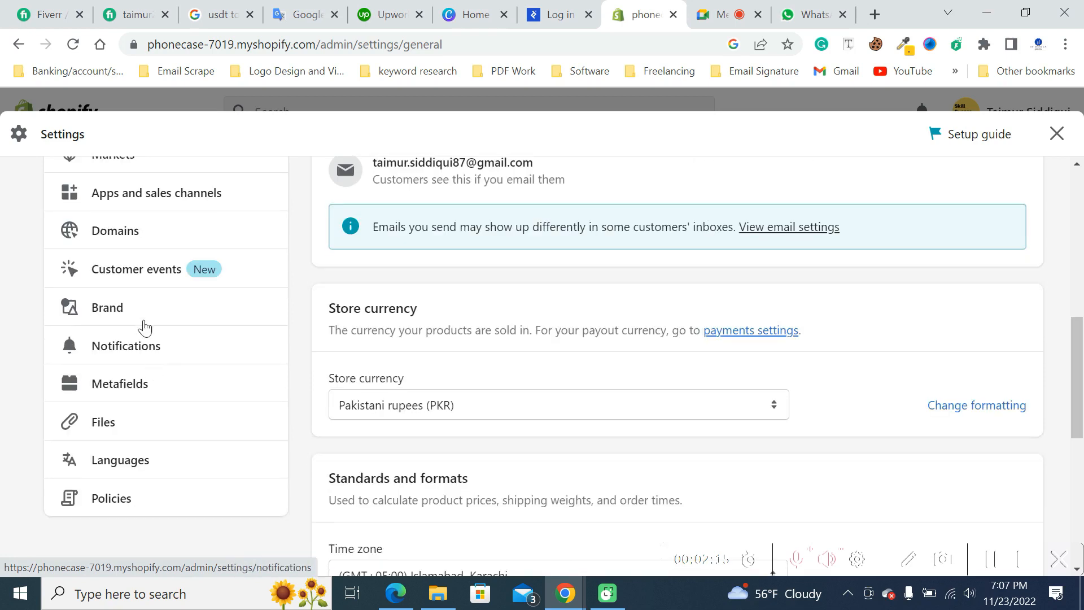
- Open the store's Brand settings and remove the existing default logo
click(130, 310)
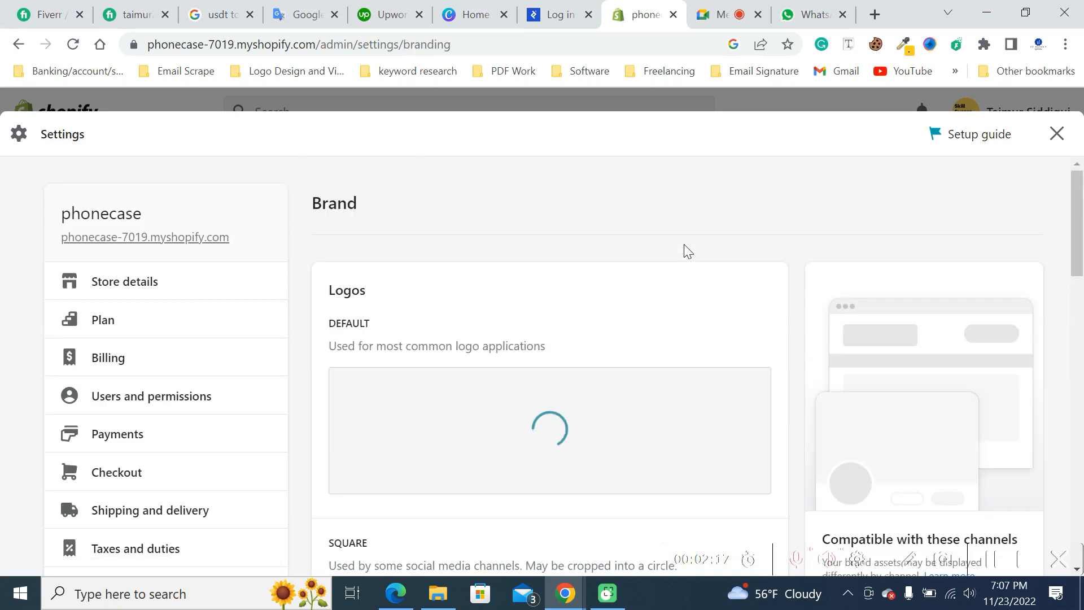
scroll(750, 224, down, 1)
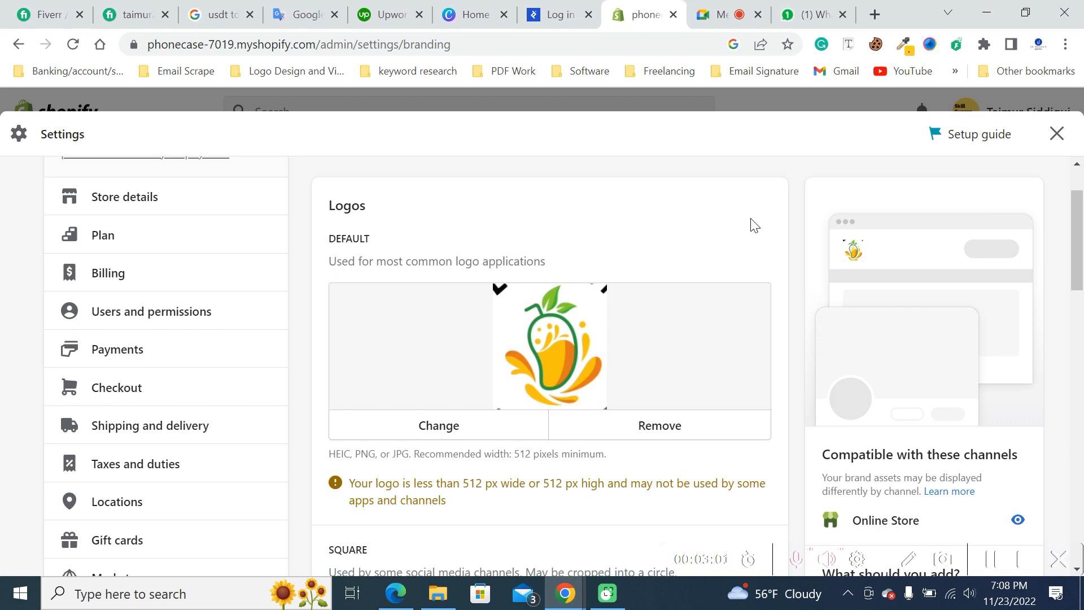
click(679, 433)
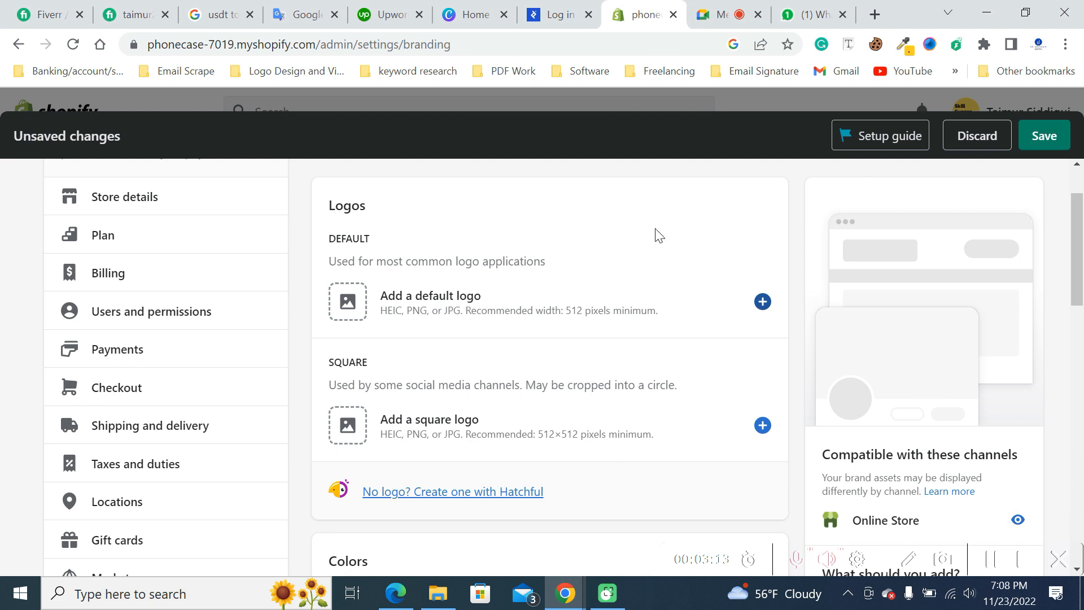
- Open phonecase.pk in a new tab to examine its header logo, and return to the Brand settings
click(874, 14)
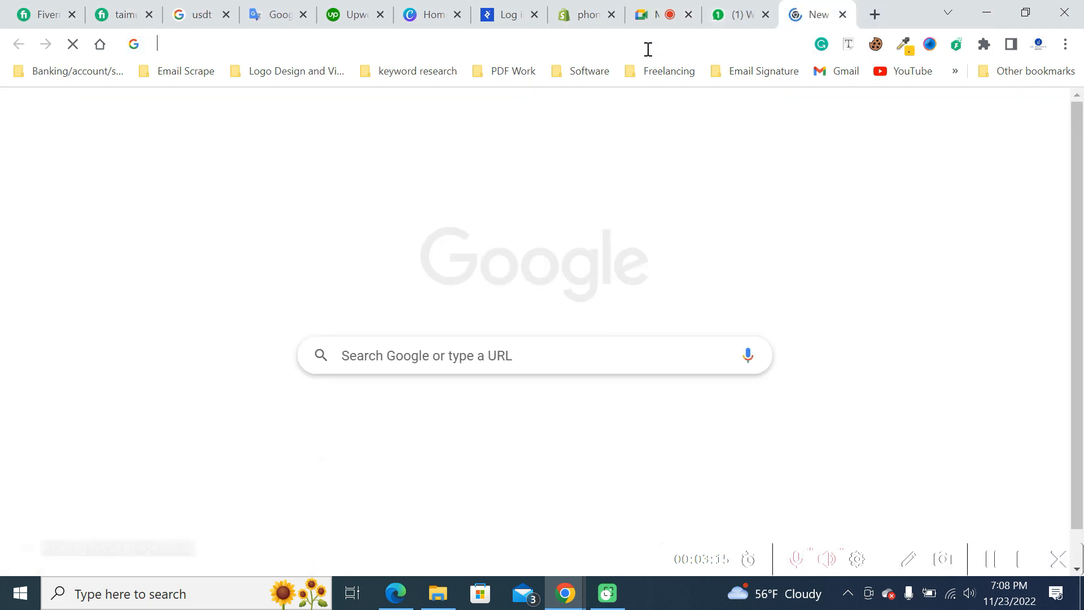
click(648, 48)
text(phone)
key(Right)
key(Return)
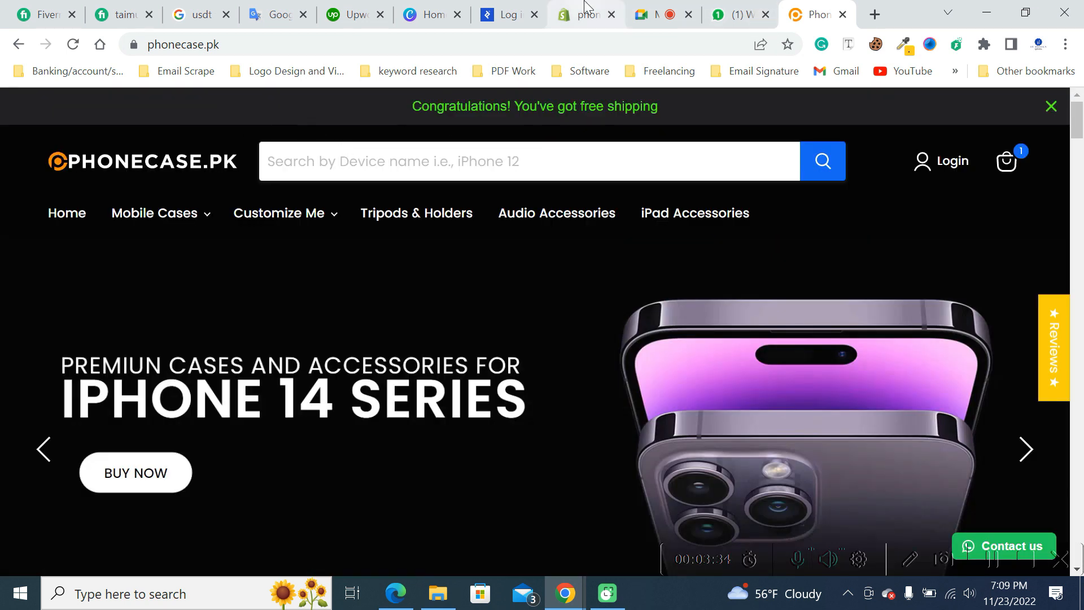
click(587, 8)
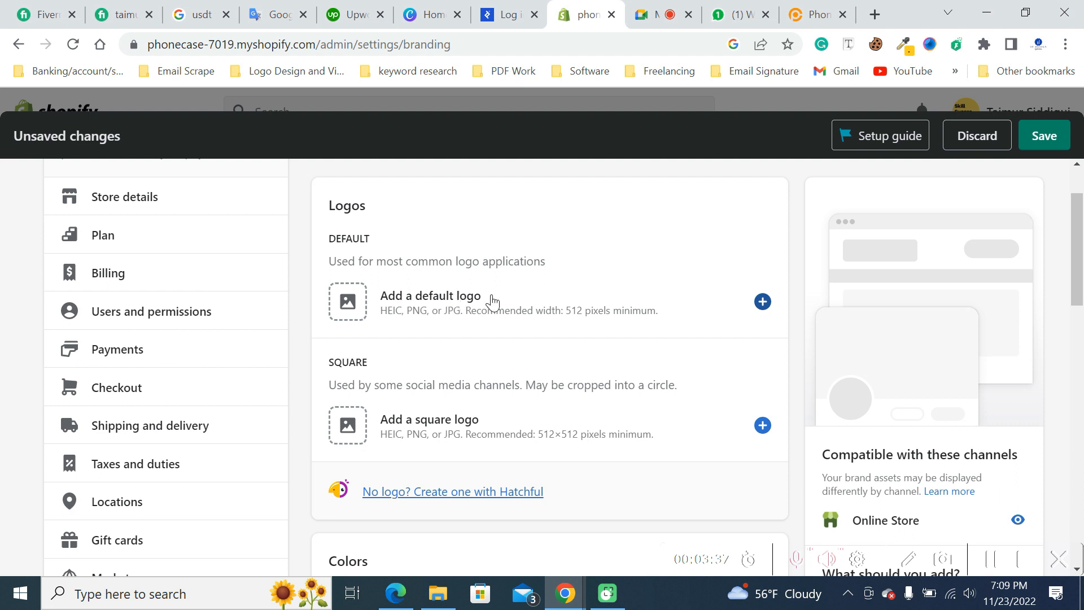
- Start adding a default logo image and browse to the WEBSITE WORK > logos folder on New Volume (D:)
click(449, 302)
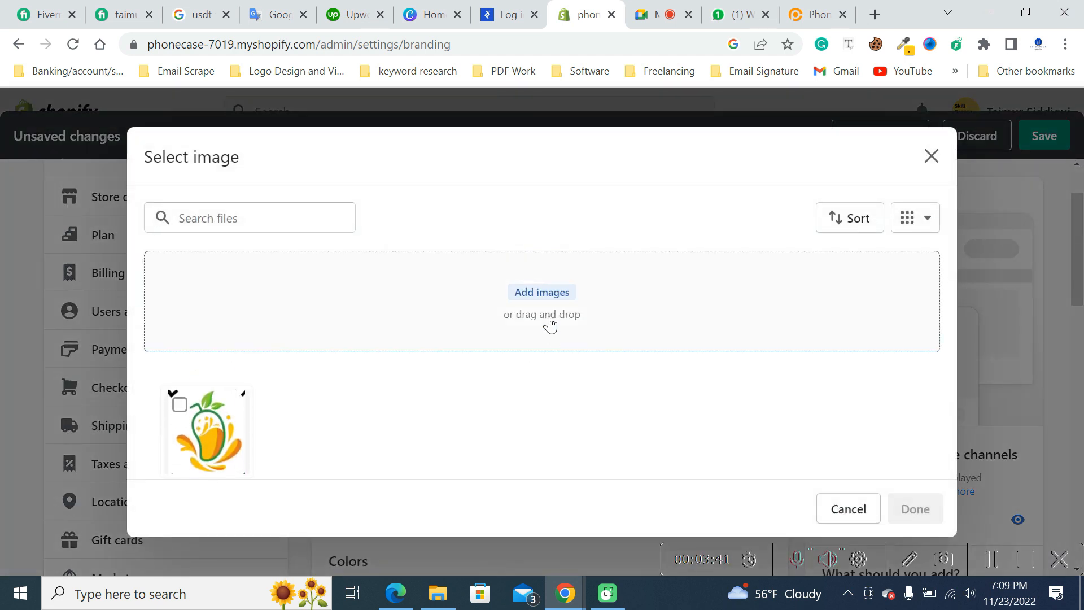
click(543, 294)
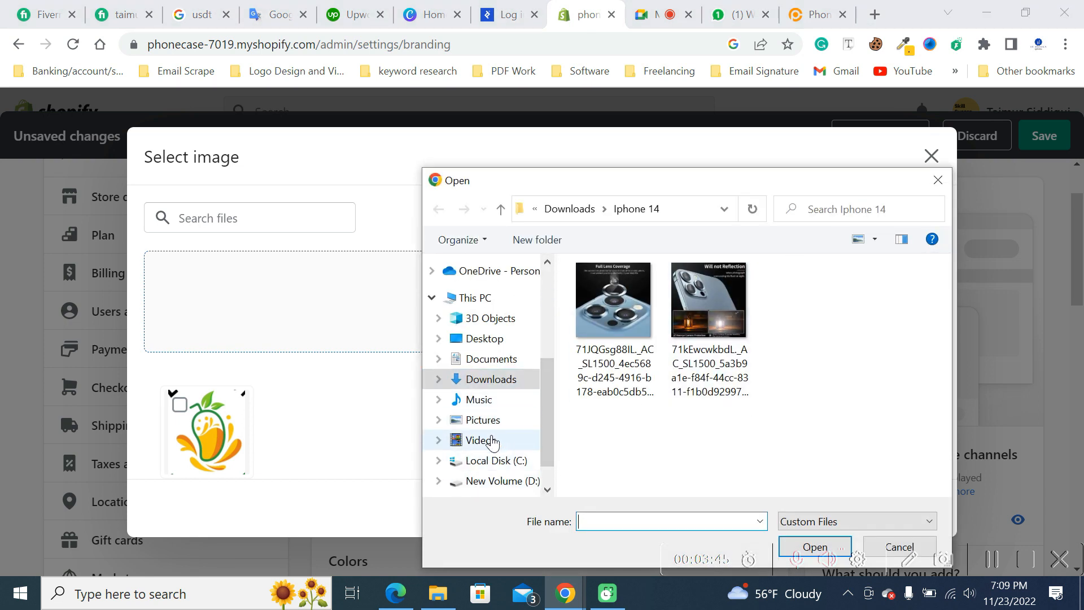
scroll(503, 380, down, 1)
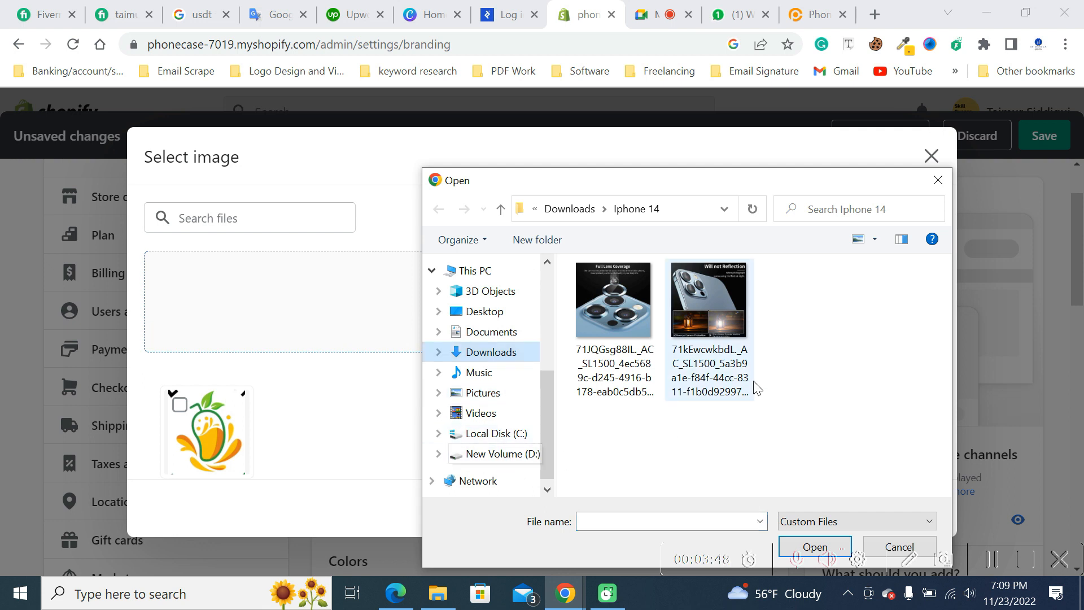
click(500, 454)
scroll(668, 377, down, 2)
scroll(668, 377, down, 3)
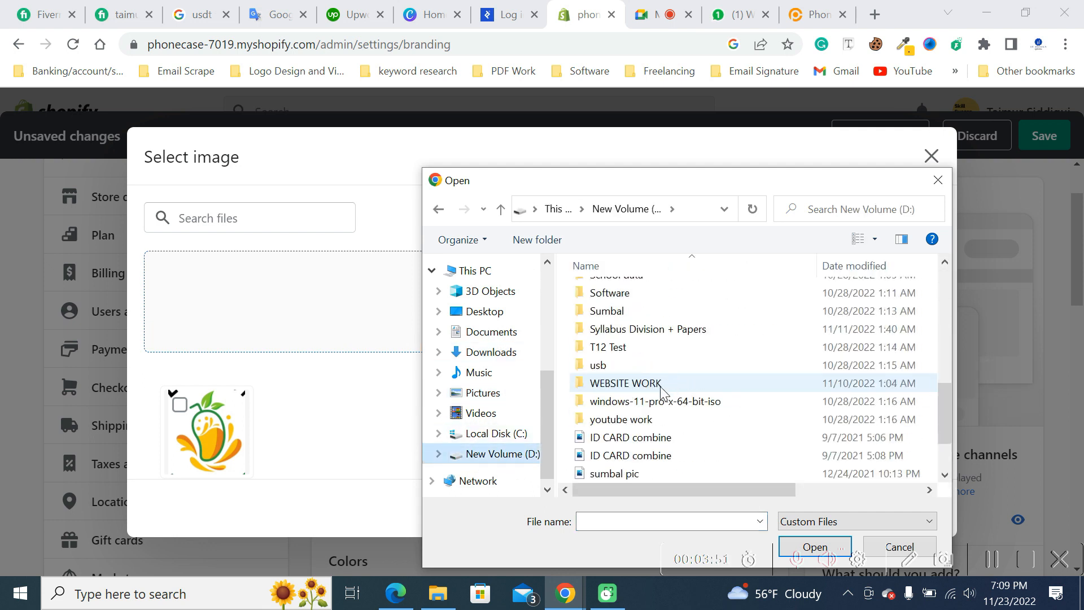
click(653, 388)
double_click(653, 389)
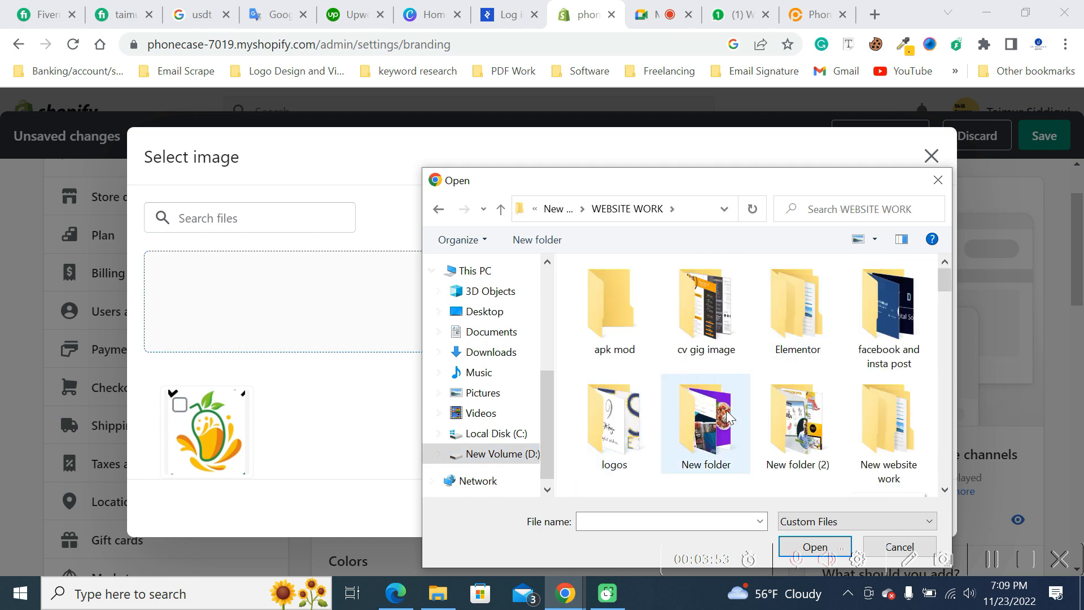
double_click(620, 402)
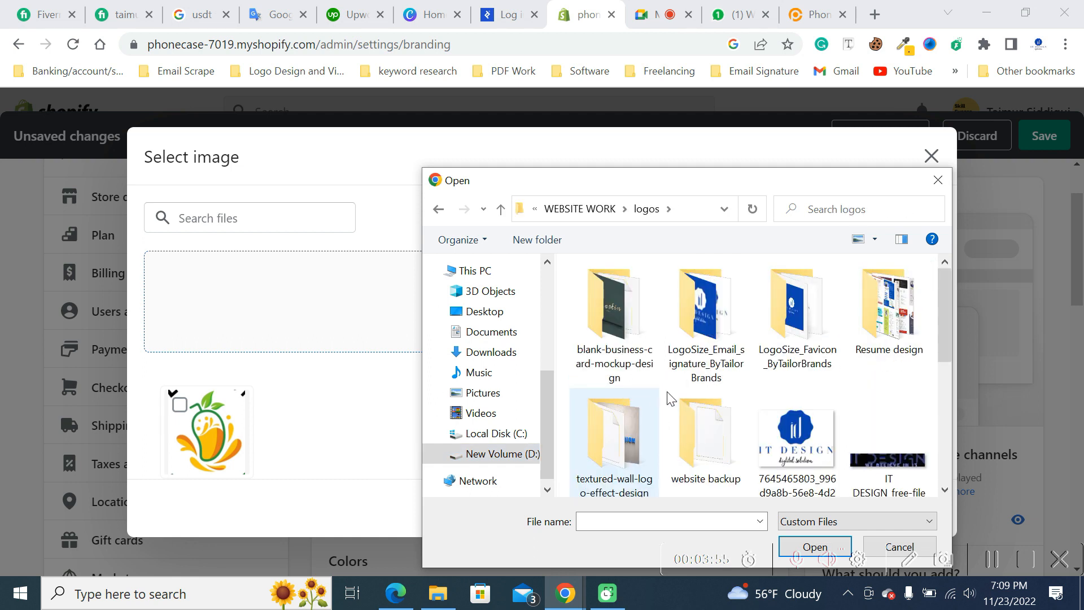
- Check the LogoSize_Favicon_ByTailorBrands and LogoSize_Email_signature_ByTailorBrands folders for a suitable logo, and return to the logos folder
double_click(782, 300)
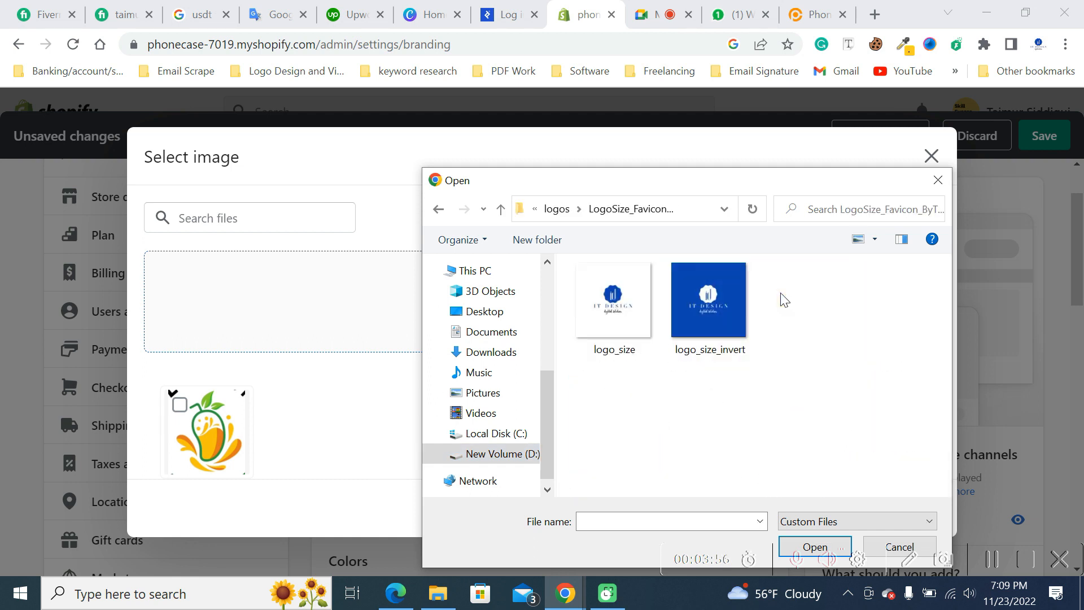
click(502, 210)
double_click(712, 334)
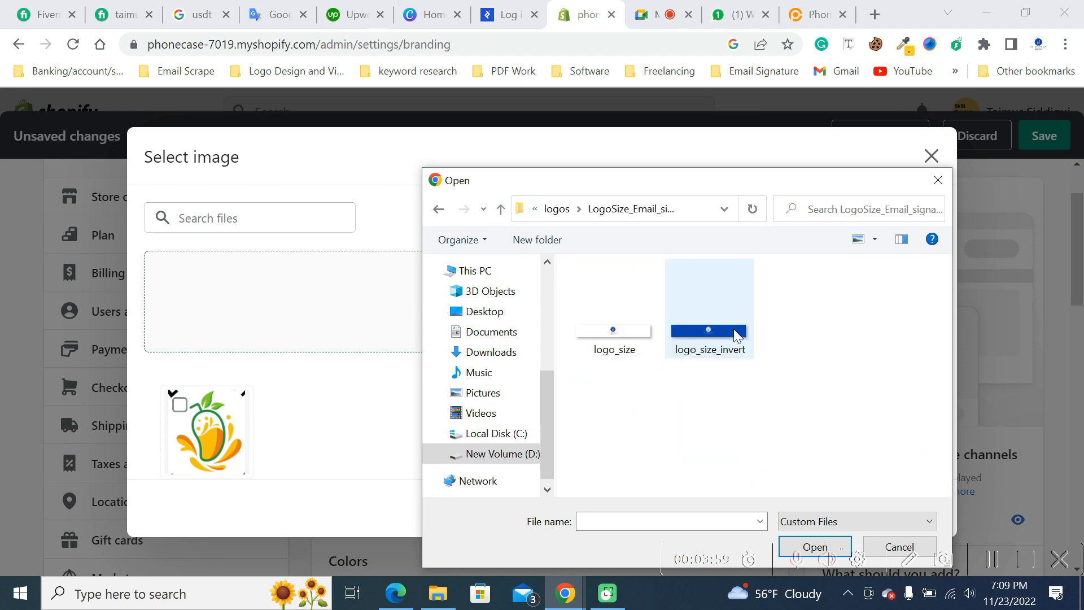
click(501, 209)
scroll(889, 333, down, 2)
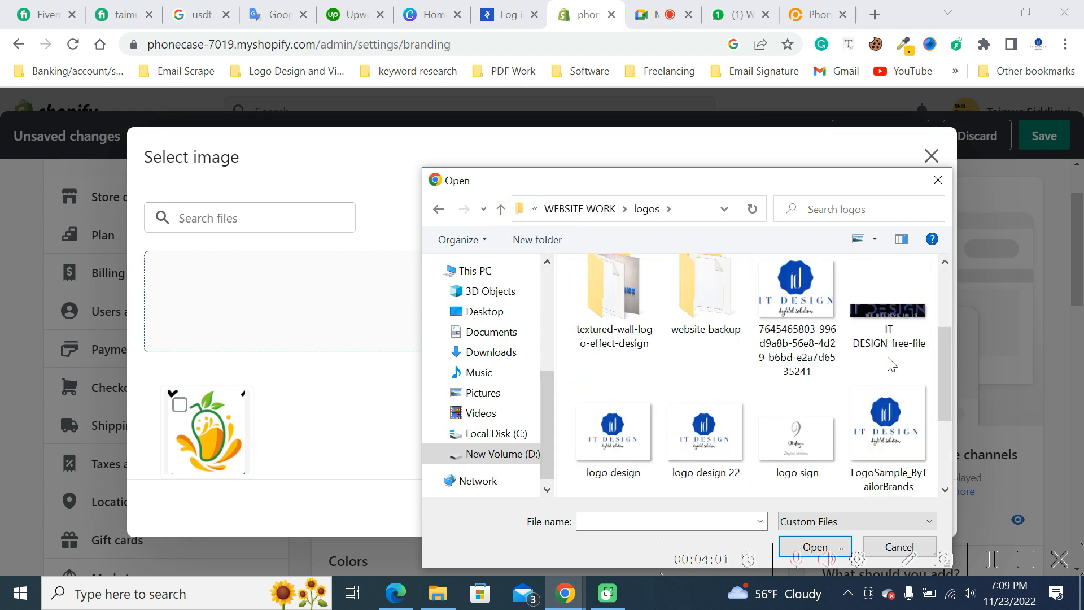
- Upload the image "logo design 22" and use it as the default logo
click(710, 443)
click(813, 544)
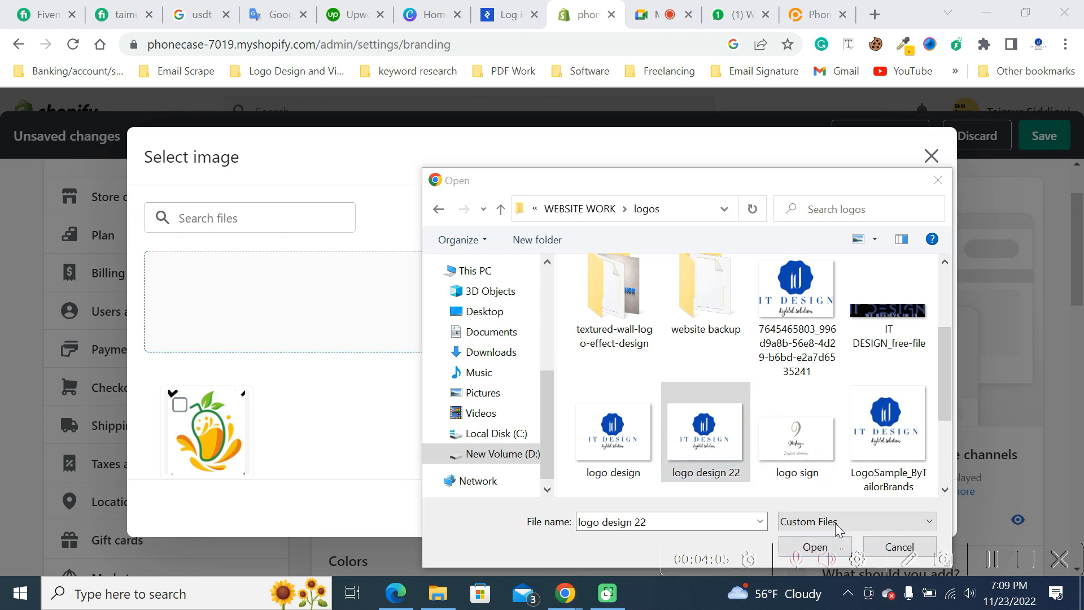
scroll(878, 446, down, 2)
click(813, 545)
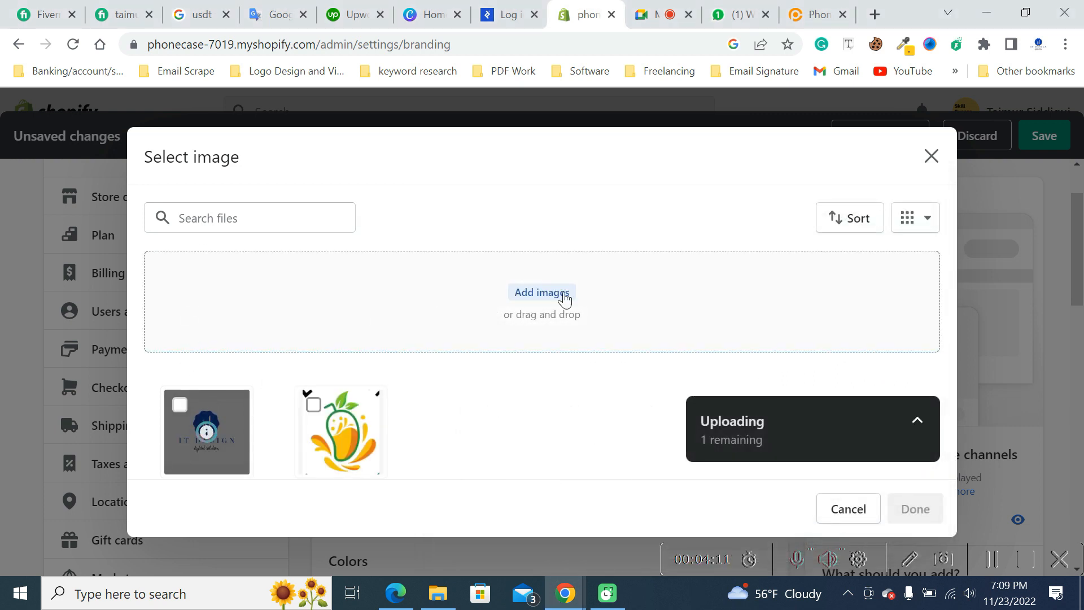
scroll(626, 328, down, 2)
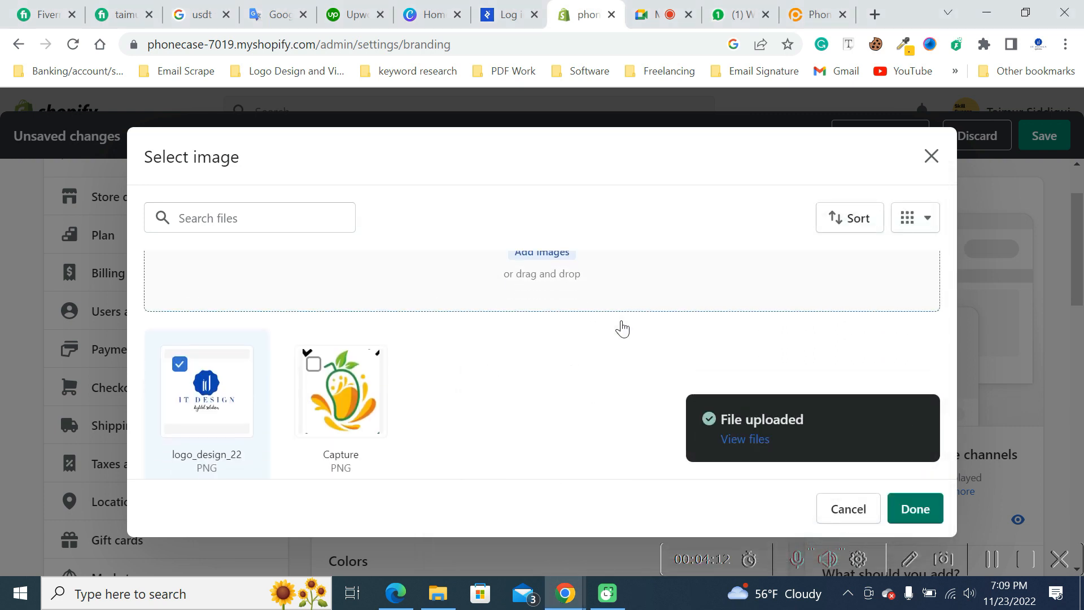
click(920, 509)
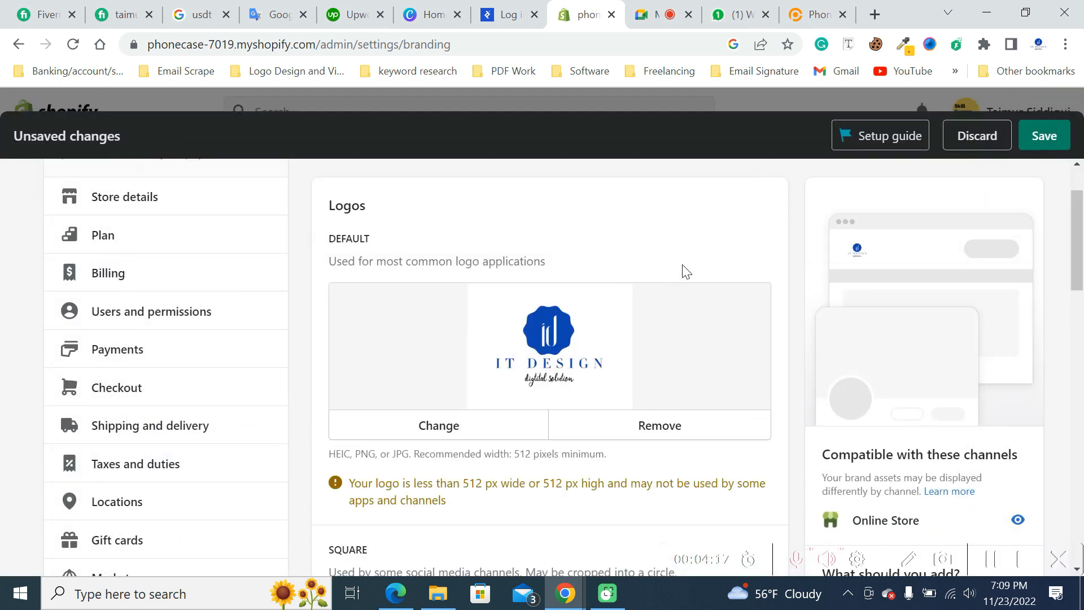
- Highlight the minimum-size warning below the default logo to read it
scroll(711, 282, down, 2)
drag(351, 401, 446, 412)
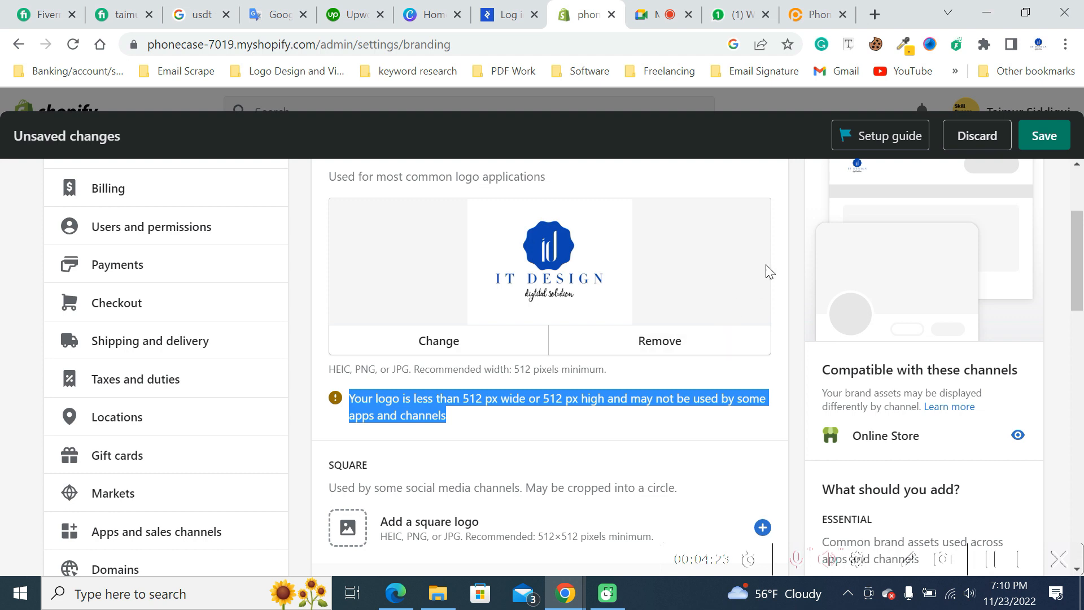
- Upload logo_size_invert from the LogoSize_Favicon_ByTailorBrands folder and use it as the square logo
scroll(788, 293, down, 3)
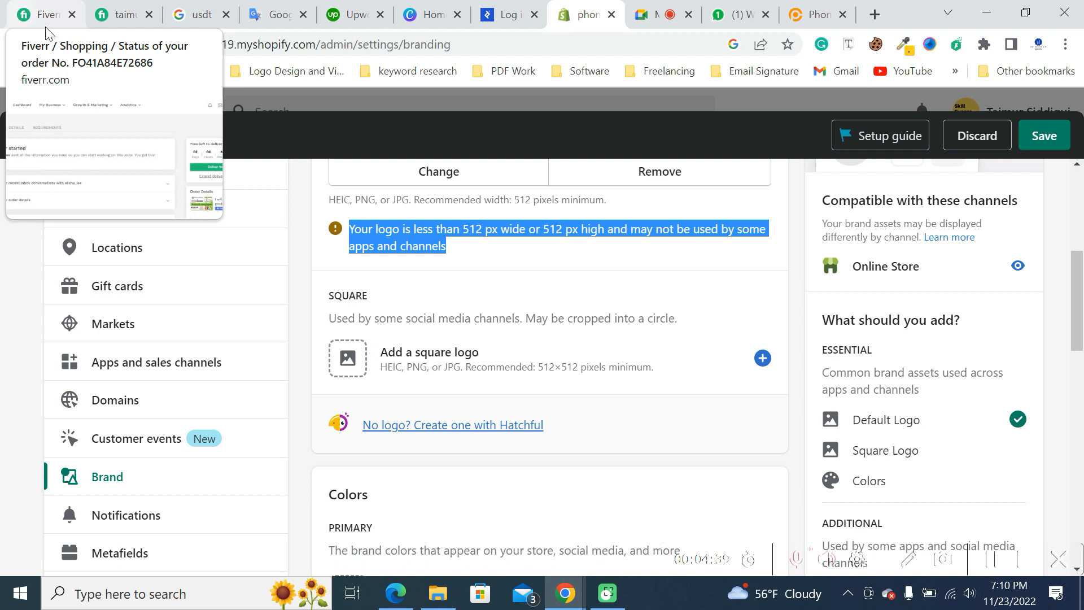
click(460, 359)
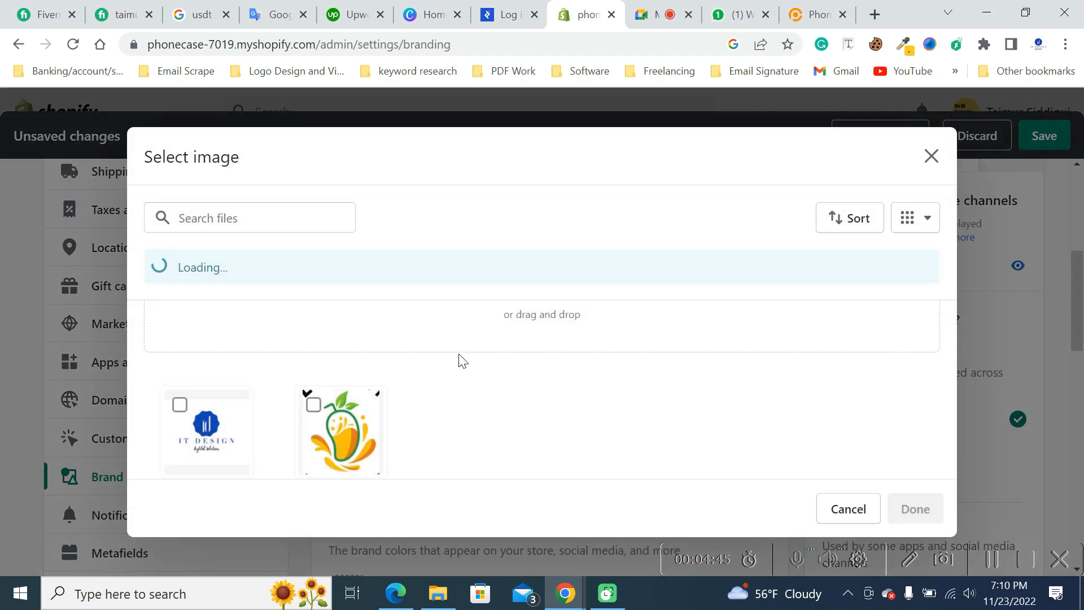
click(550, 292)
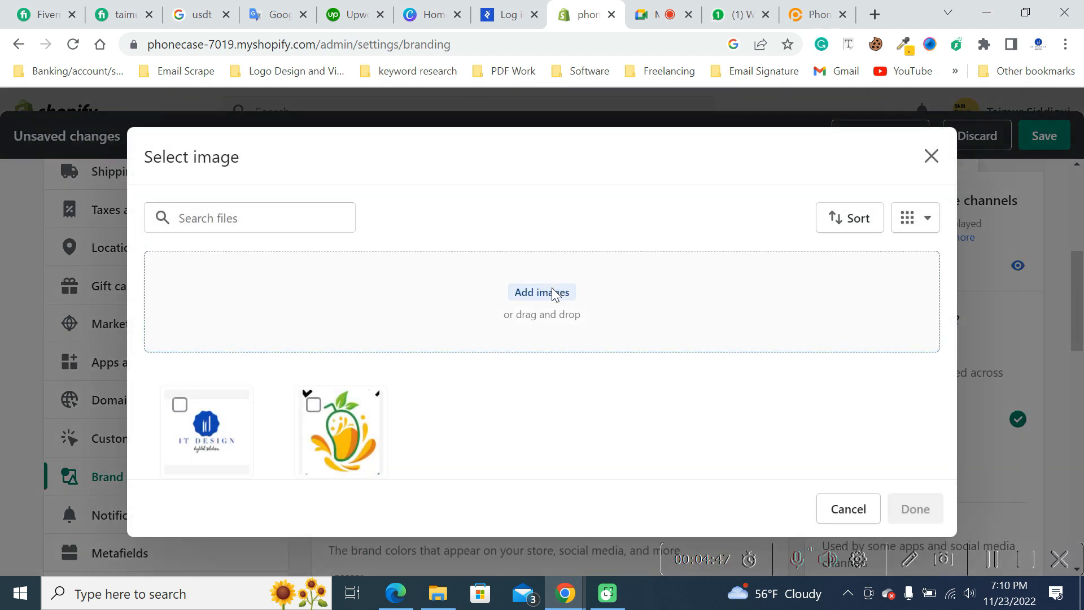
double_click(806, 302)
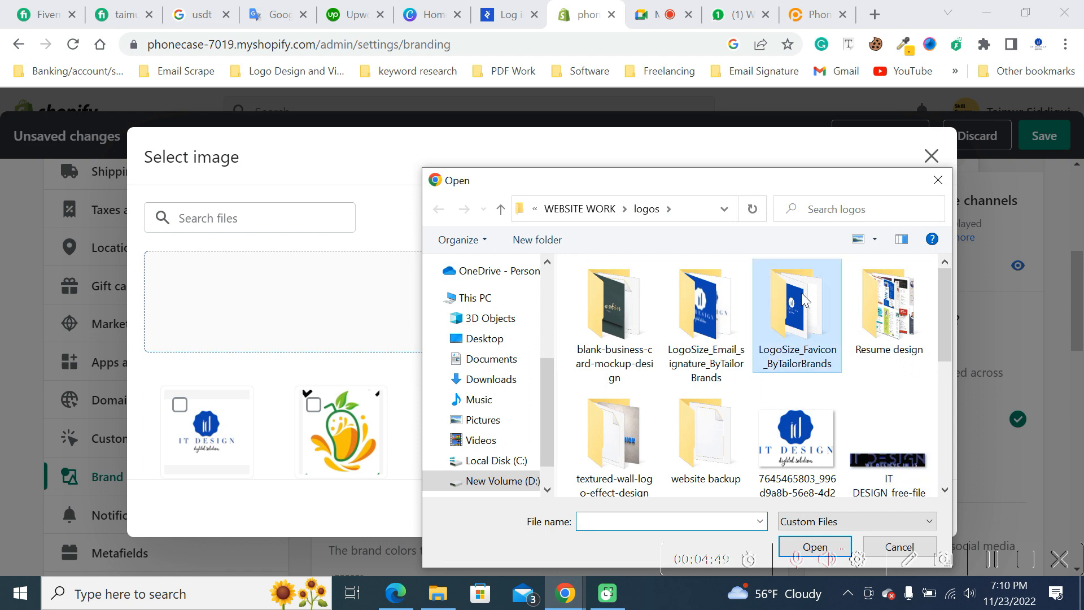
click(688, 300)
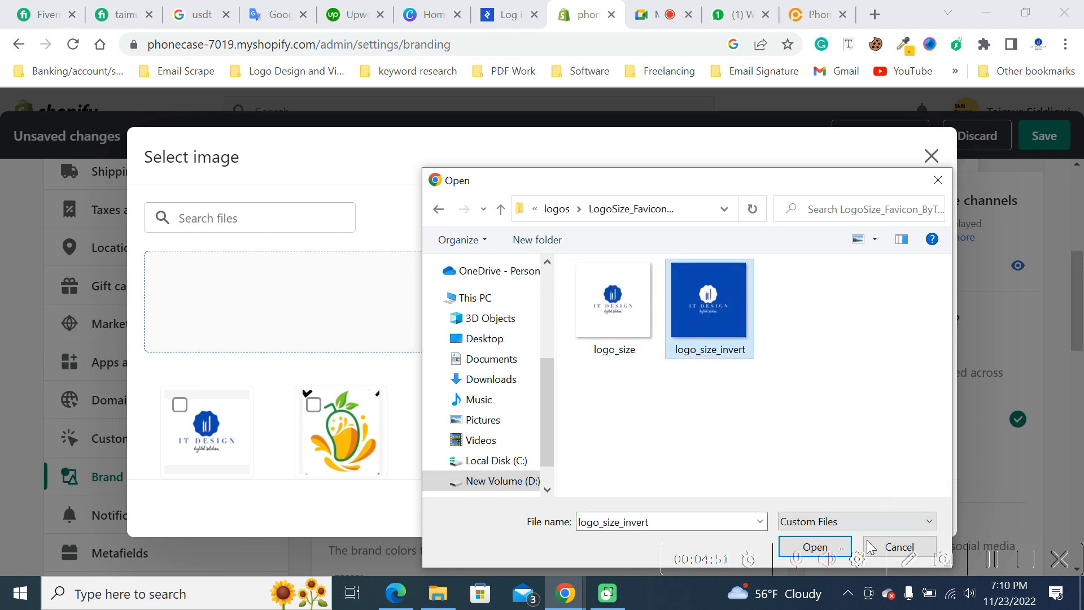
click(828, 548)
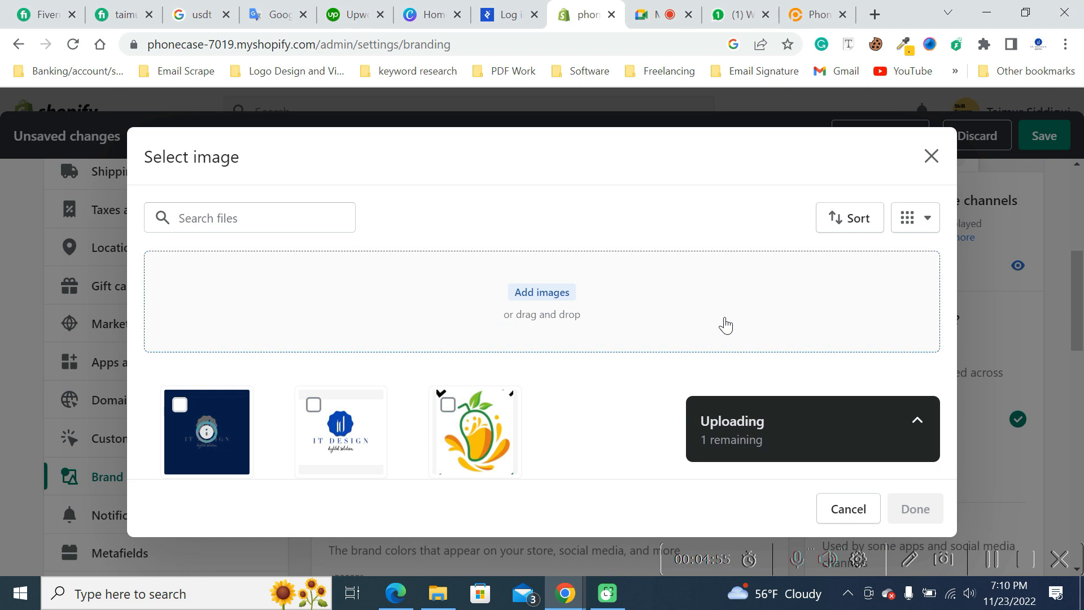
scroll(745, 342, down, 1)
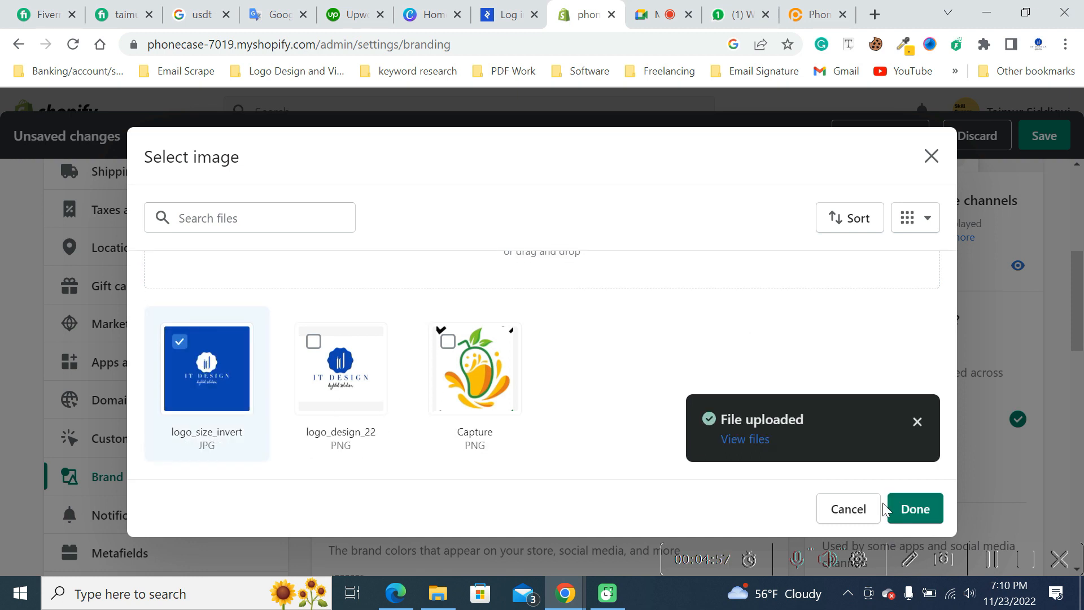
click(920, 517)
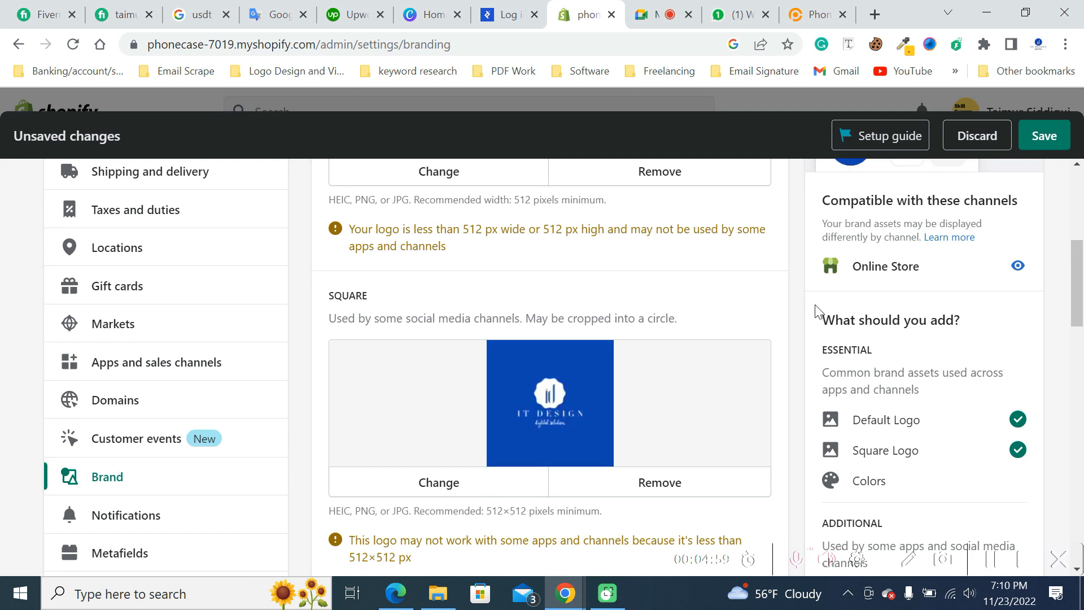
- Set the square logo's preview to Favicon
scroll(815, 311, down, 3)
scroll(807, 315, down, 3)
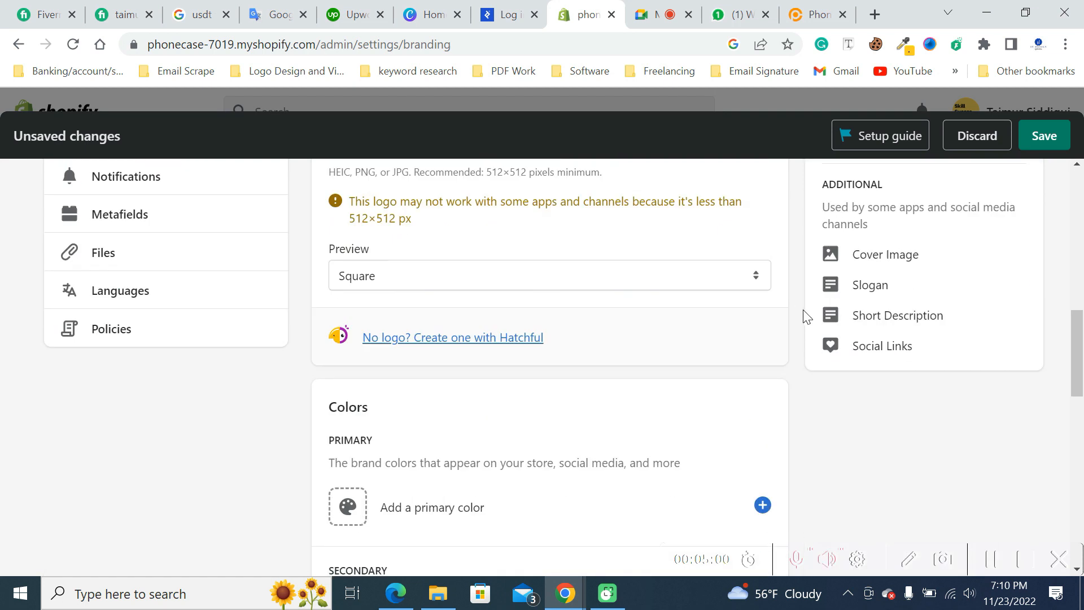
click(370, 282)
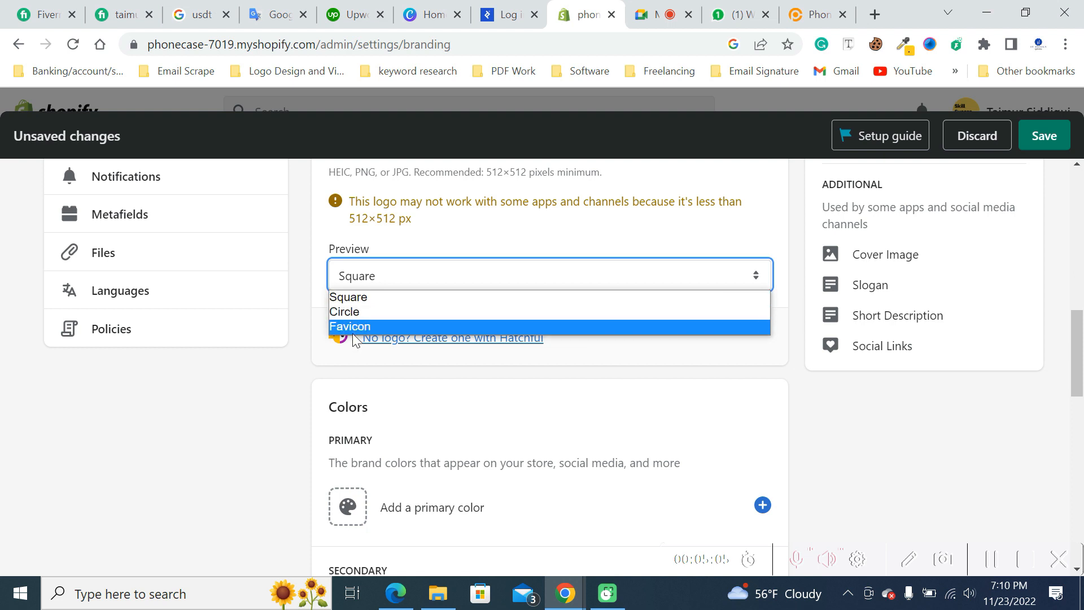
click(399, 293)
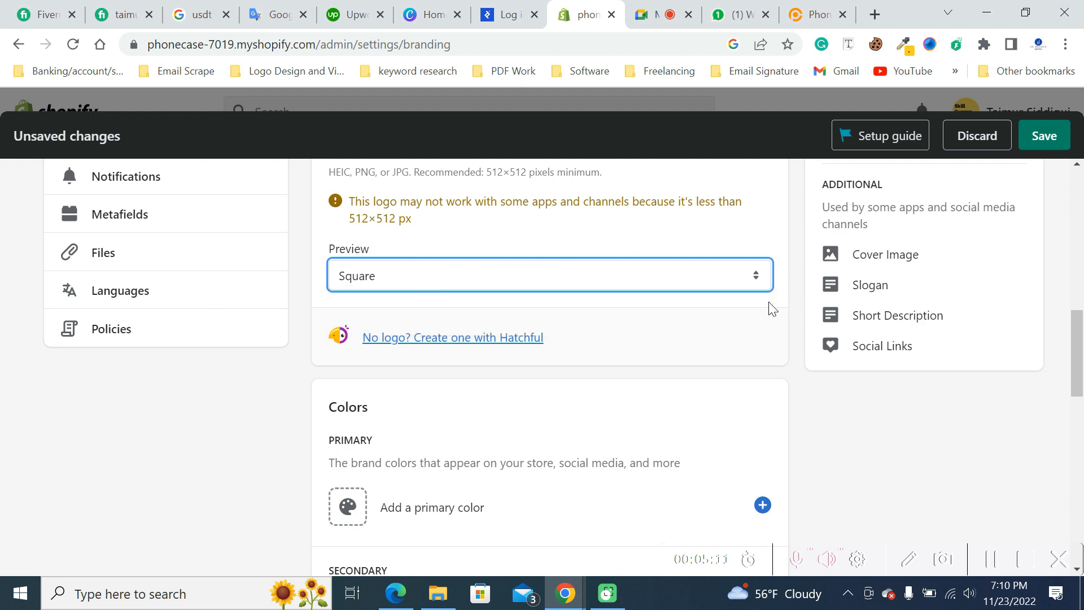
click(377, 282)
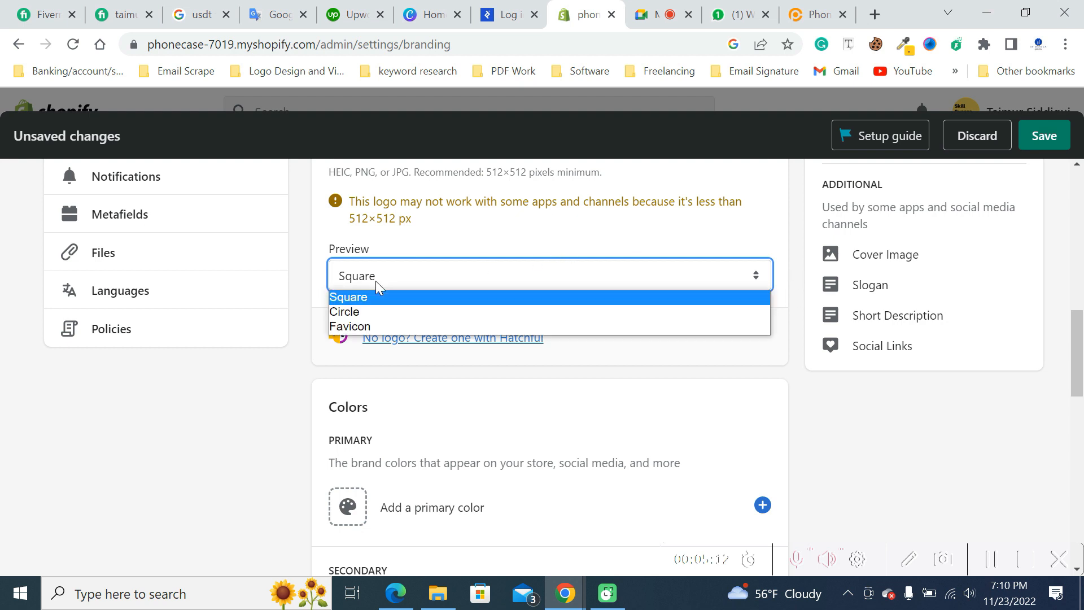
click(371, 329)
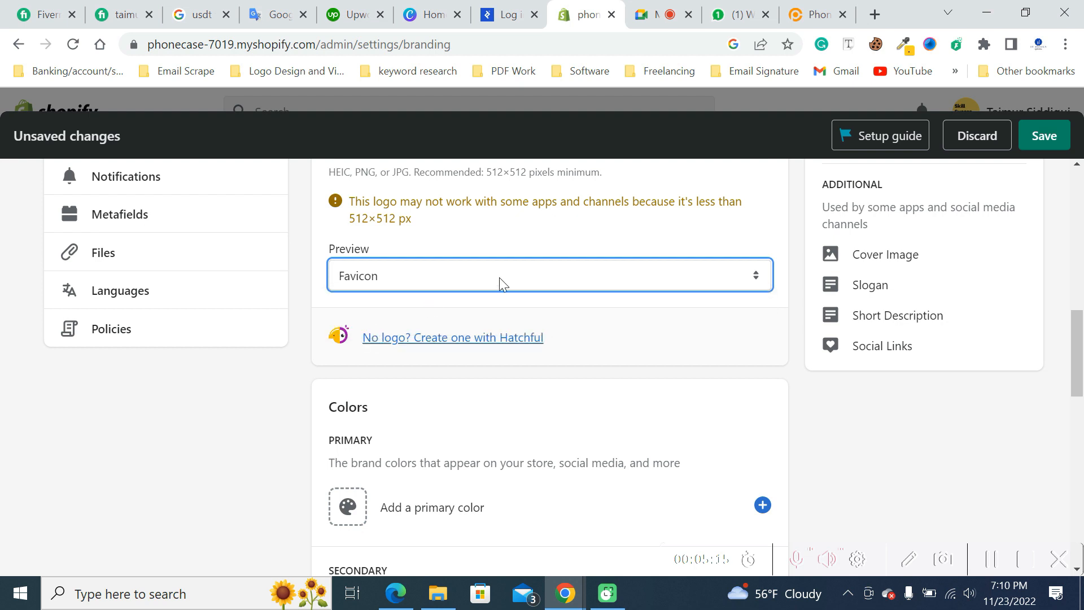
- Review the brand color options and look at the color picker for the primary color
scroll(789, 260, down, 3)
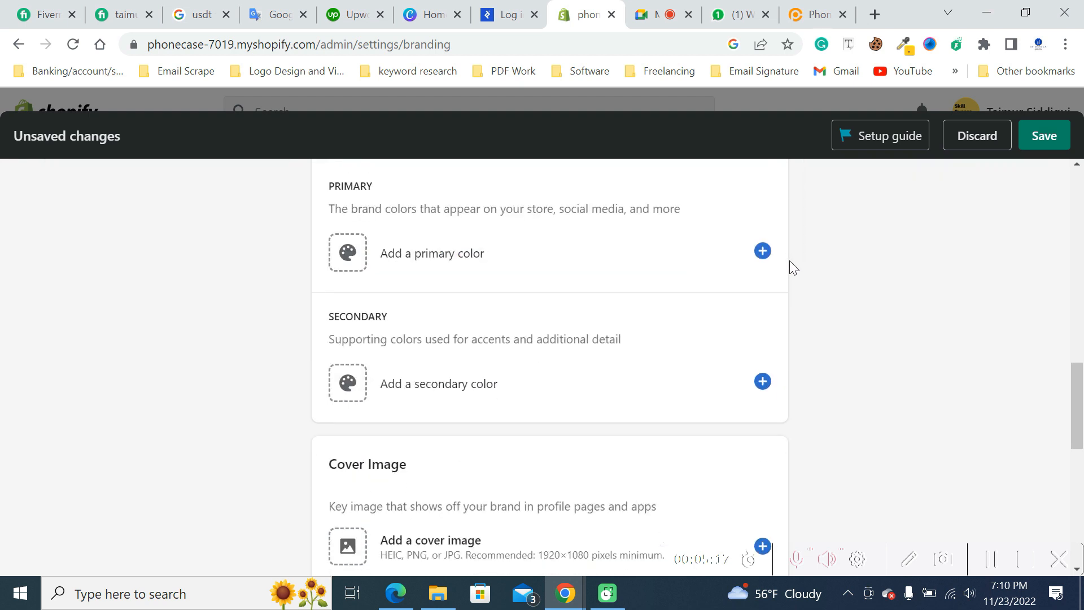
scroll(789, 260, up, 1)
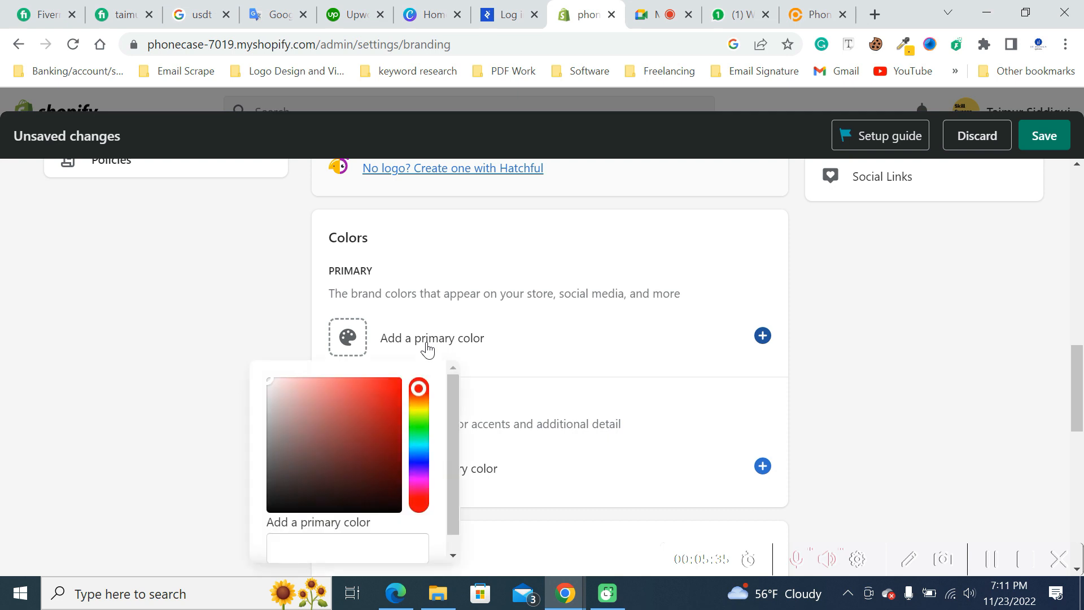
click(623, 266)
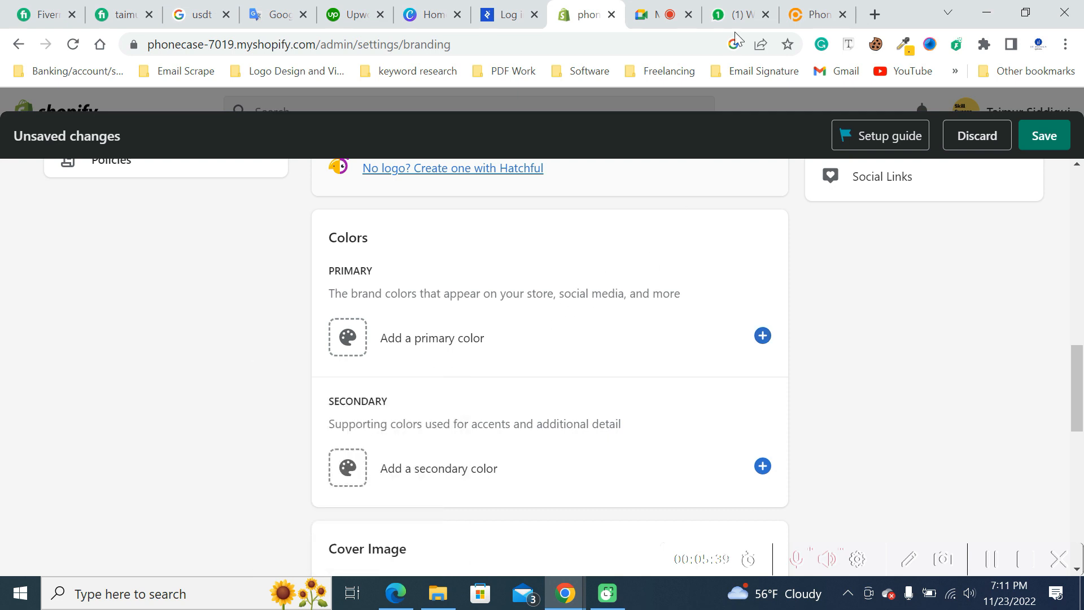
- Examine how phonecase.pk uses colors across its phone brand tiles, collections and customized cases, and return to the Shopify brand settings
click(813, 15)
scroll(702, 264, down, 8)
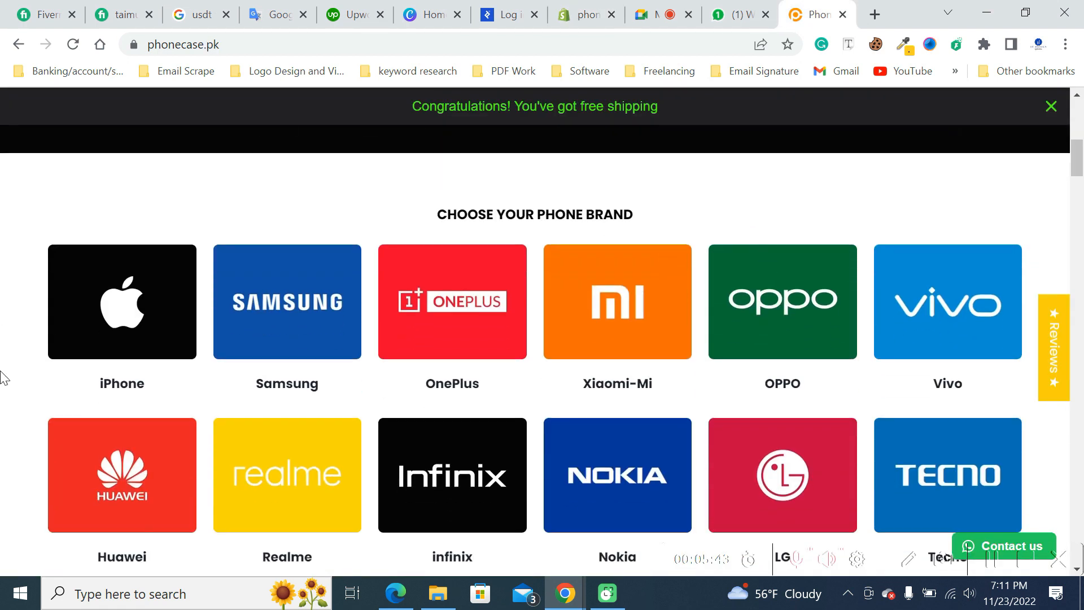
scroll(1044, 294, down, 7)
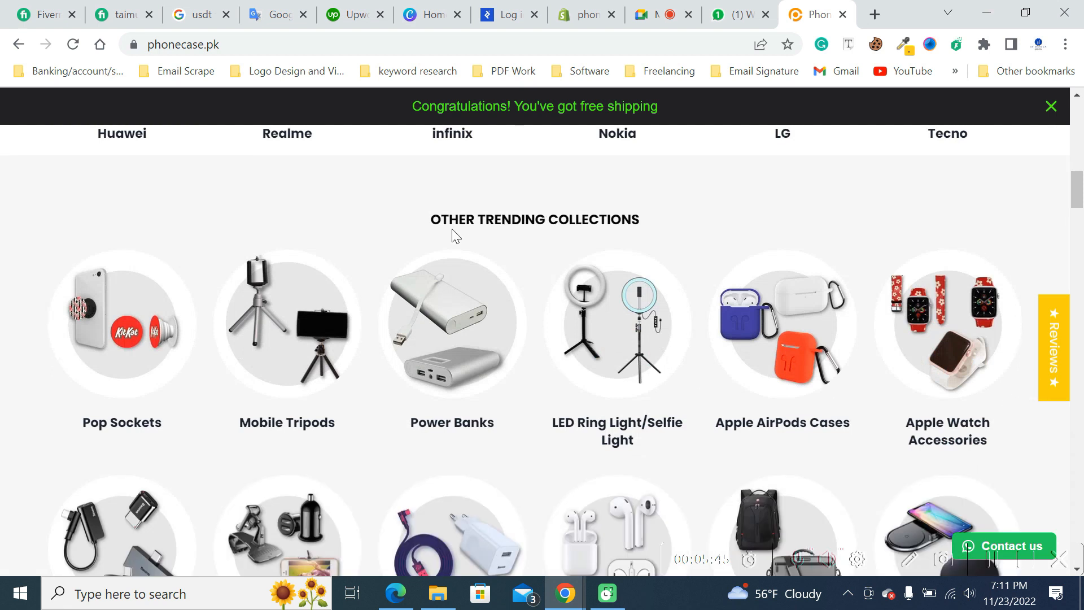
scroll(285, 357, down, 8)
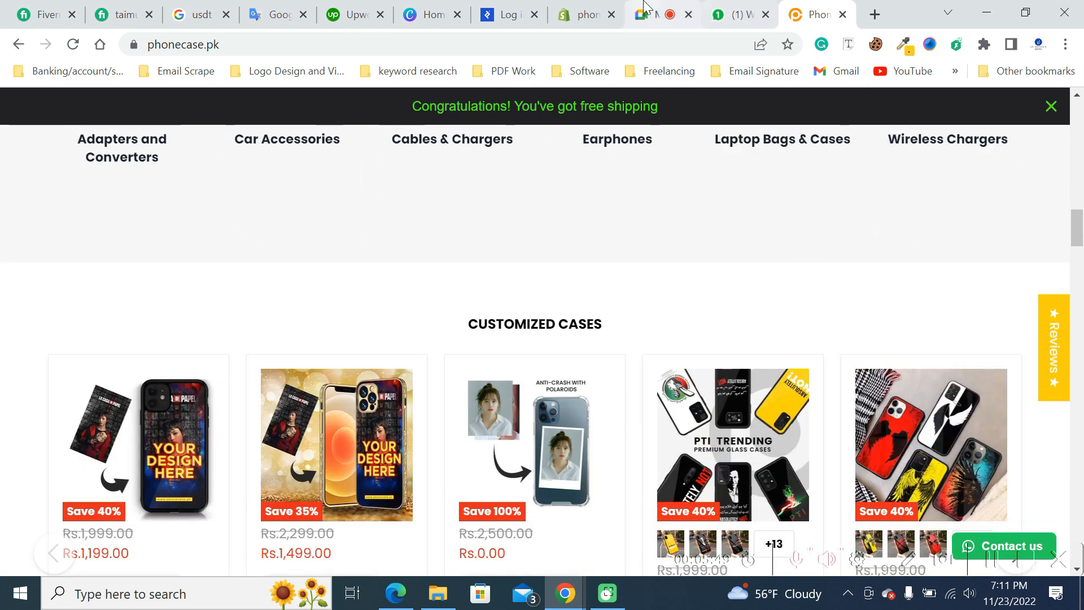
mouse_move(639, 5)
click(584, 14)
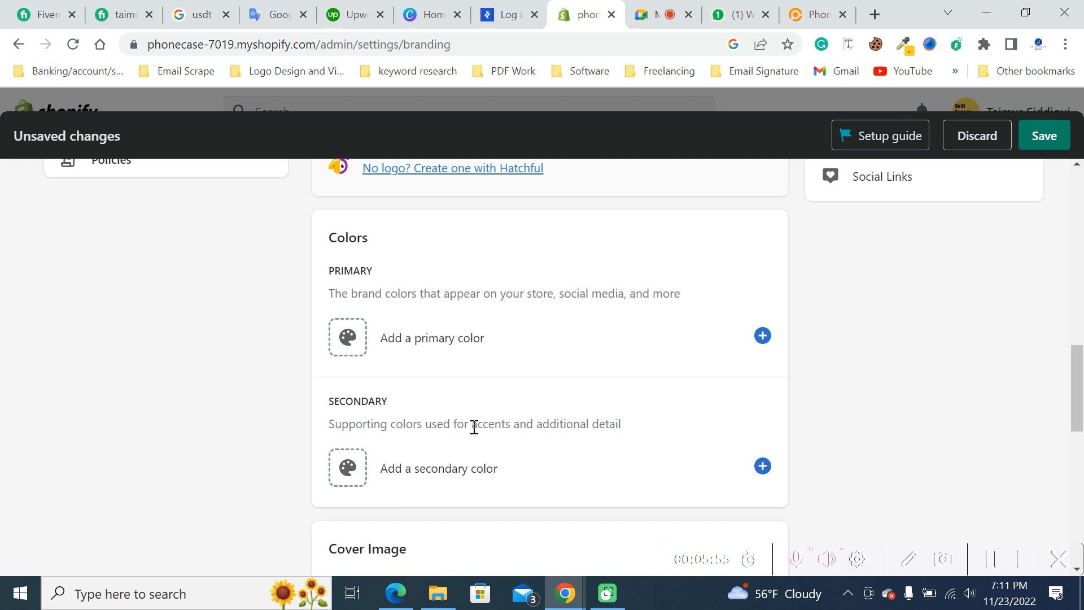
- Highlight "accents and additional detail" in the secondary color description to read it
drag(474, 425, 622, 425)
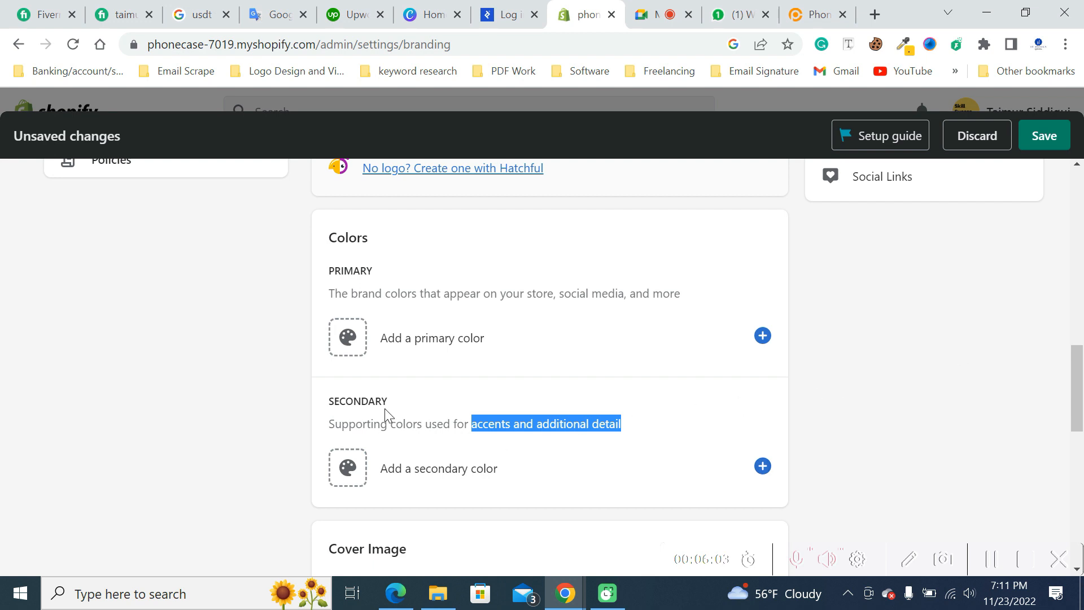
scroll(847, 313, down, 1)
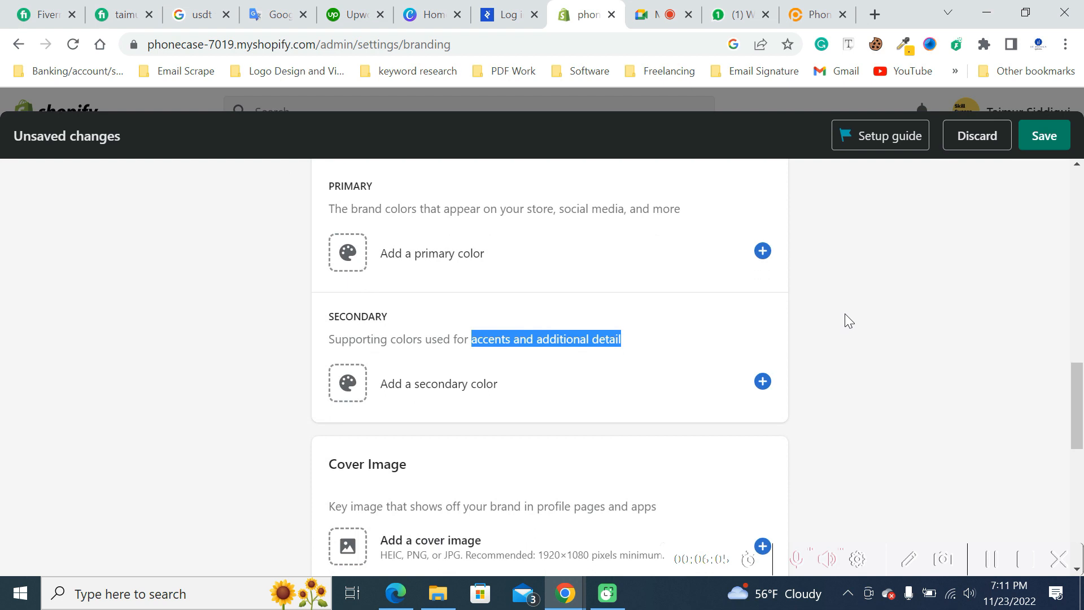
scroll(841, 314, down, 1)
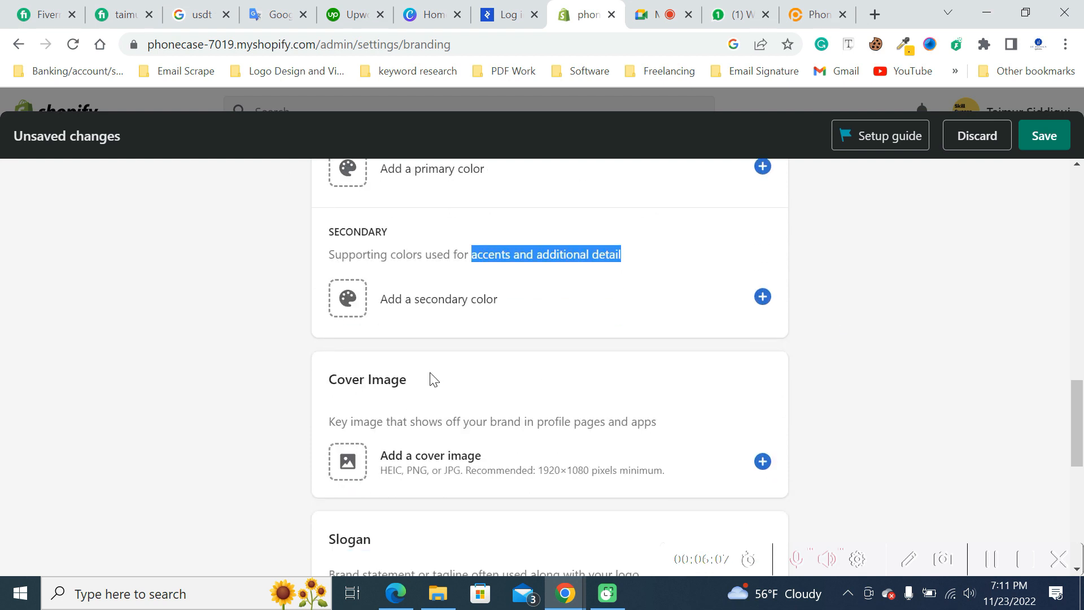
scroll(432, 373, up, 2)
click(523, 252)
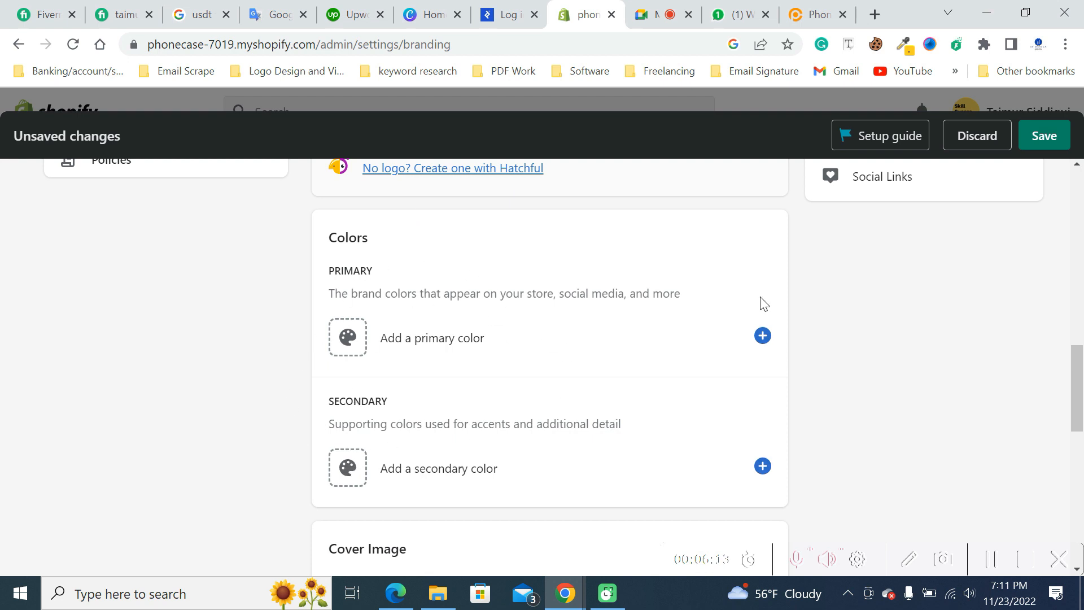
- Check the cover image section, examine the homepage banner slider on phonecase.pk as an example, and return to the Shopify brand settings
scroll(792, 297, down, 5)
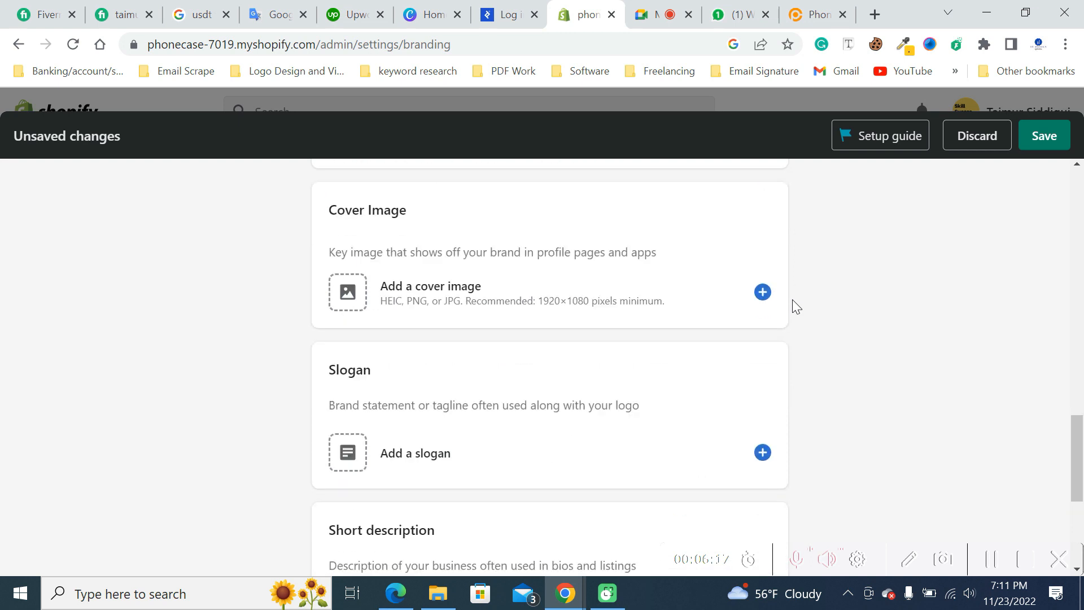
click(790, 13)
scroll(657, 347, up, 15)
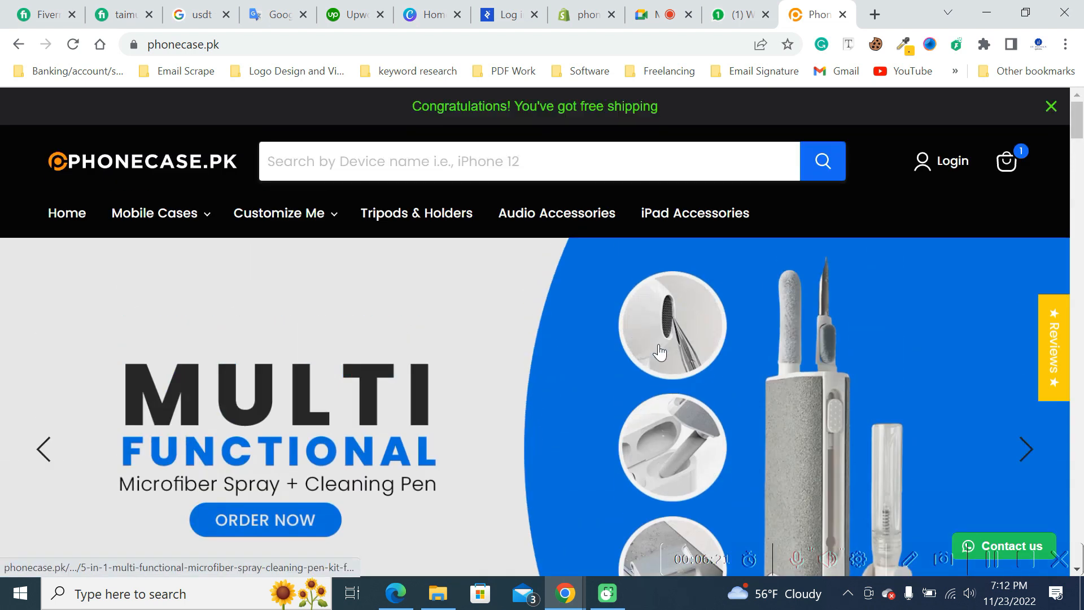
scroll(659, 352, down, 3)
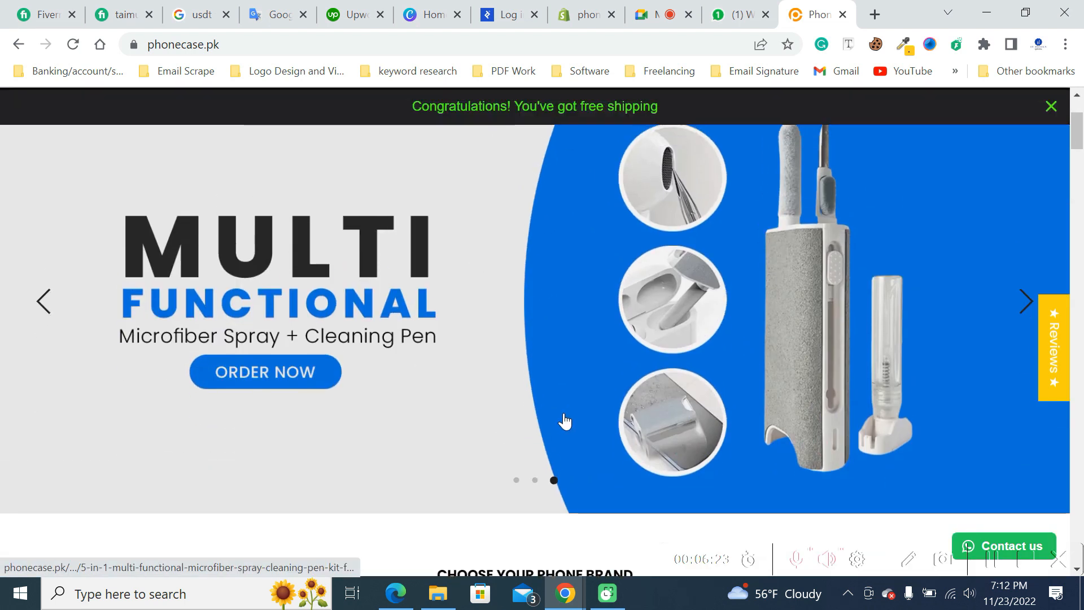
scroll(564, 422, up, 2)
scroll(782, 380, down, 3)
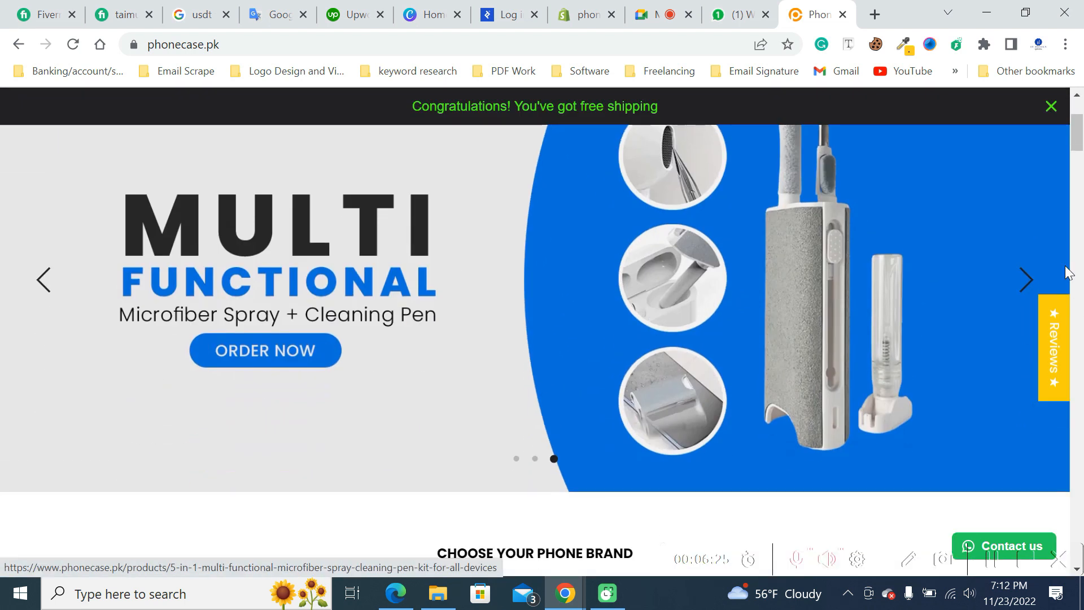
click(1025, 280)
click(1025, 280)
click(1025, 280)
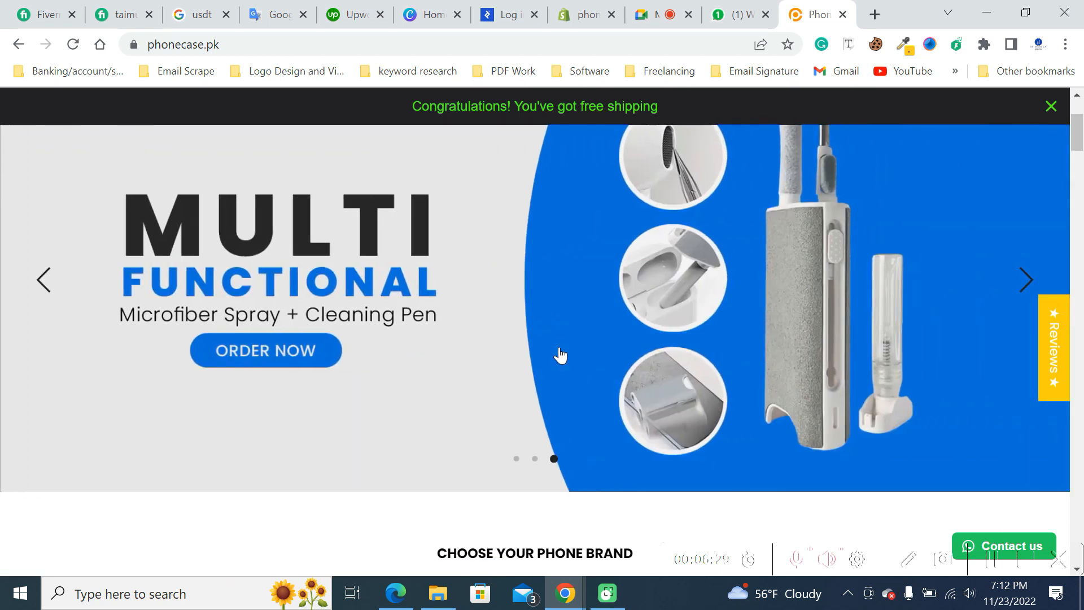
scroll(557, 355, up, 2)
scroll(597, 317, down, 2)
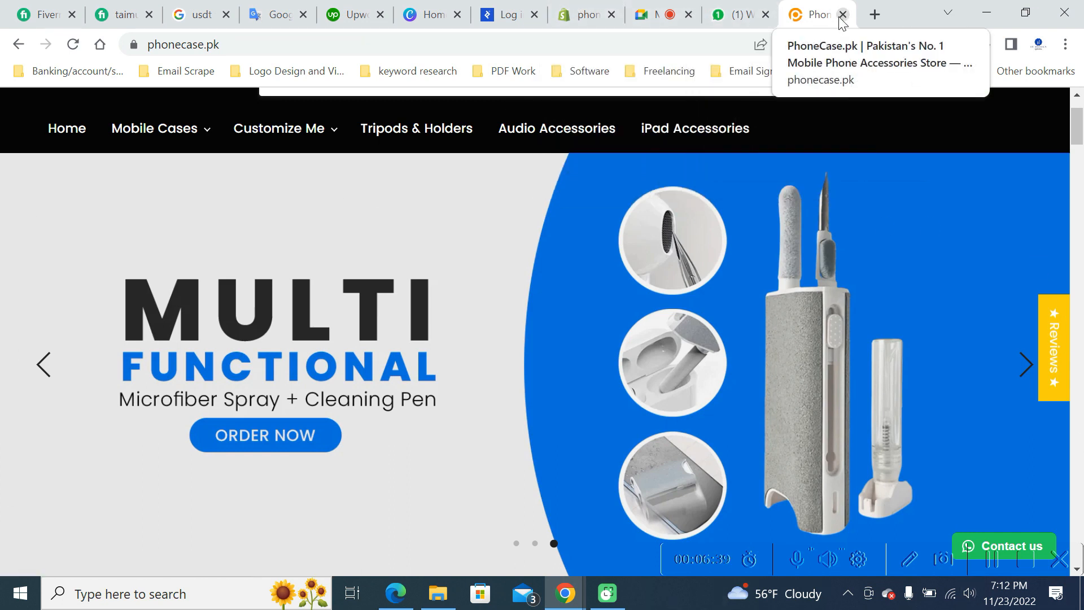
mouse_move(592, 5)
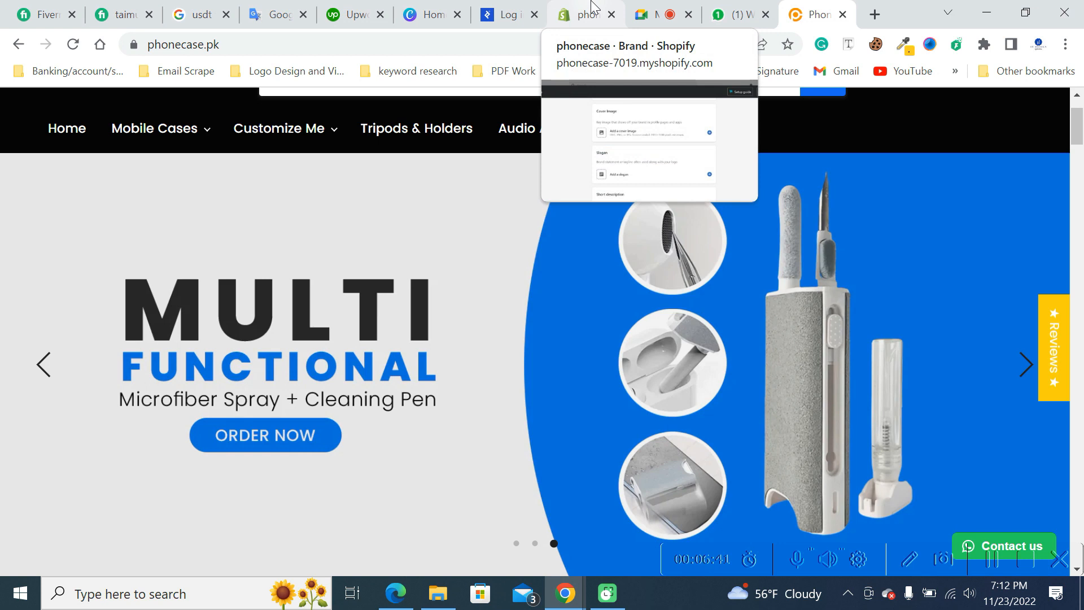
click(590, 7)
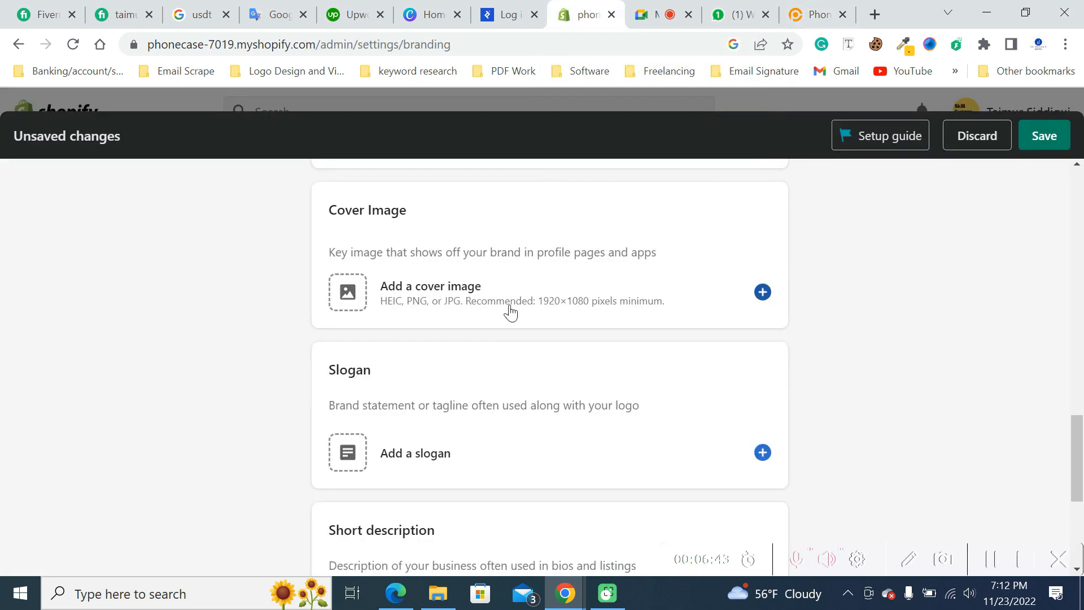
- Look at the image choices for the brand's cover image without selecting one
click(418, 284)
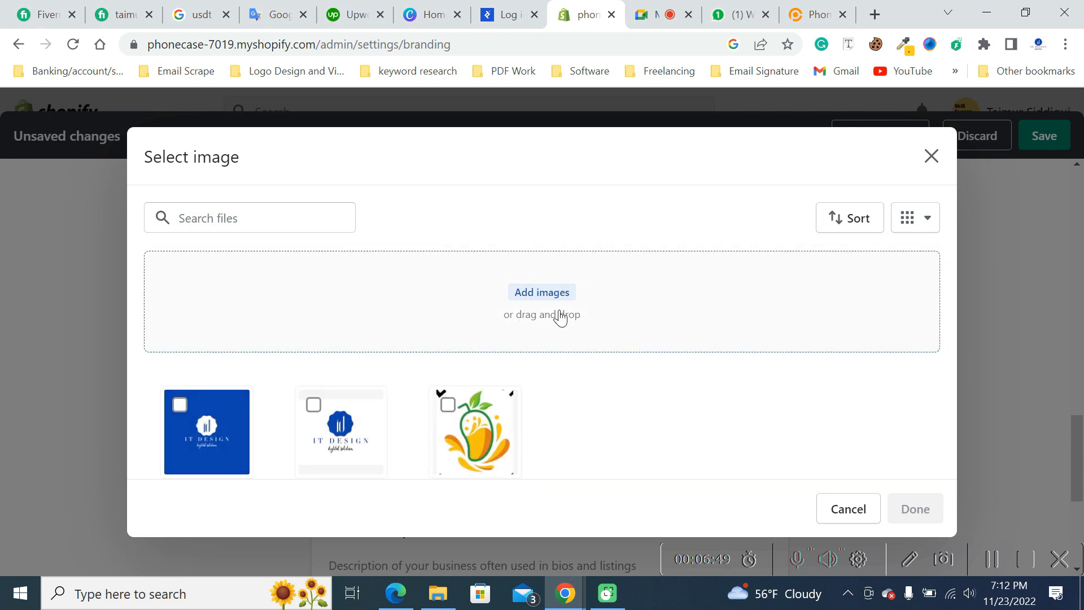
click(849, 515)
- Add the brand slogan "We believe in it"
scroll(832, 304, down, 3)
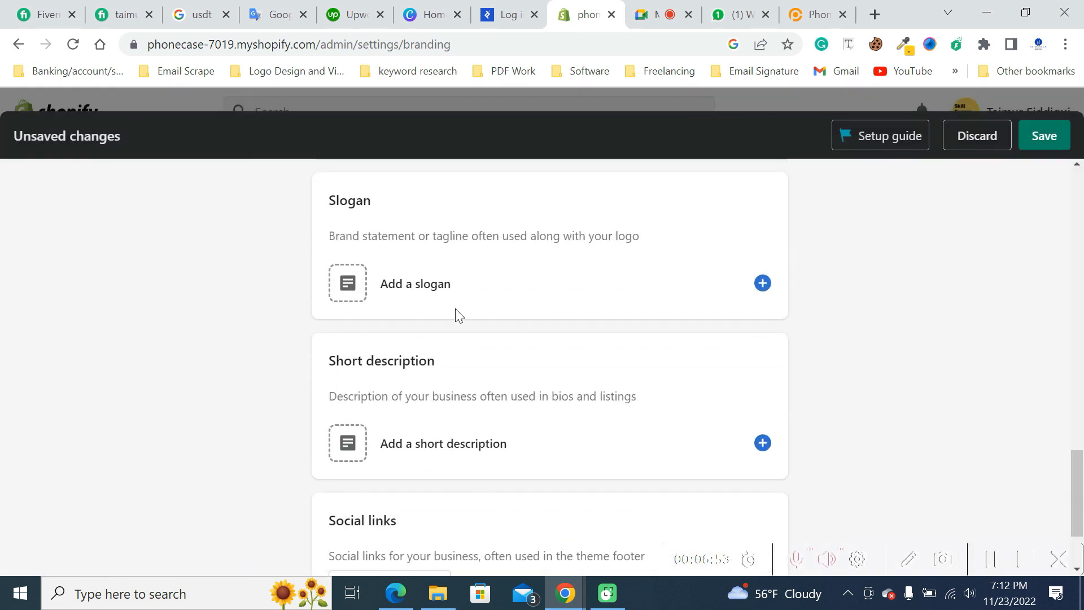
drag(331, 201, 368, 200)
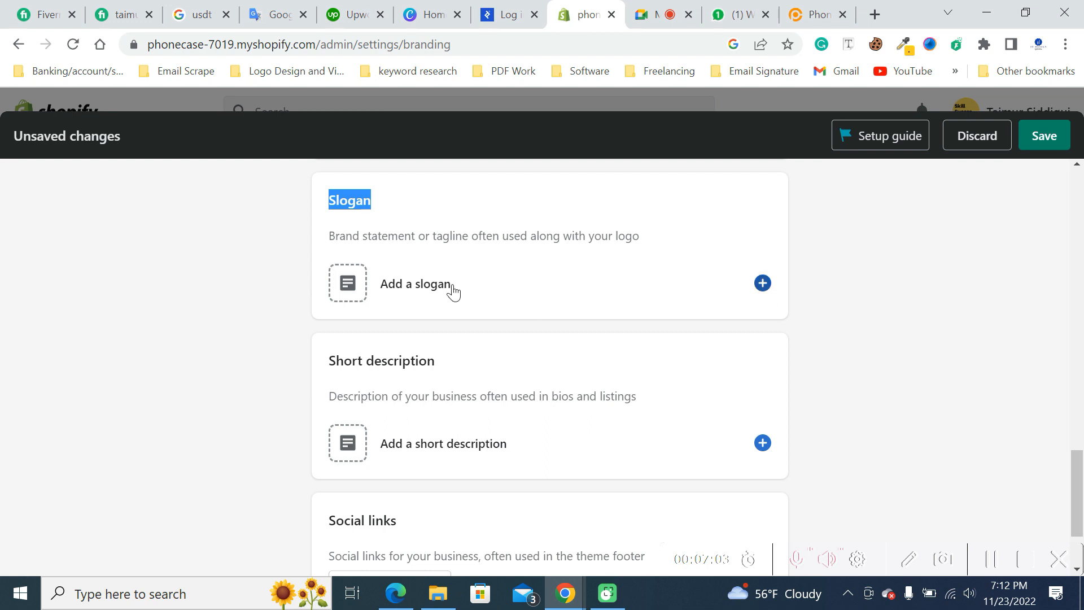
click(417, 287)
text(We believe in it)
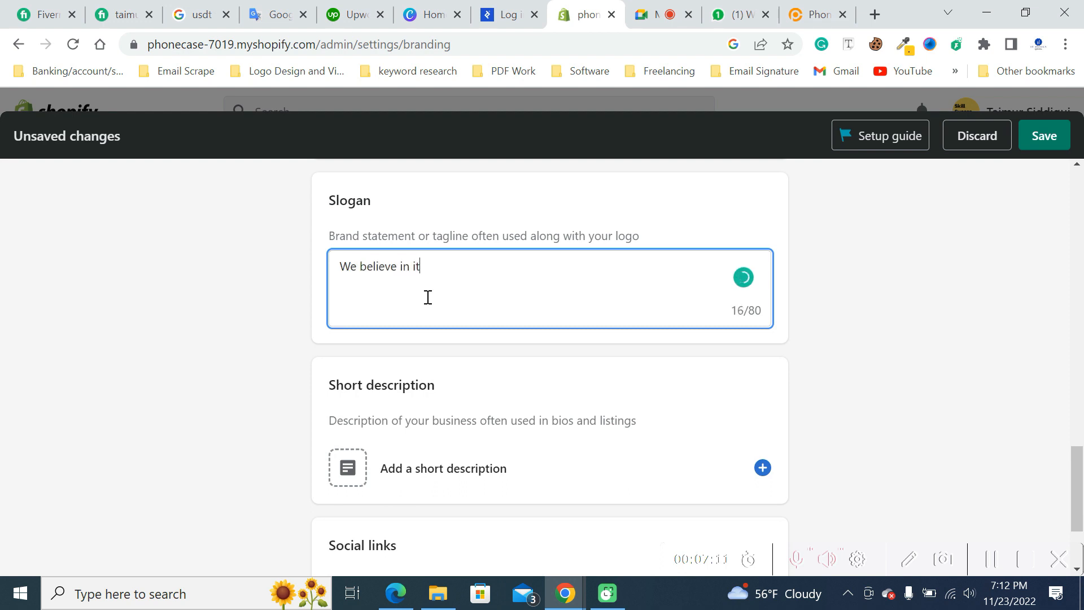
click(985, 334)
- Open the brand's short description for editing and leave it empty
scroll(869, 343, down, 2)
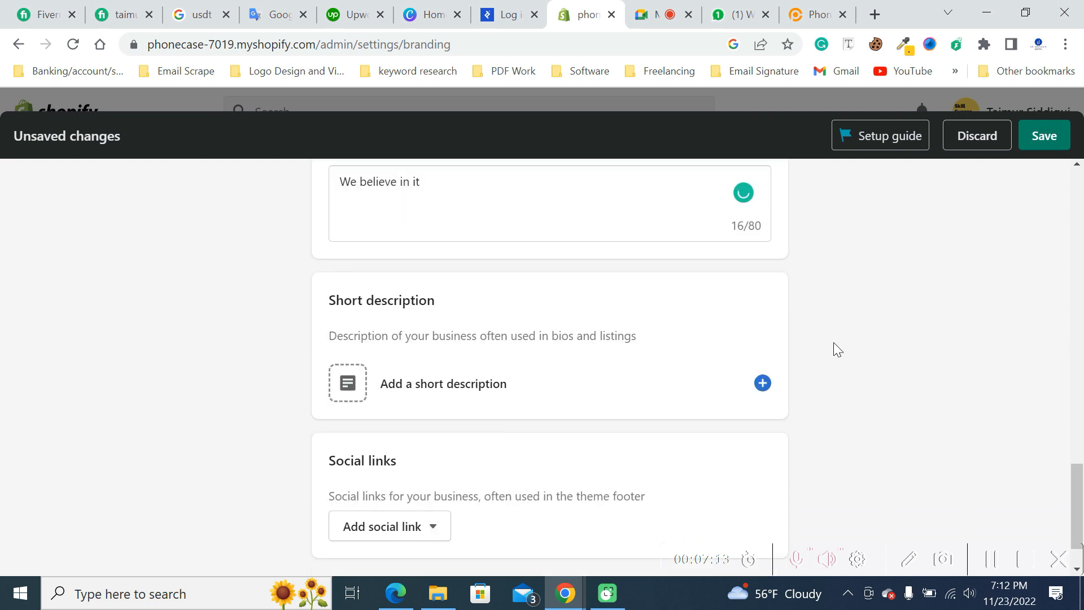
click(441, 390)
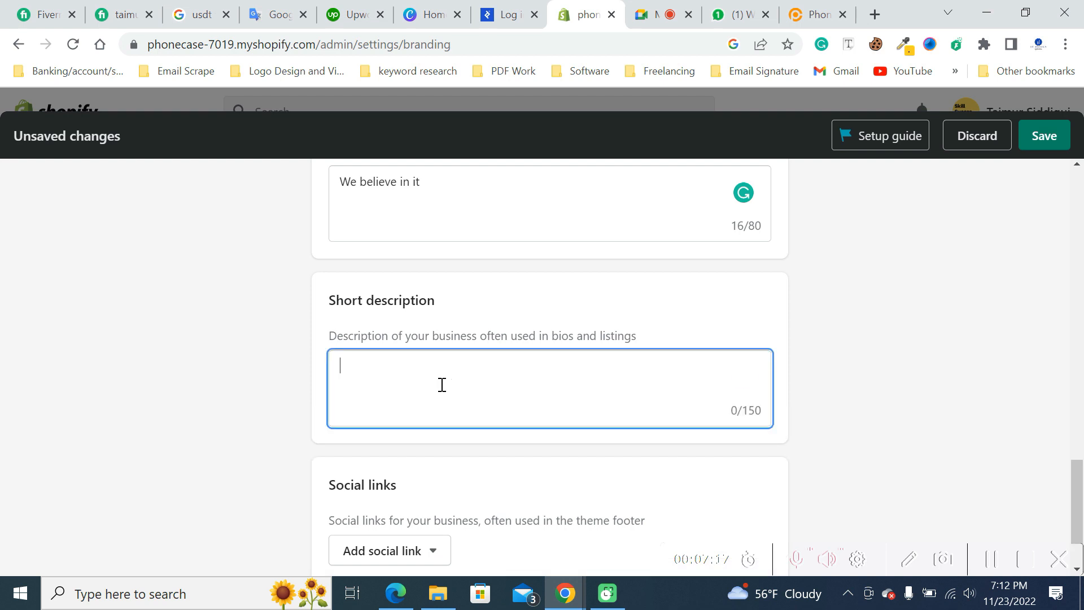
click(833, 285)
- Look through the social networks available for the brand's social links without adding any
scroll(825, 299, down, 1)
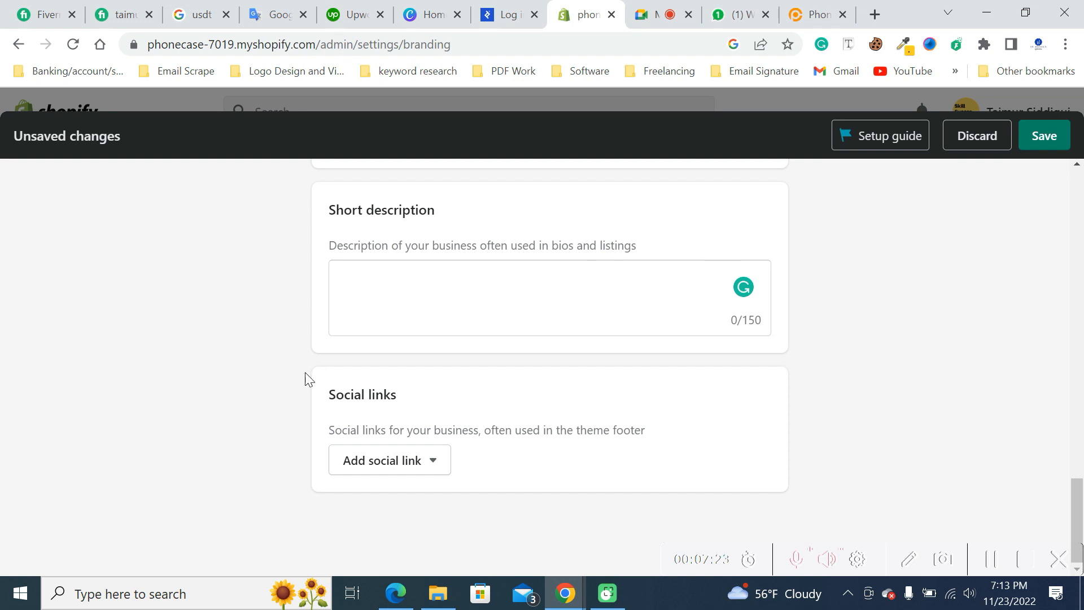
click(431, 468)
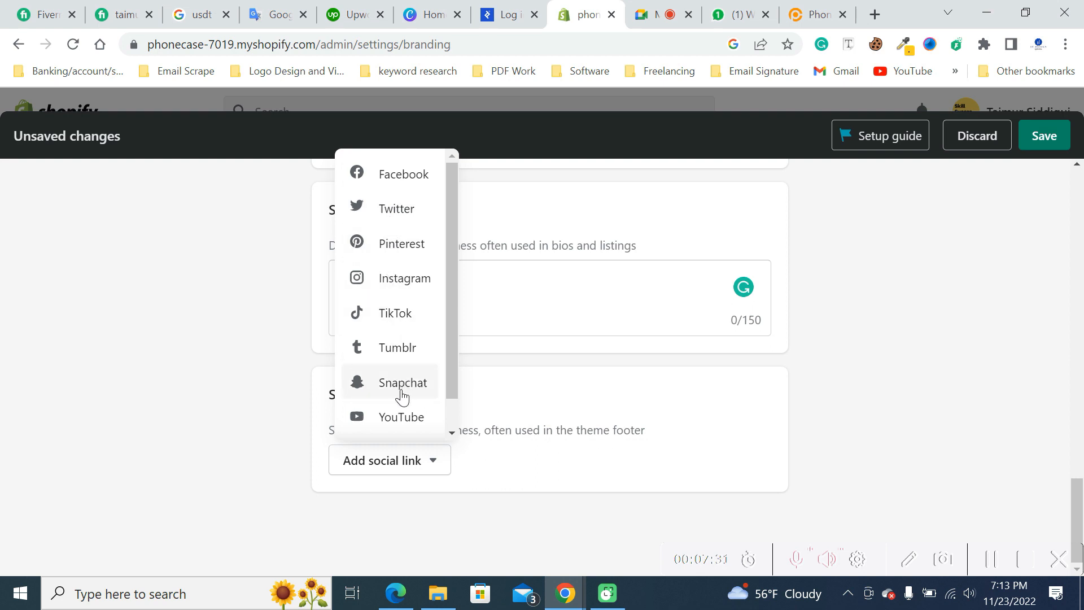
scroll(402, 418, down, 1)
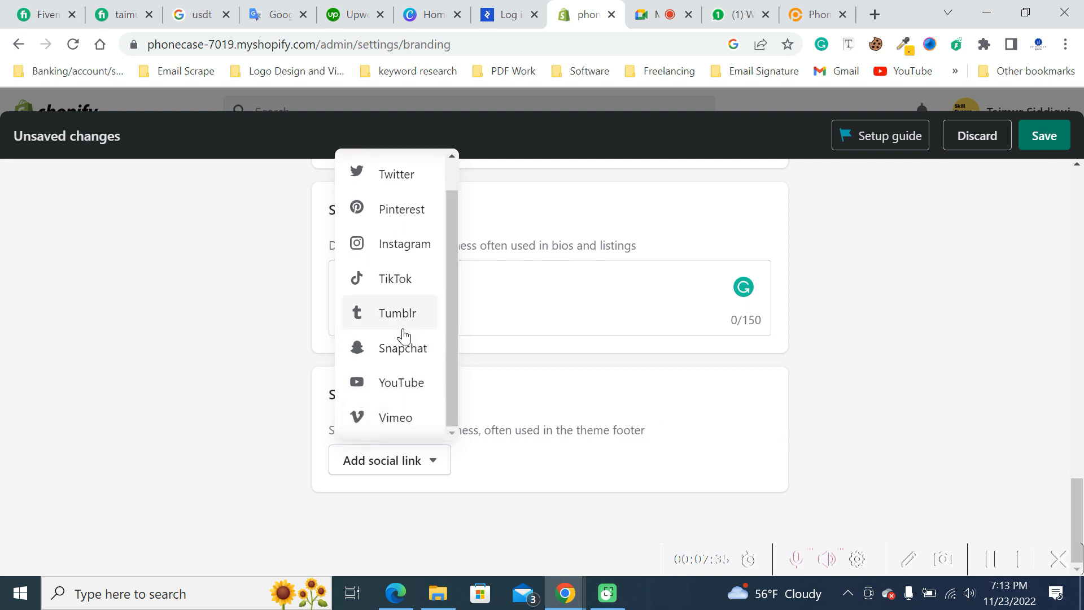
scroll(402, 336, up, 1)
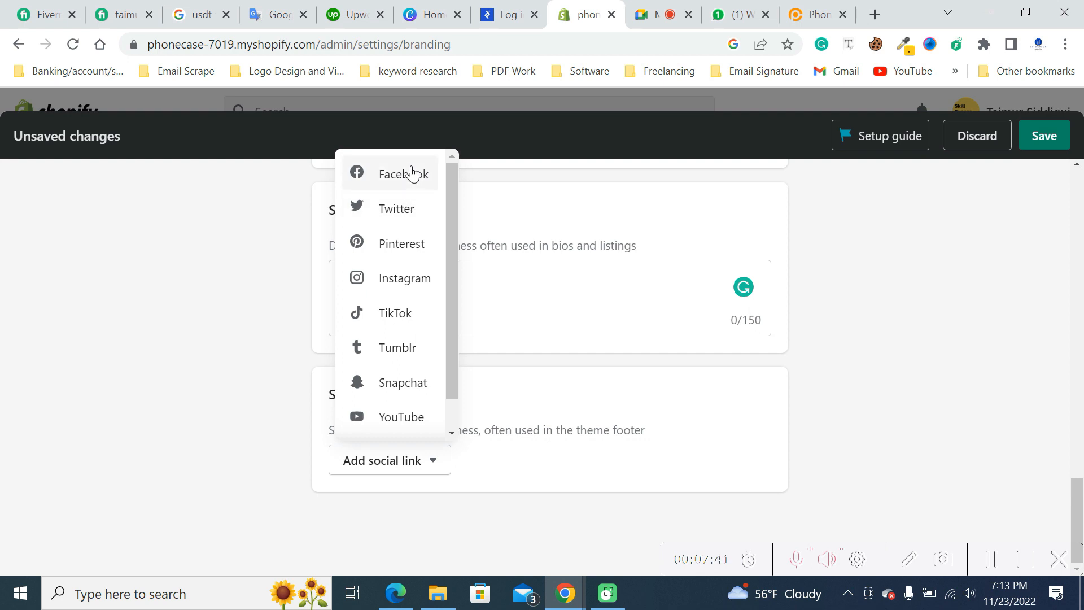
click(859, 268)
- Save the brand settings
scroll(990, 432, up, 8)
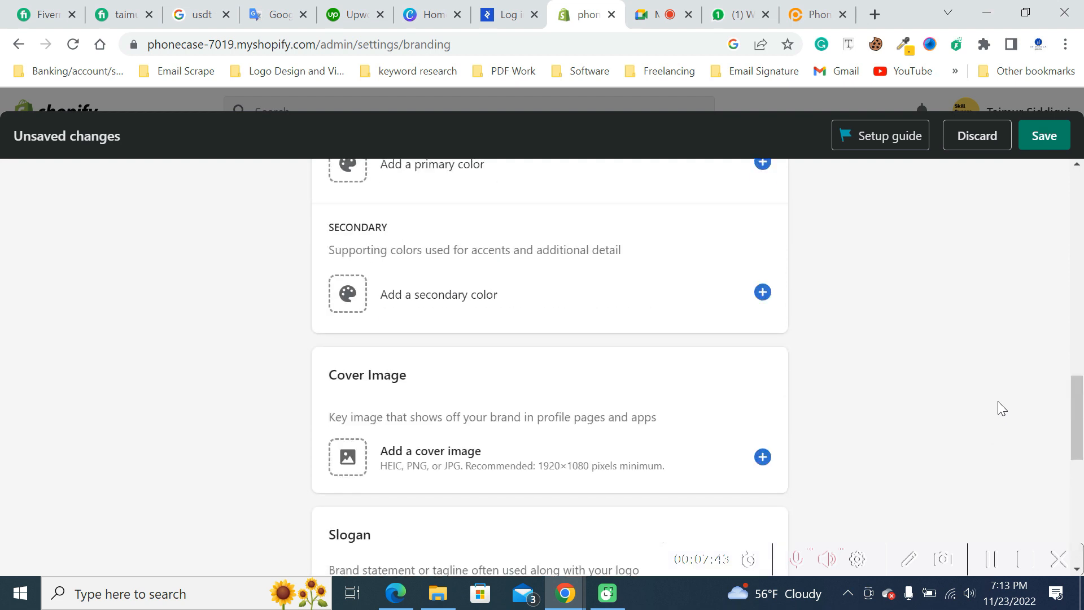
scroll(997, 400, up, 10)
click(1047, 141)
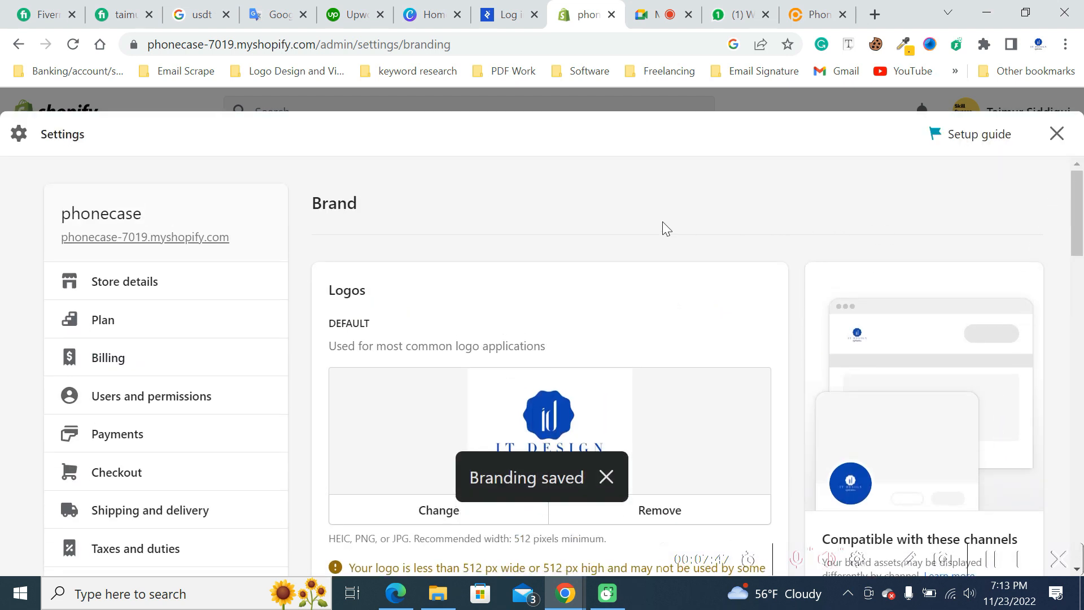
- Open the store's Notifications settings and look at the email template and SMS notification sections
scroll(228, 319, down, 5)
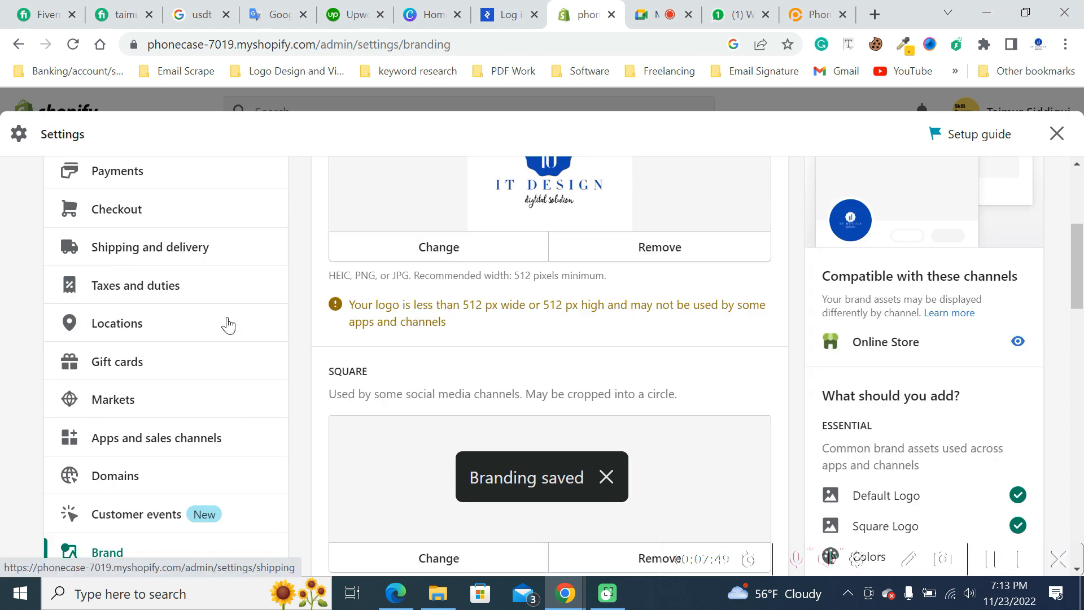
scroll(227, 324, down, 7)
scroll(213, 337, up, 3)
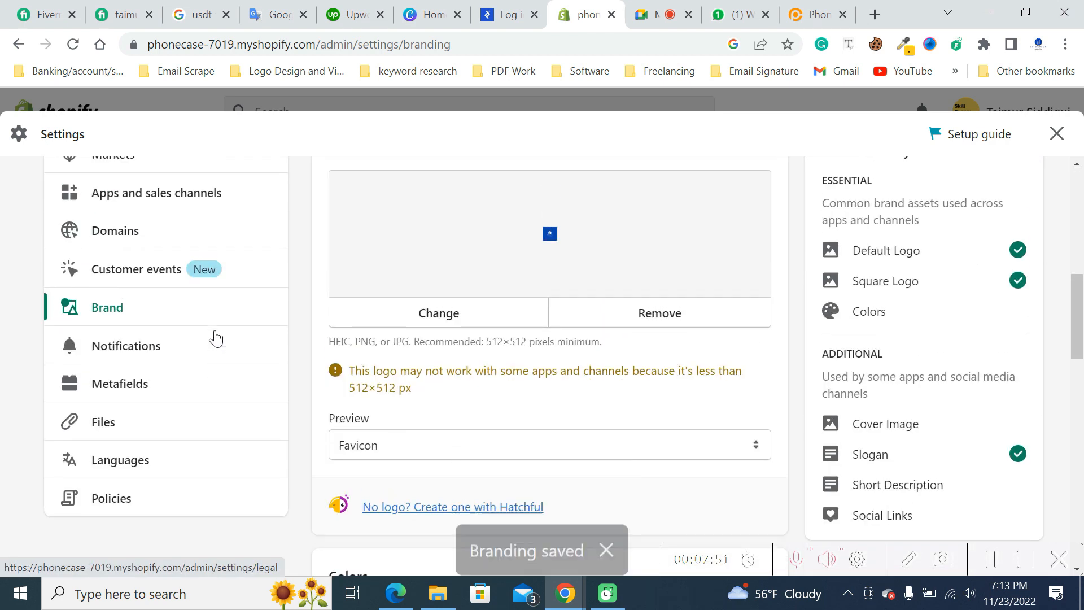
click(160, 344)
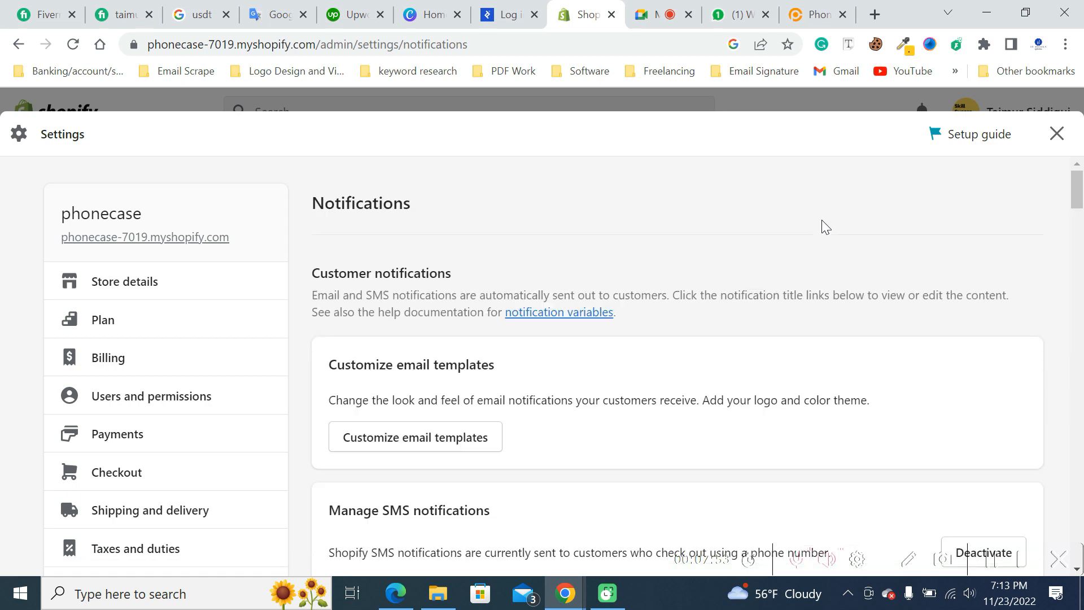
scroll(647, 257, down, 9)
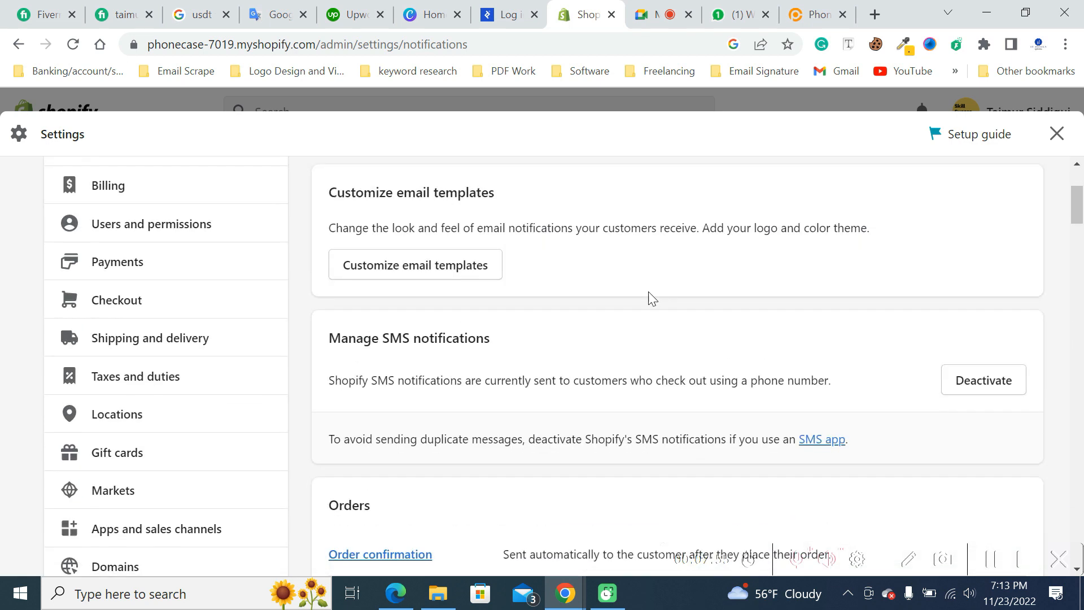
- Look through the order and shipping notification templates in the Notifications settings
scroll(797, 328, down, 4)
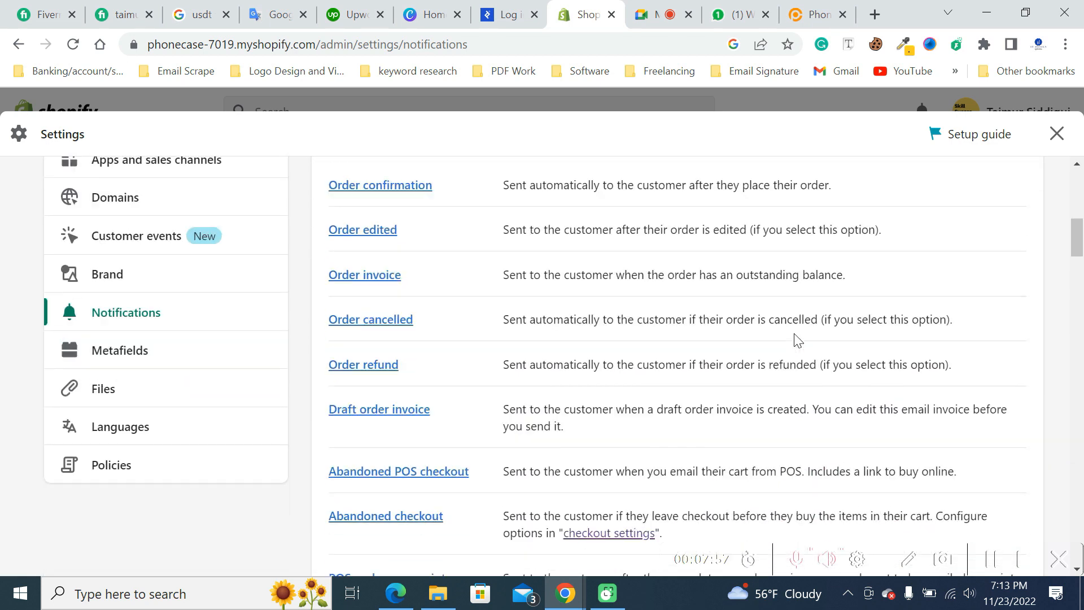
scroll(797, 339, up, 3)
scroll(795, 342, up, 1)
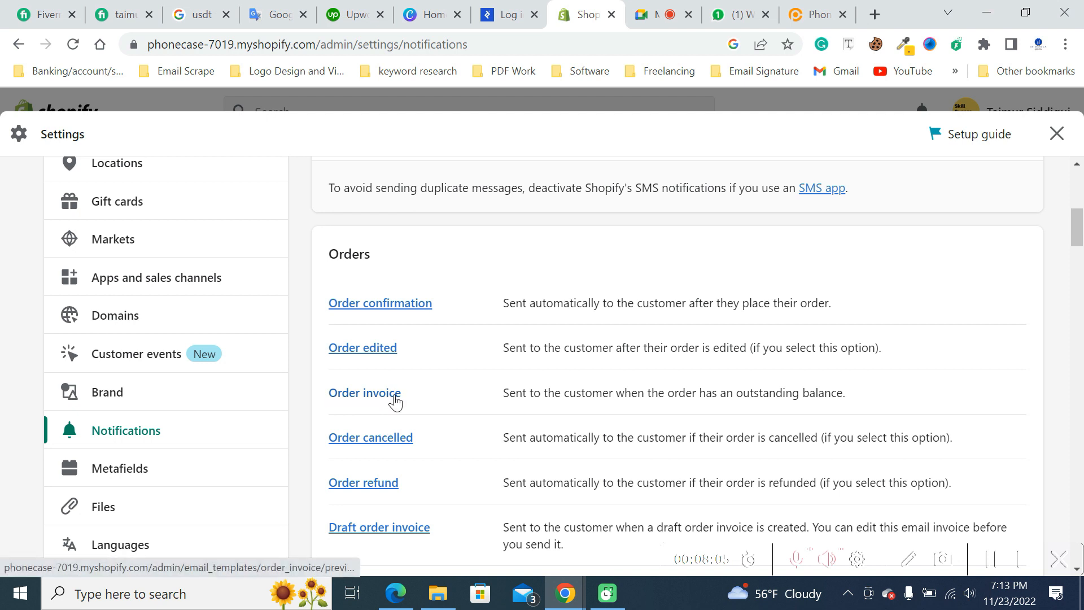
scroll(395, 409, down, 3)
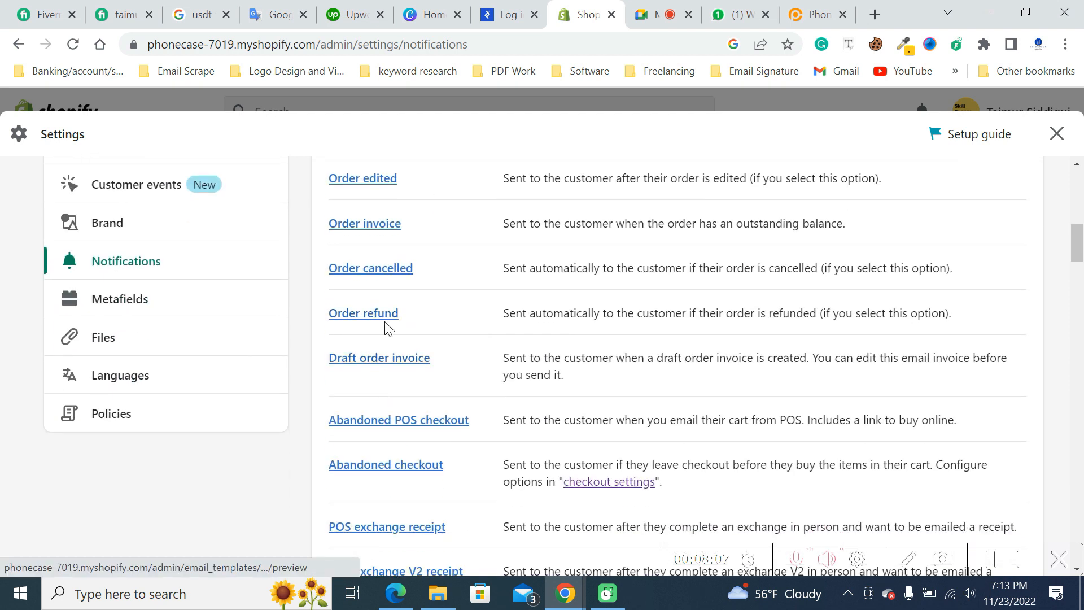
scroll(463, 378, down, 3)
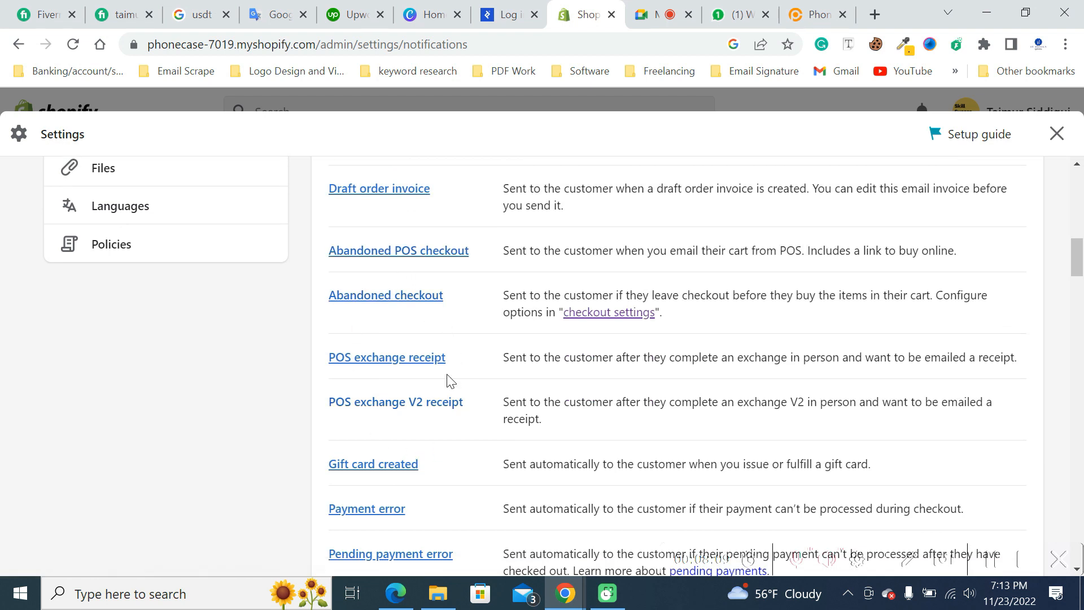
scroll(444, 386, down, 2)
scroll(439, 392, down, 3)
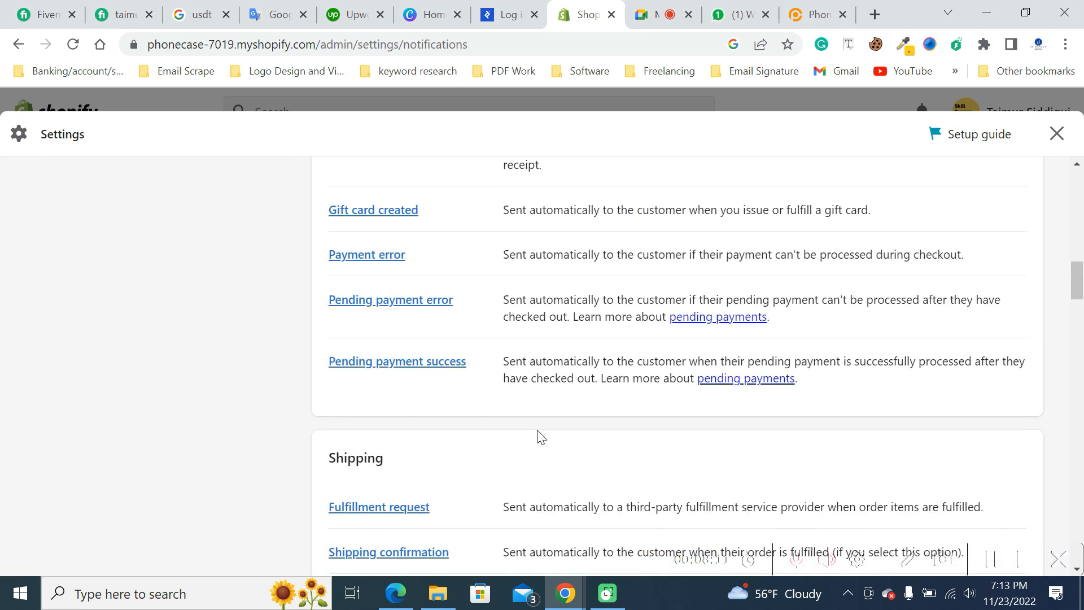
scroll(497, 456, down, 3)
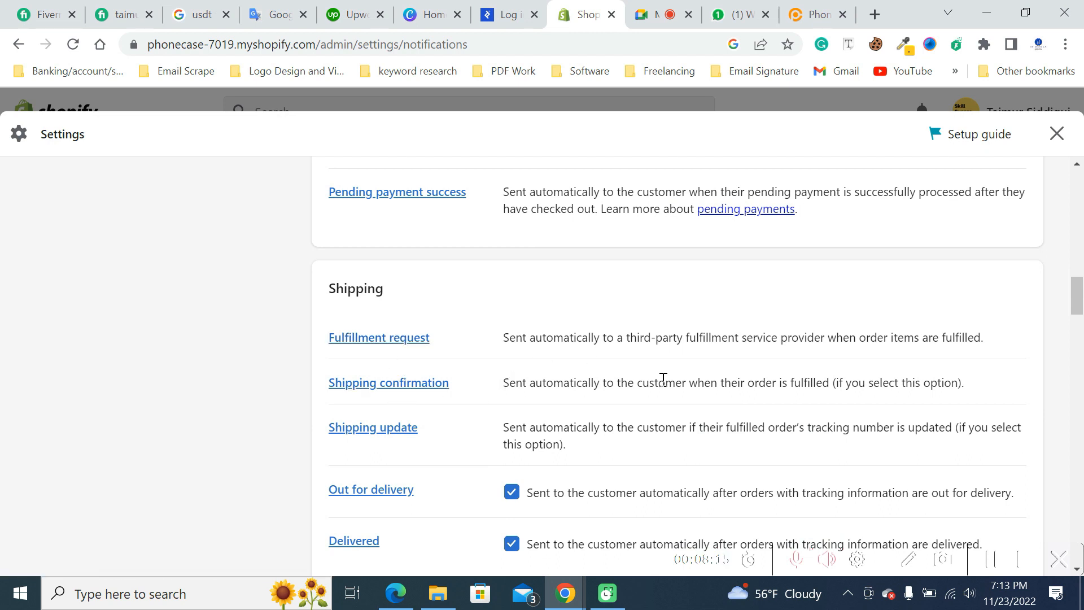
scroll(595, 380, up, 10)
scroll(567, 374, up, 3)
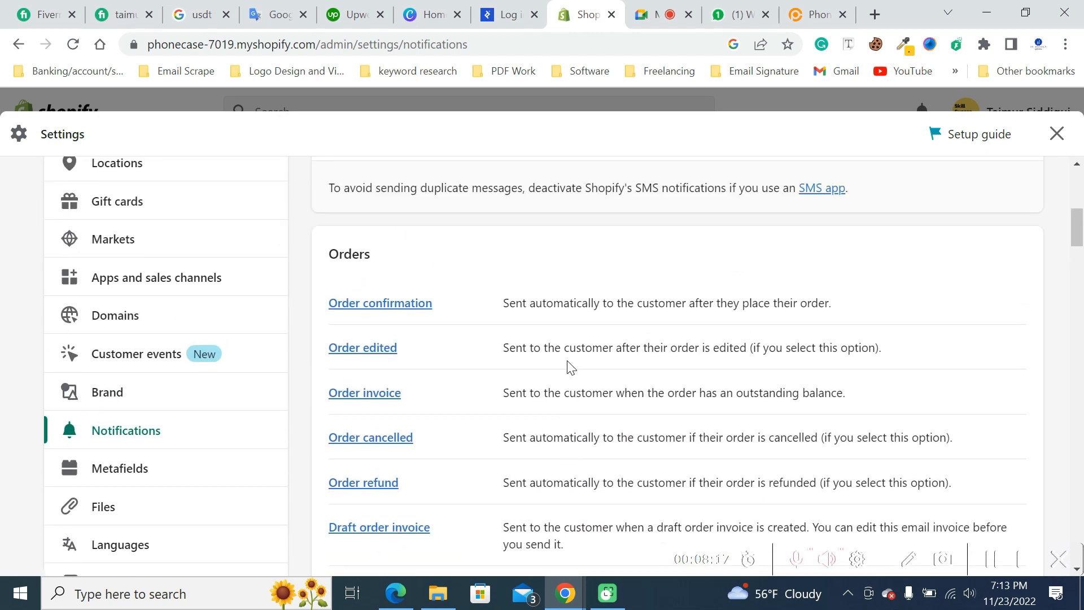
scroll(801, 249, up, 5)
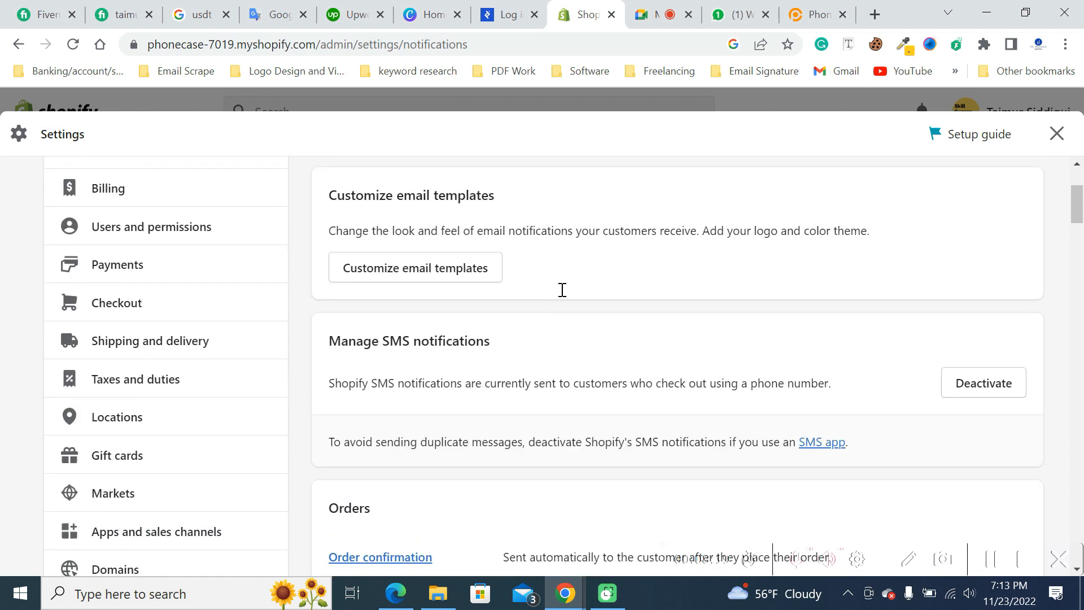
- Open the Metafields settings and look through the store parts that accept new fields, from Products to Blog posts
scroll(285, 322, down, 8)
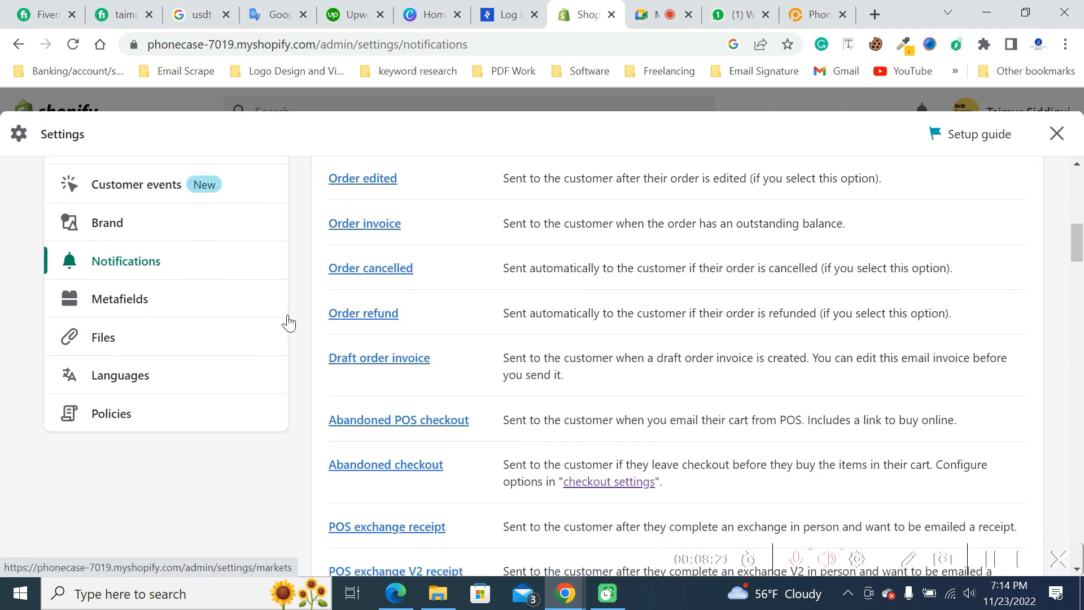
click(117, 300)
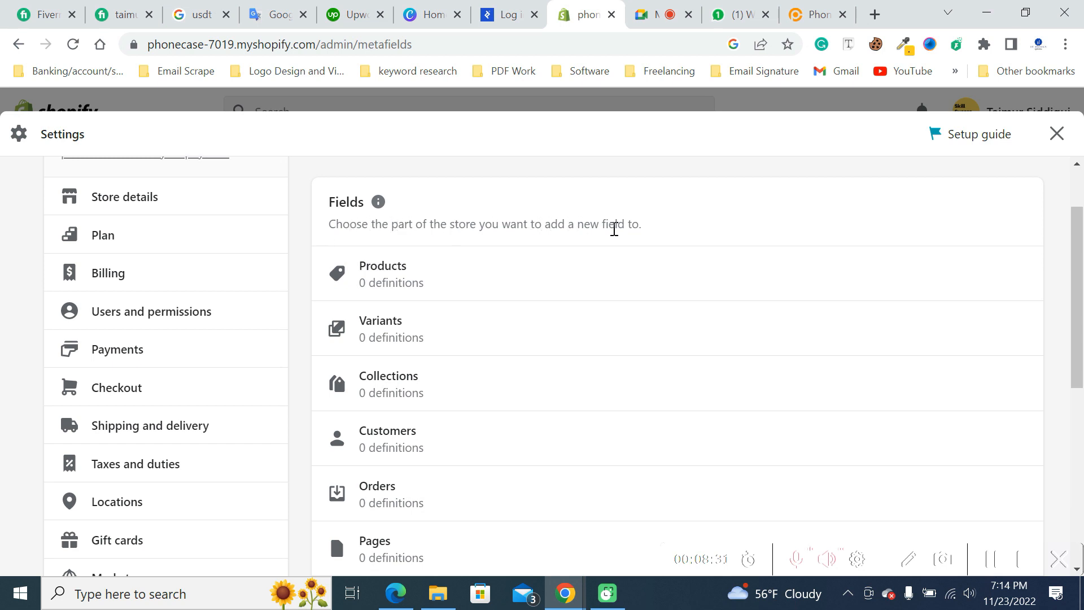
scroll(732, 224, down, 5)
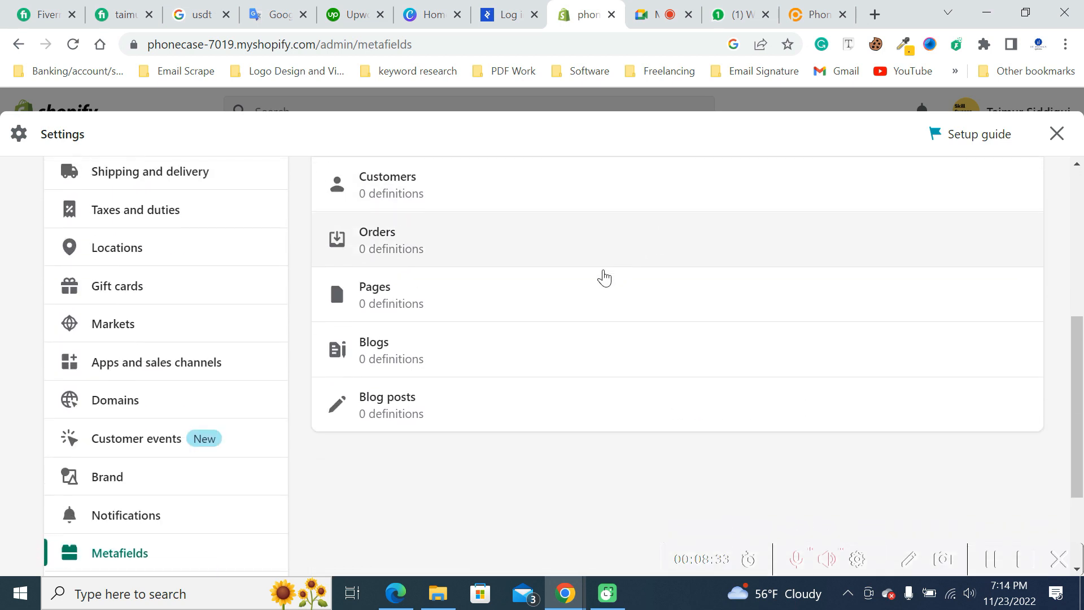
scroll(407, 435, up, 6)
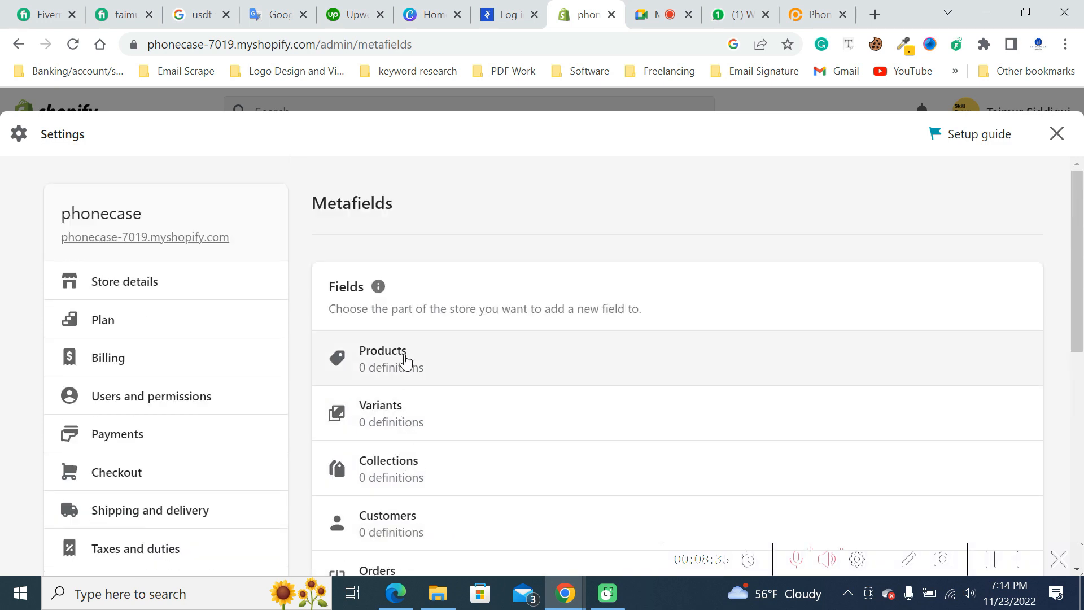
scroll(399, 395, down, 2)
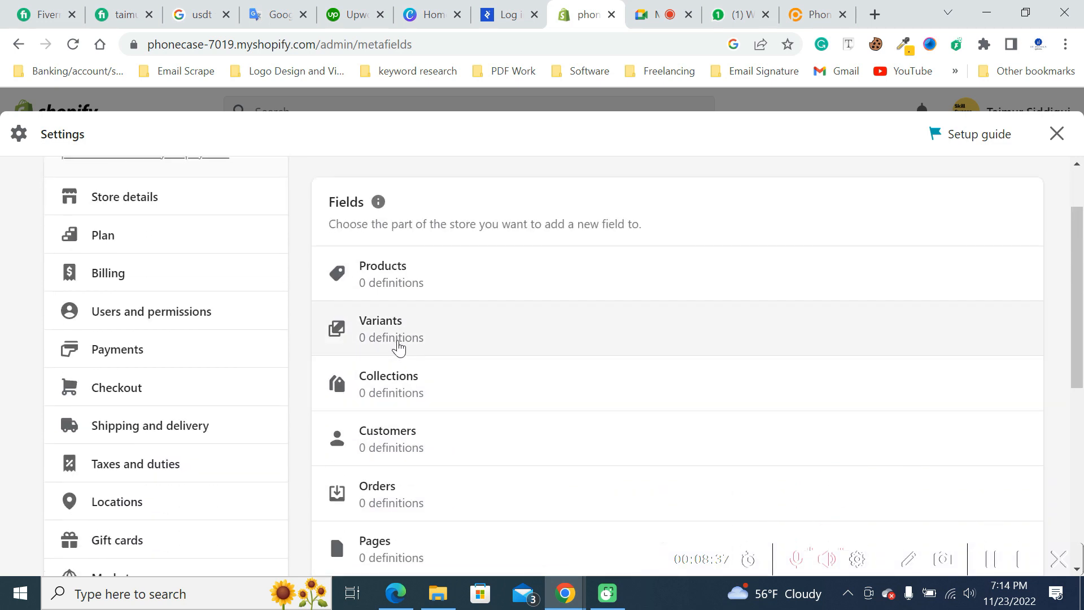
scroll(437, 288, down, 2)
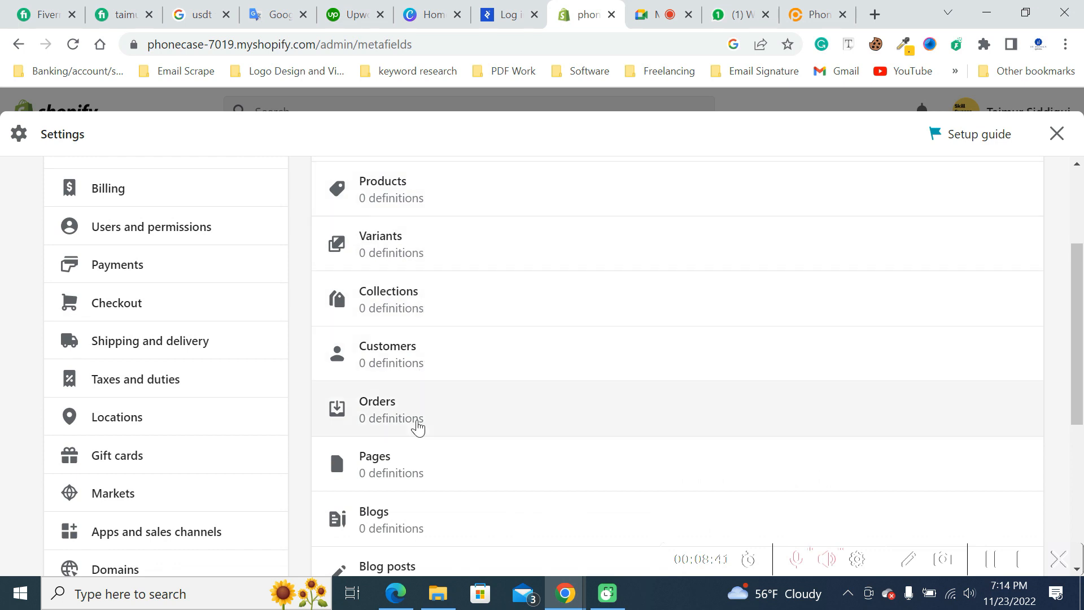
scroll(423, 486, down, 2)
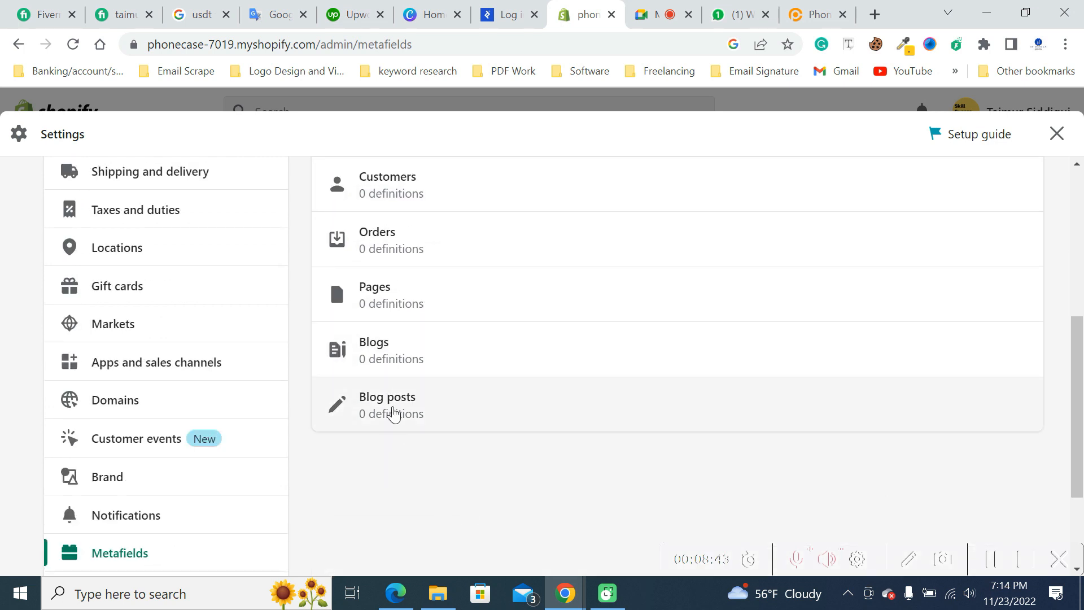
scroll(467, 418, up, 5)
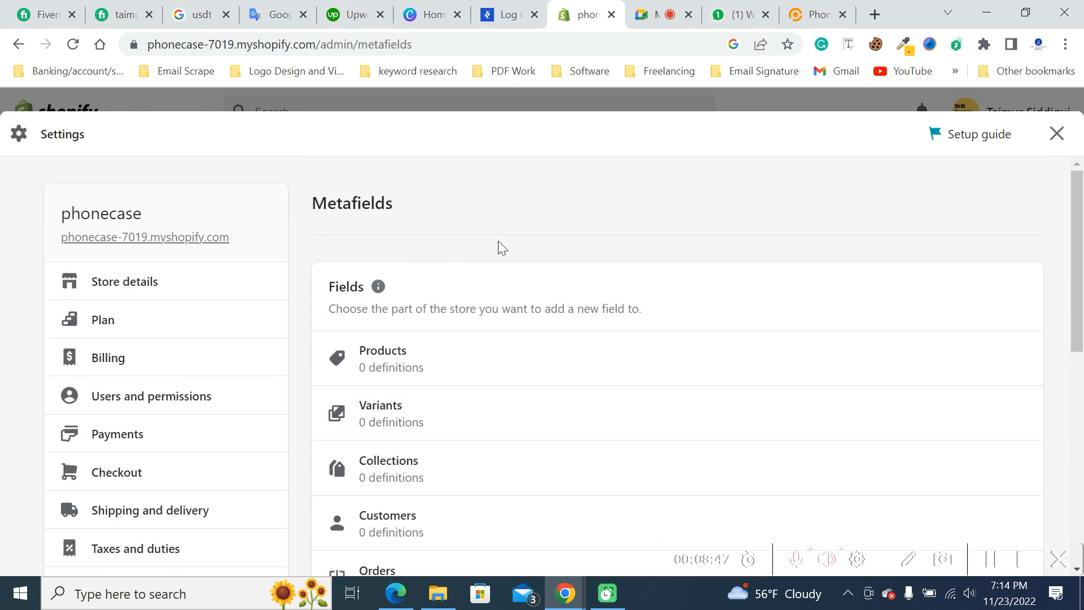
scroll(498, 243, down, 7)
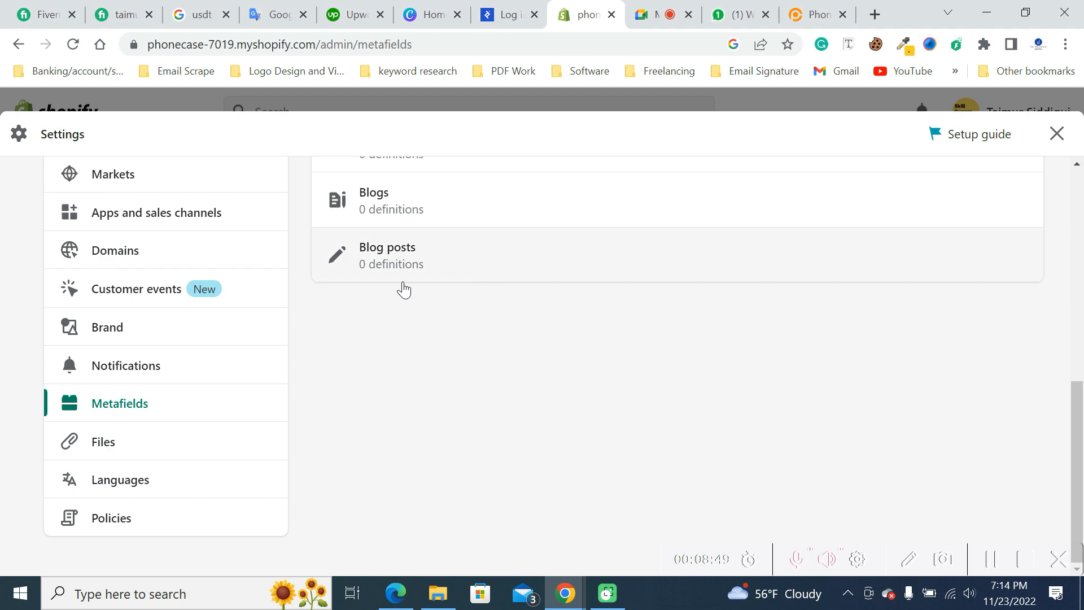
scroll(399, 310, up, 7)
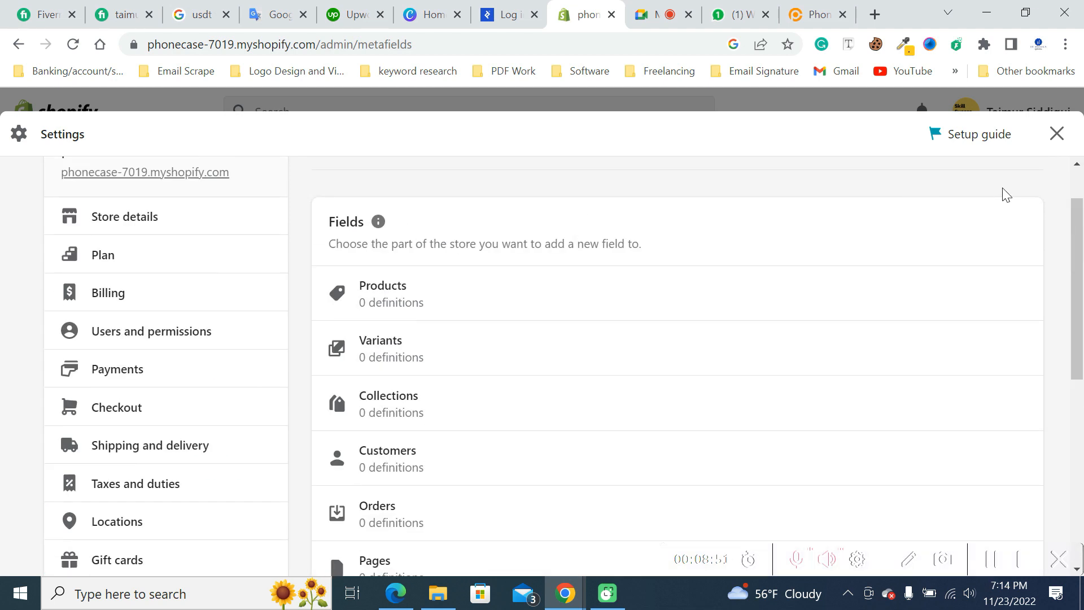
scroll(134, 440, down, 7)
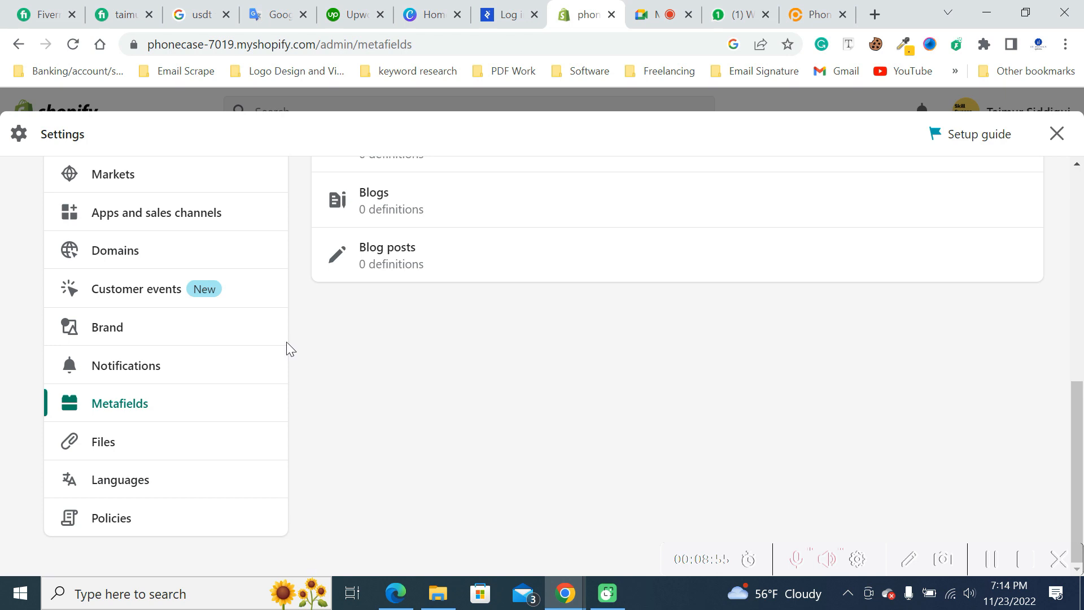
- Open the Files settings and look over the uploaded files and the file type filter options without applying a filter
click(100, 444)
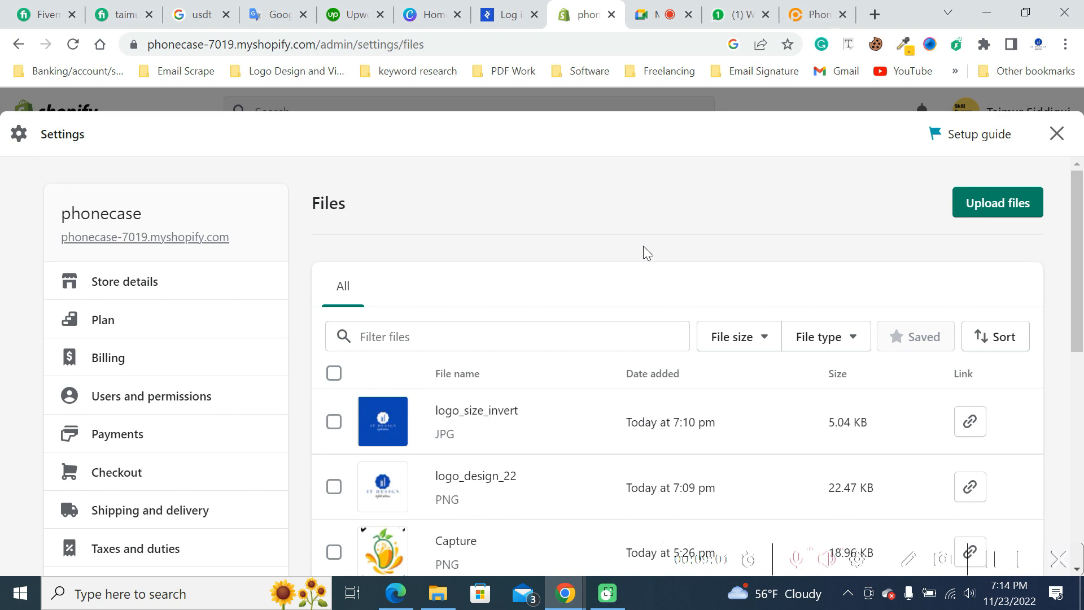
scroll(643, 251, down, 3)
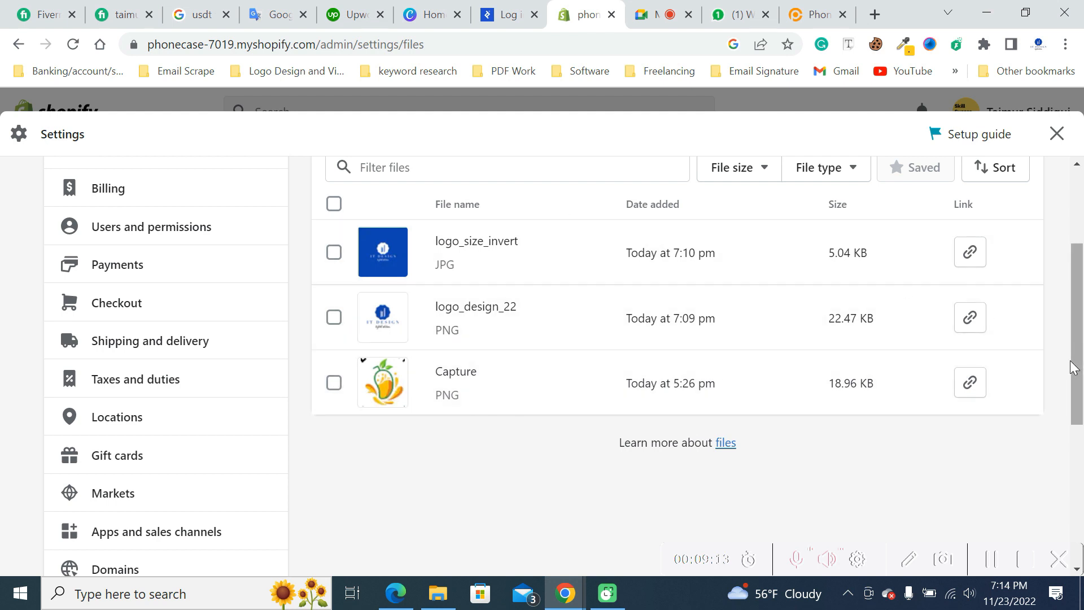
scroll(1067, 371, up, 2)
scroll(1061, 374, down, 3)
scroll(677, 305, up, 3)
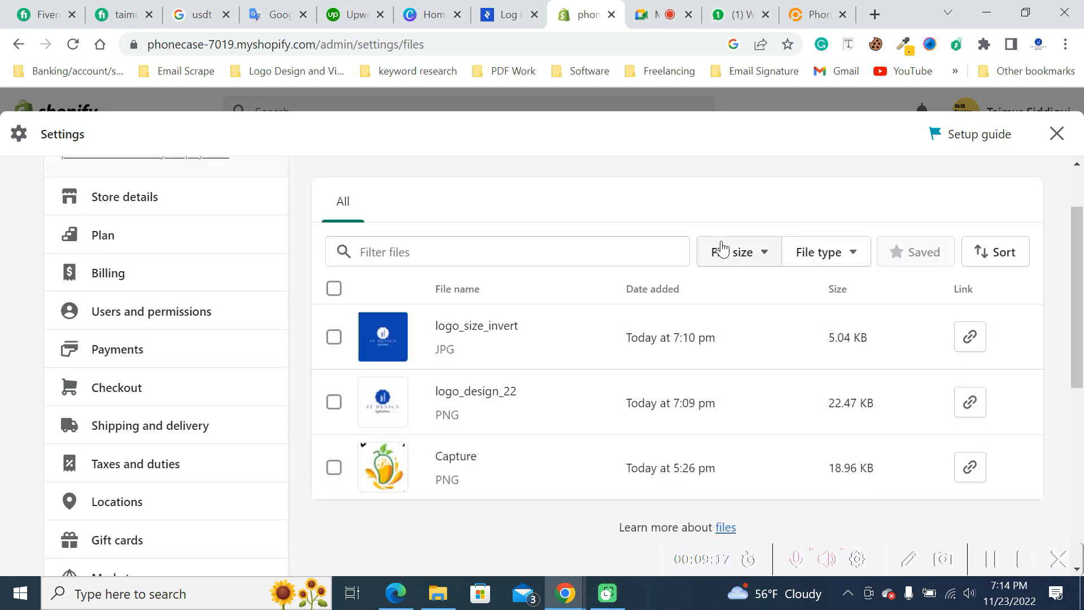
click(849, 253)
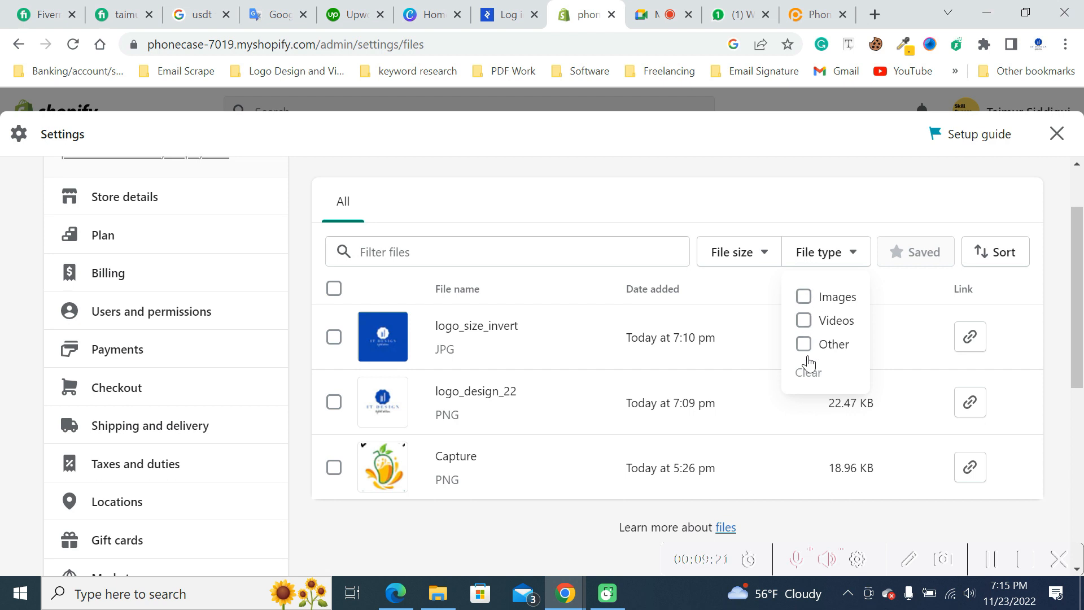
click(1064, 338)
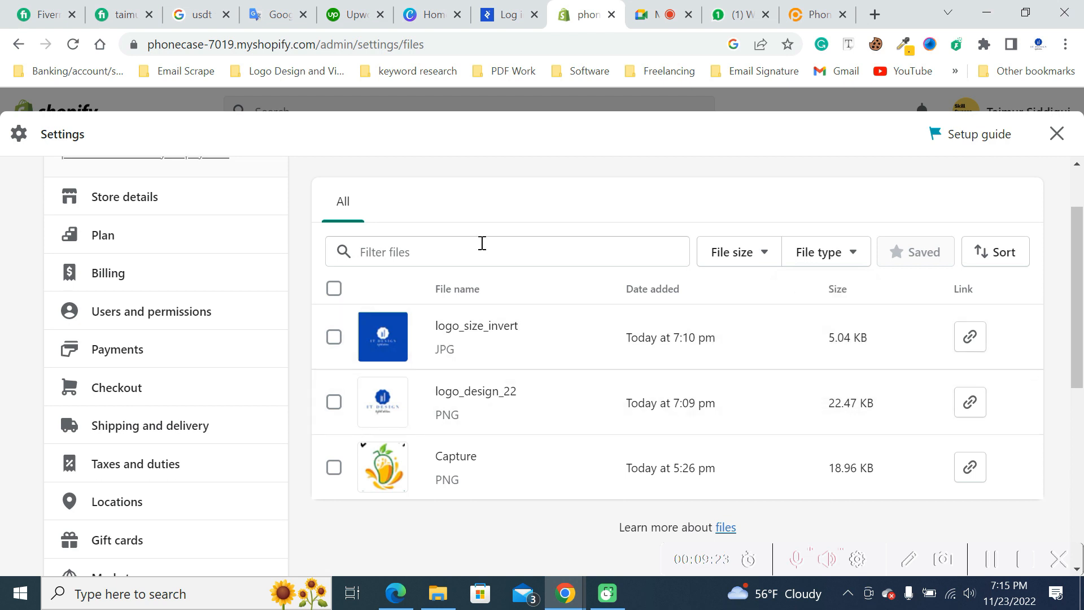
- Open the store's Languages settings and look over the language options and the published languages
scroll(206, 358, down, 2)
scroll(206, 360, down, 6)
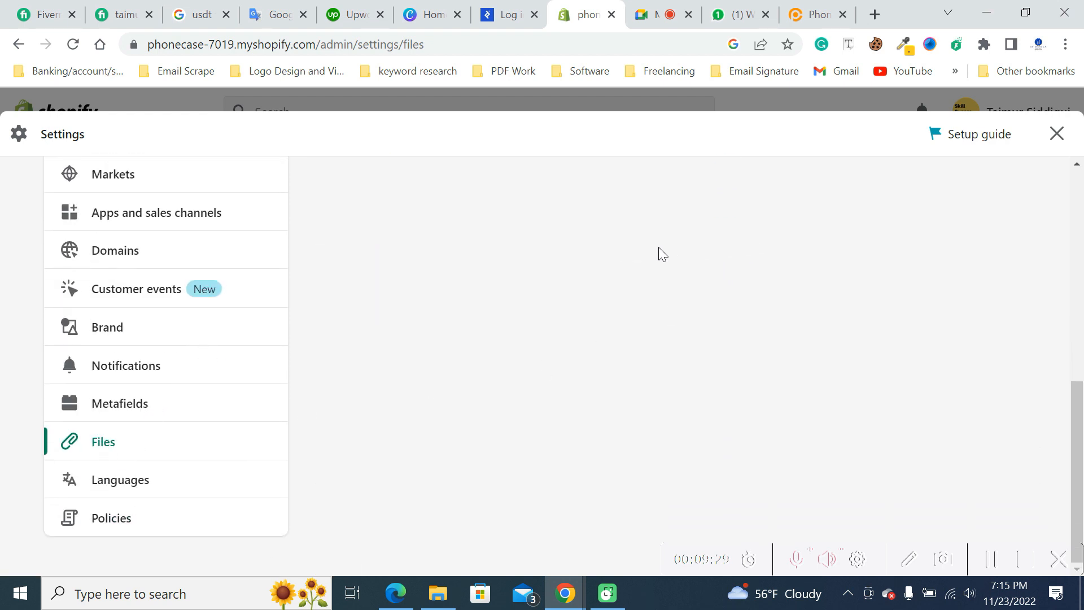
scroll(375, 278, up, 6)
scroll(474, 327, down, 5)
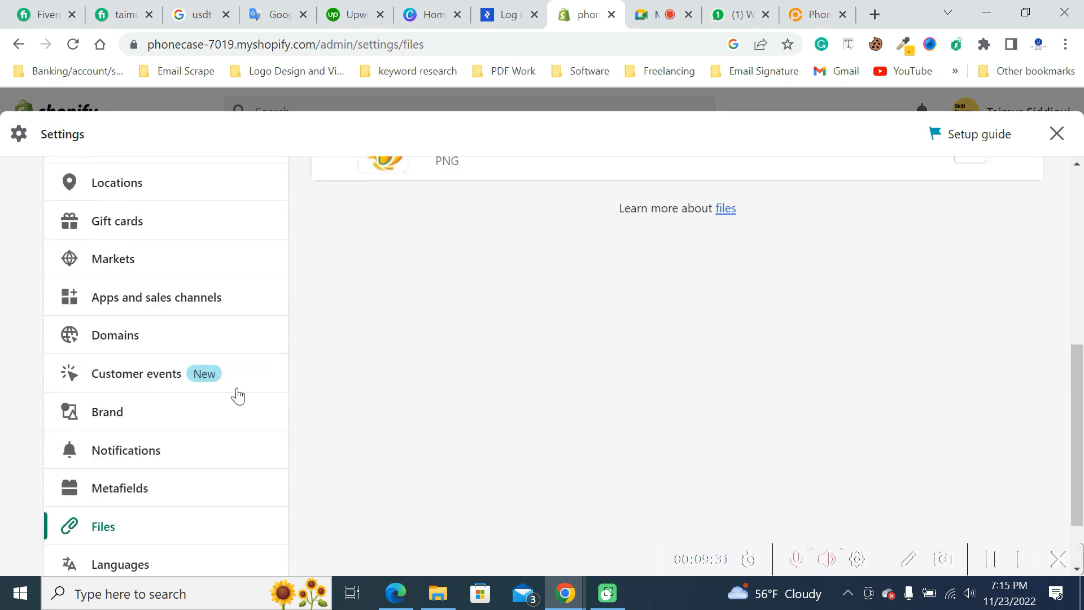
scroll(171, 438, down, 2)
click(87, 477)
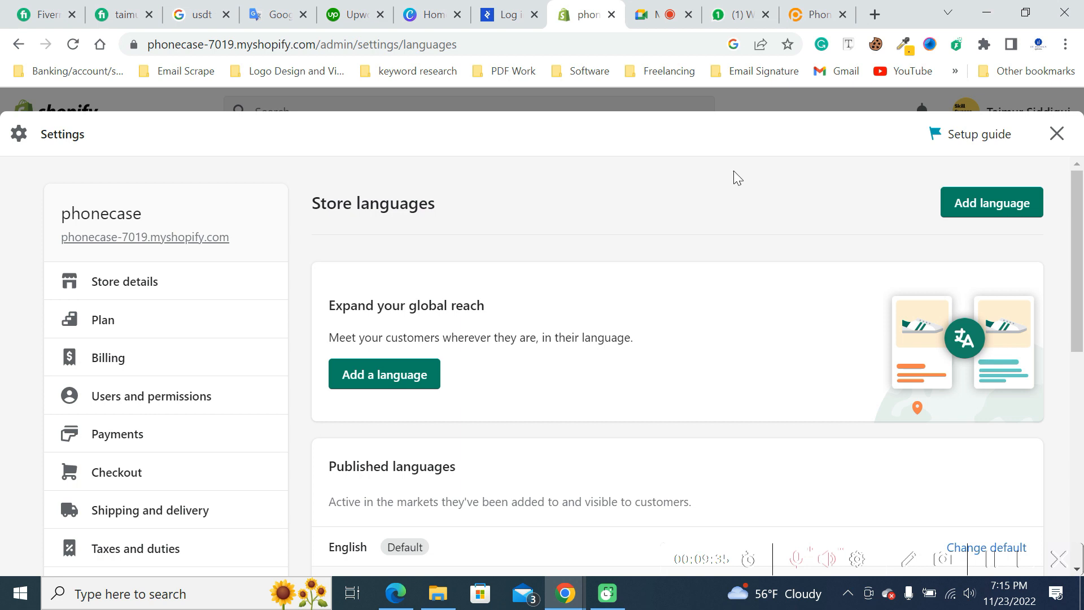
scroll(649, 226, down, 3)
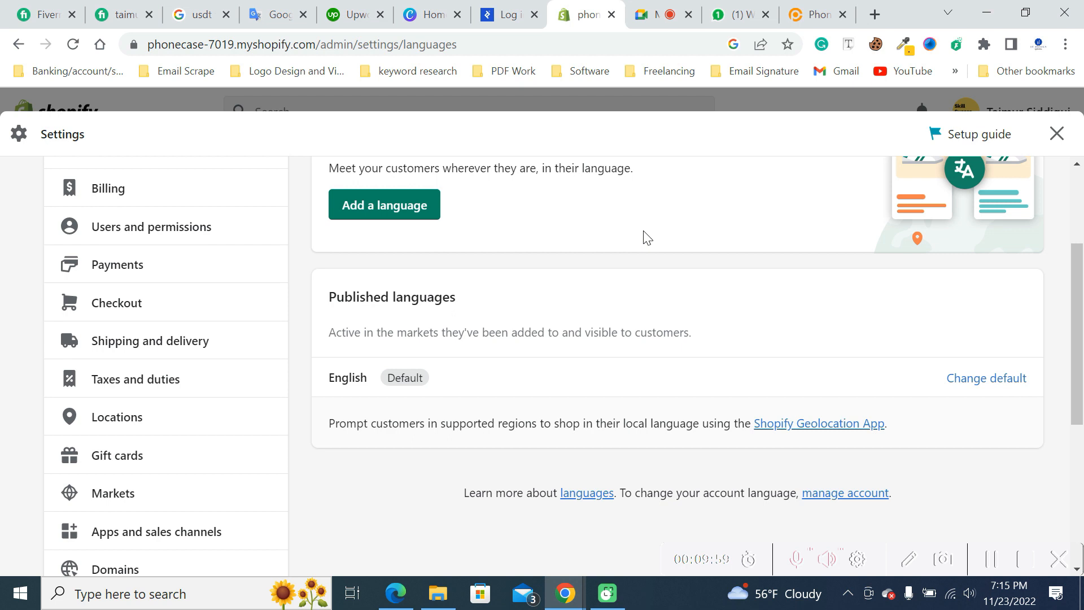
scroll(638, 243, up, 2)
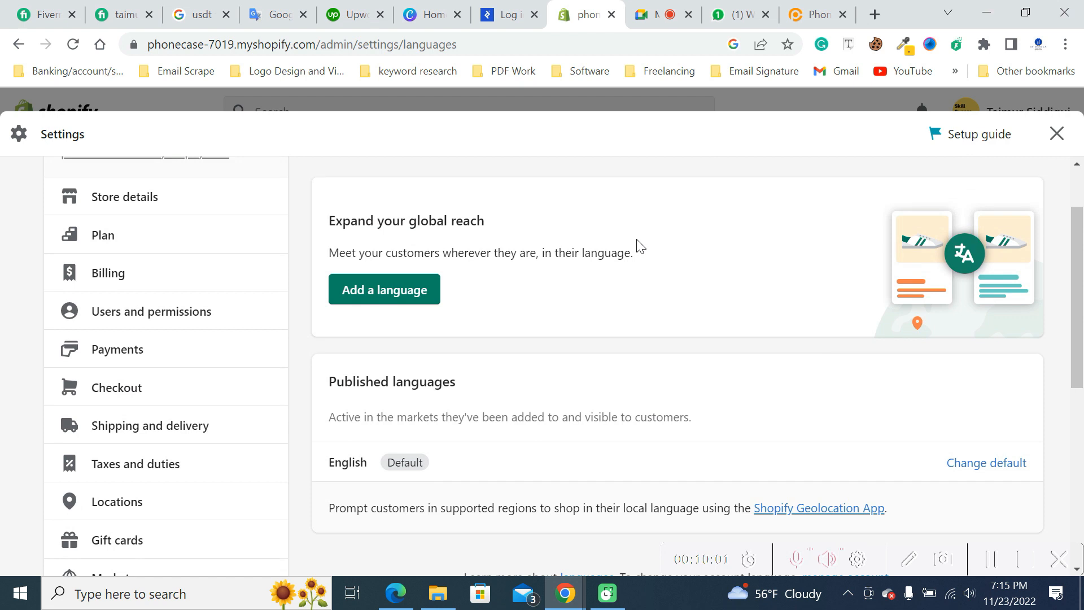
scroll(639, 244, down, 2)
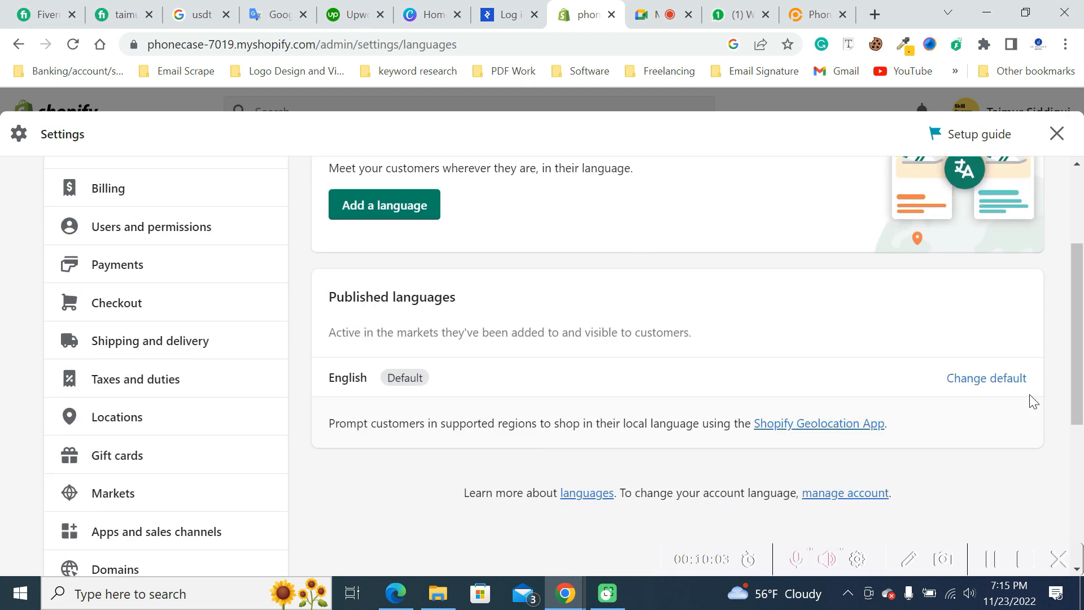
- Add Arabic as a store language and locate its entry among the unpublished languages
click(382, 204)
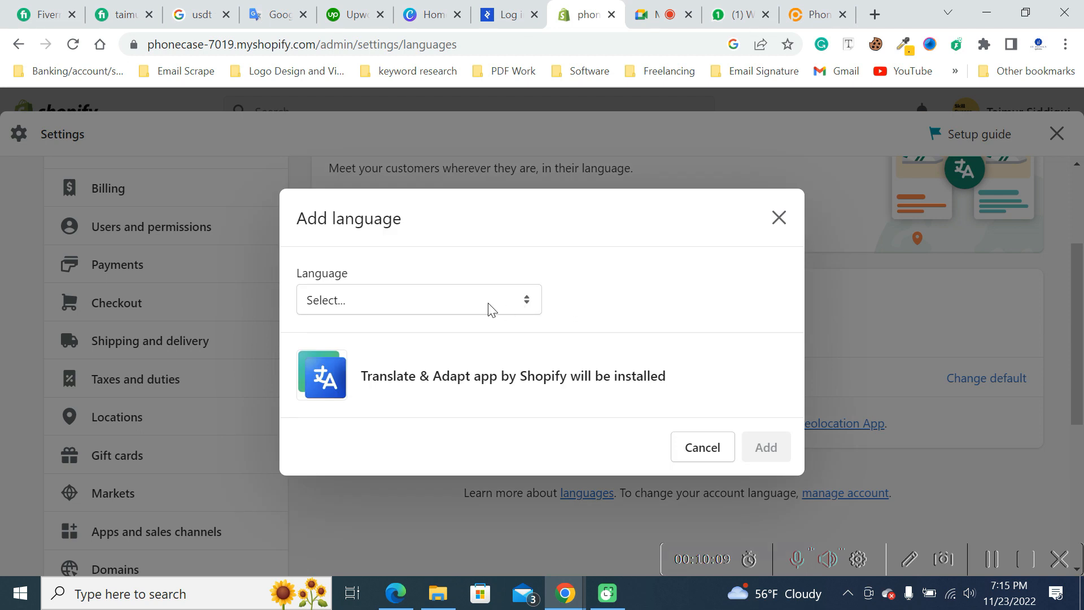
click(489, 308)
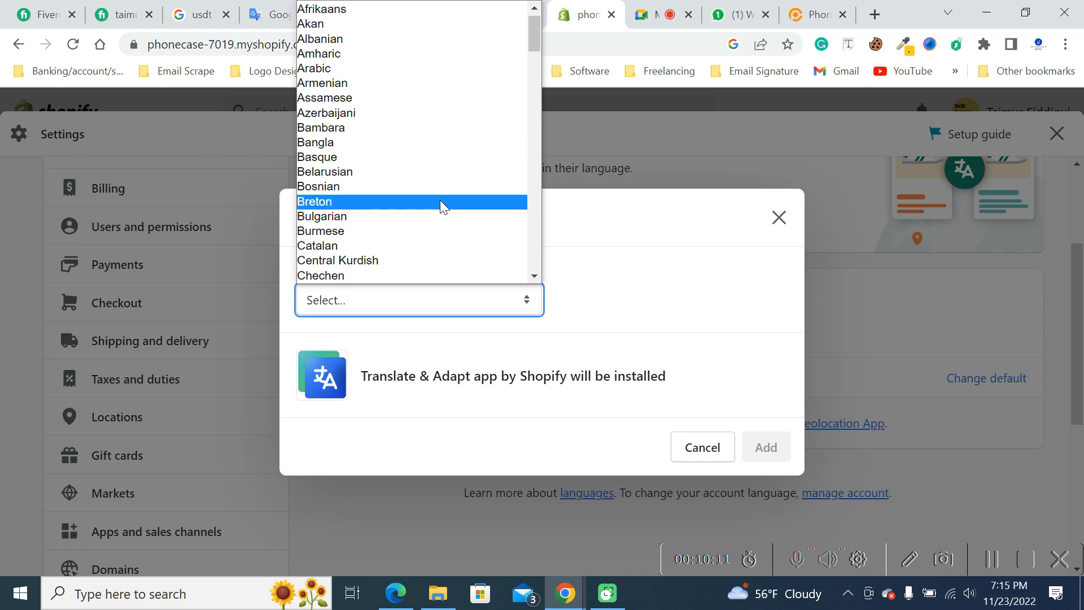
click(357, 64)
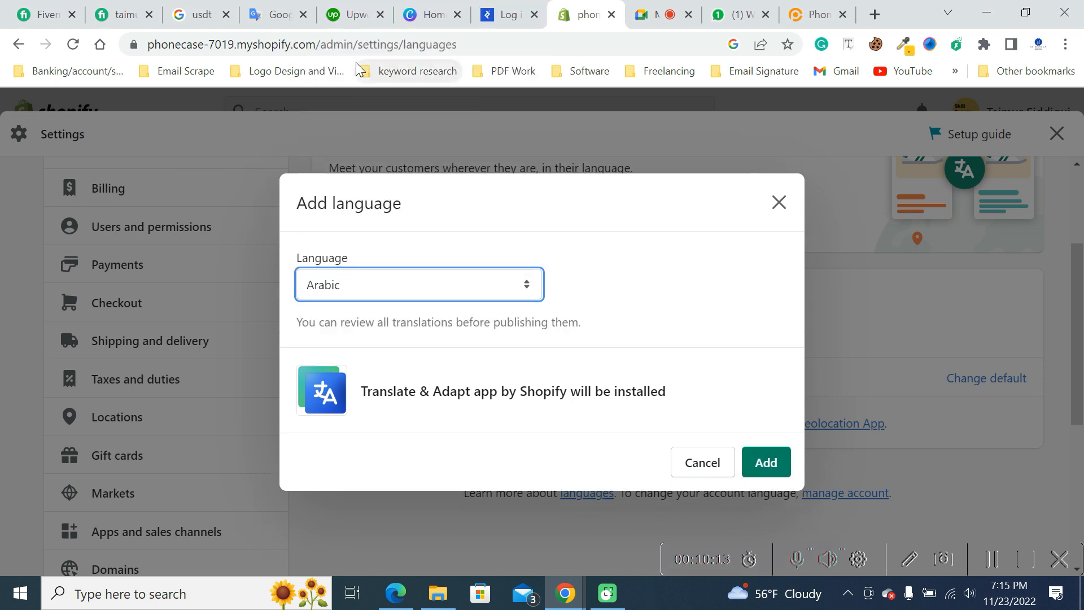
click(768, 464)
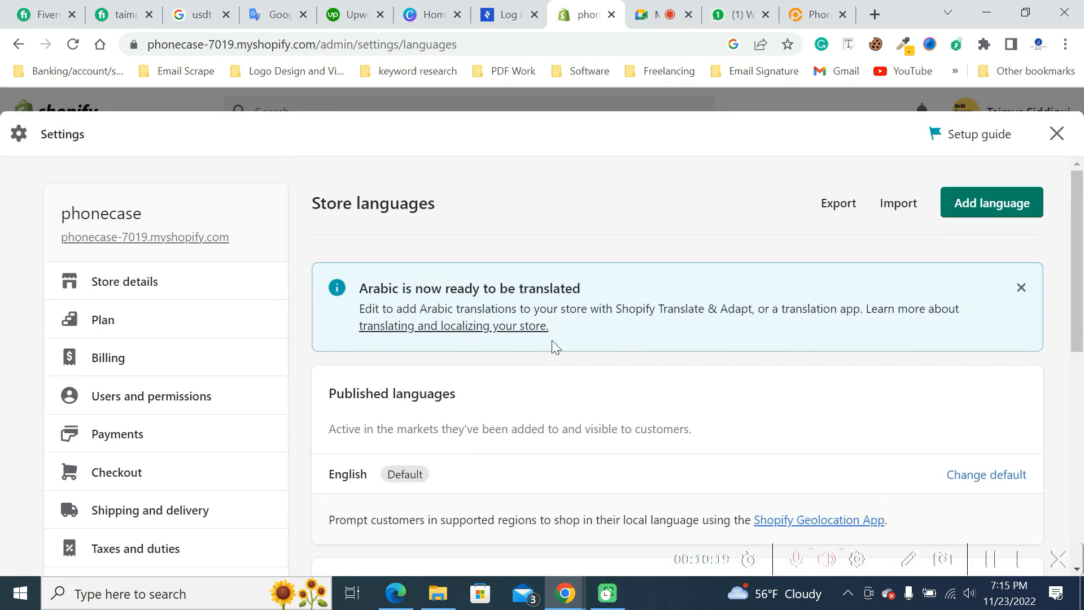
scroll(798, 311, down, 5)
scroll(797, 314, down, 1)
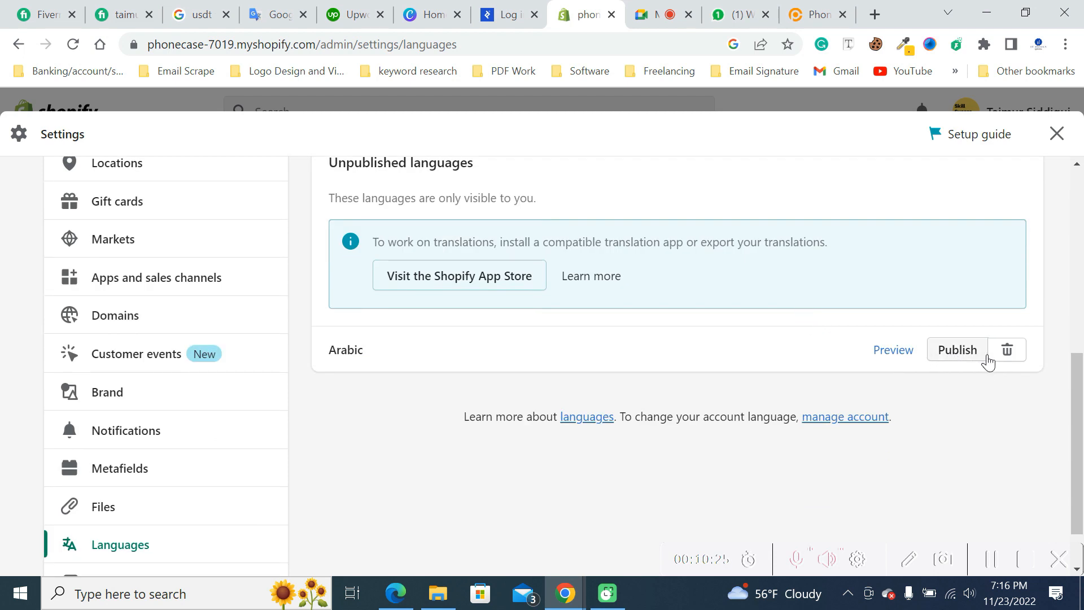
- Remove Arabic from the store's unpublished languages and confirm its deletion
click(1008, 350)
click(760, 411)
scroll(591, 382, up, 5)
scroll(662, 370, up, 1)
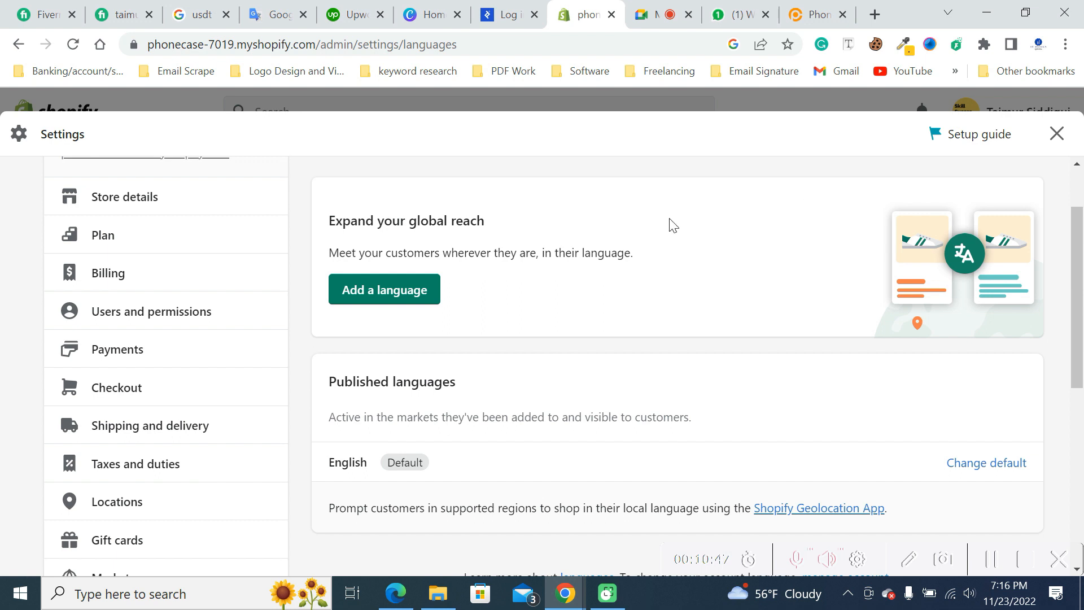
- Open the store's Policies settings and look at the Refund policy section and its text editor
scroll(257, 271, down, 7)
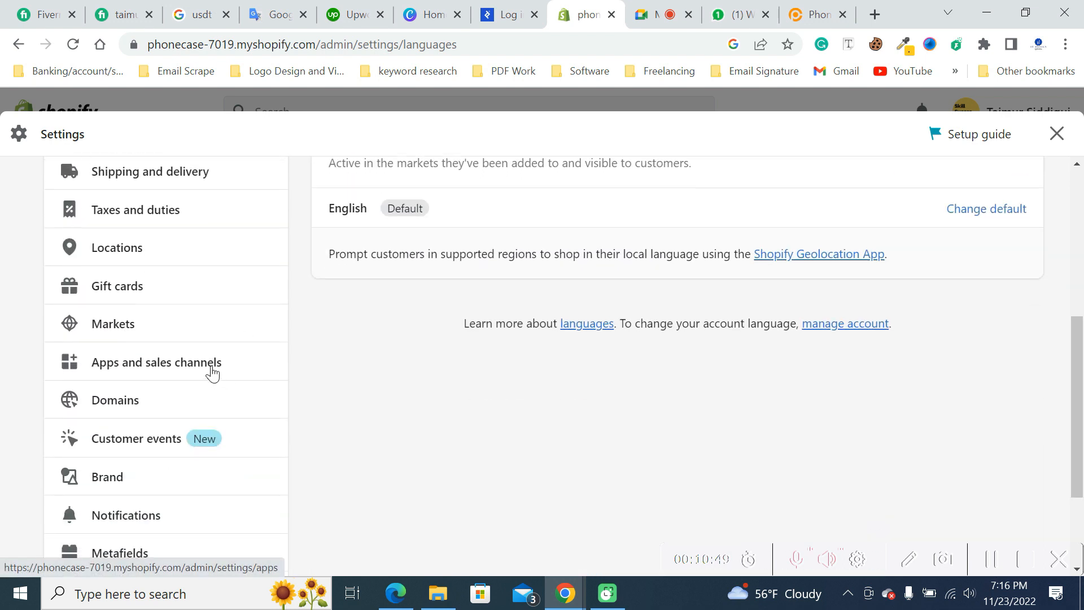
click(101, 524)
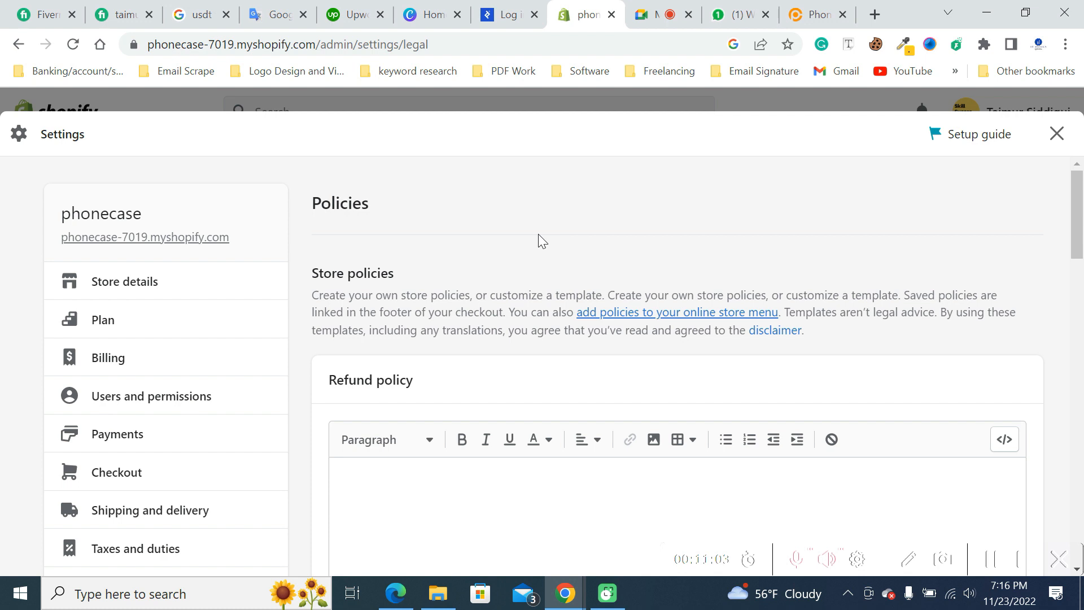
scroll(536, 234, down, 1)
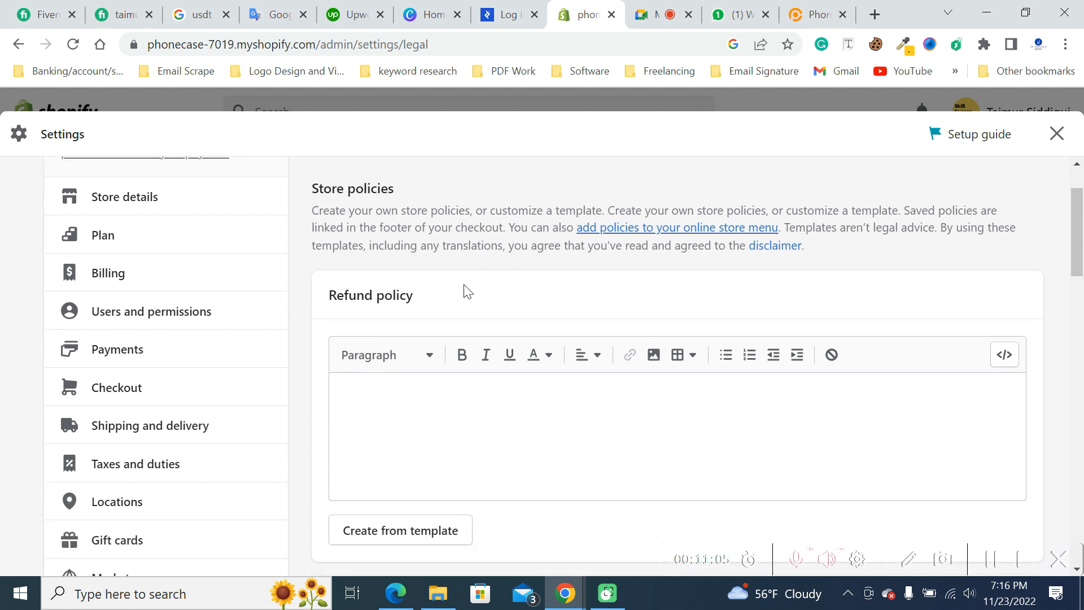
drag(329, 295, 424, 305)
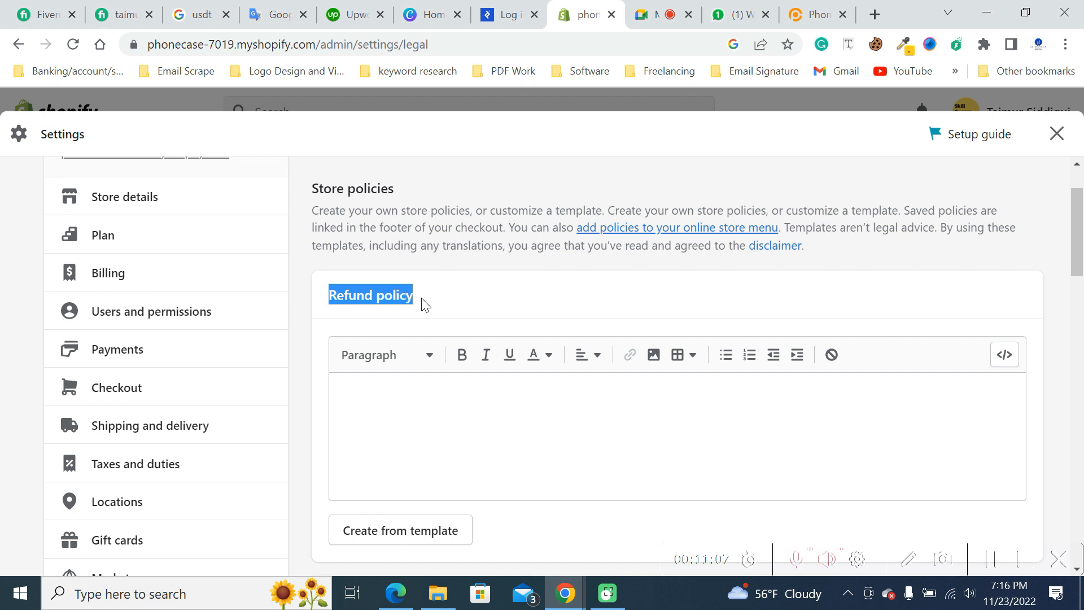
click(414, 404)
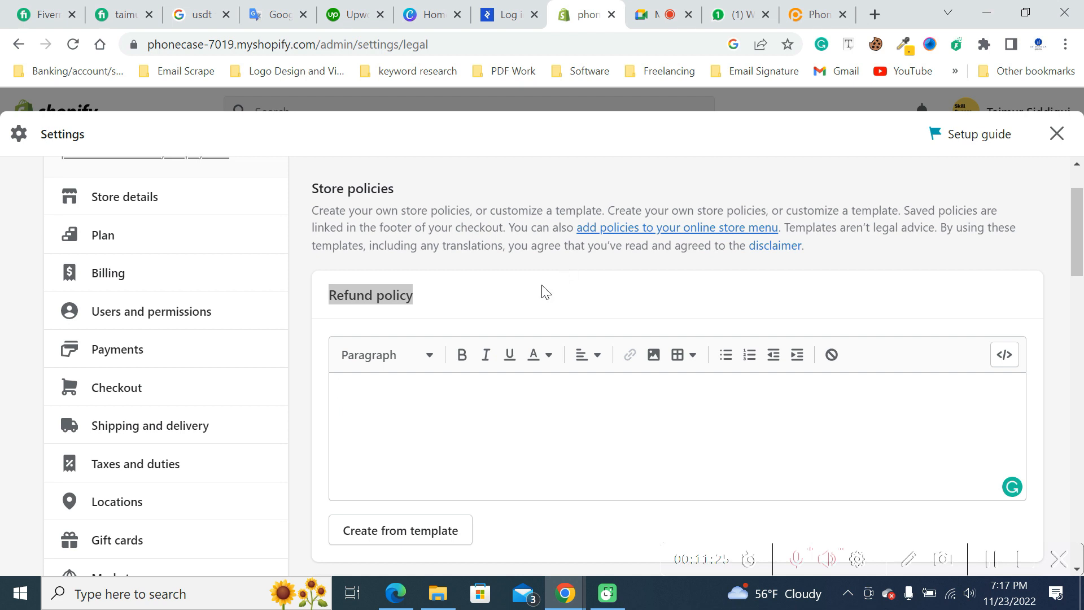
- Go through the Privacy policy and Terms of service sections on the Policies page, comparing them with the Refund policy section
scroll(545, 292, down, 6)
drag(329, 260, 433, 269)
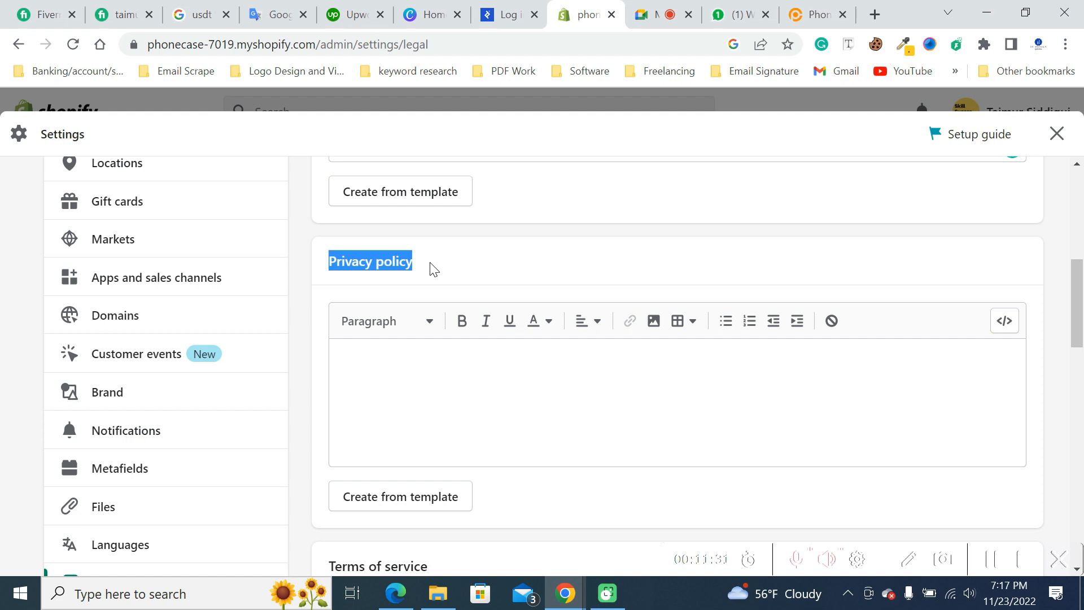
click(433, 269)
click(480, 371)
scroll(727, 309, up, 6)
click(406, 390)
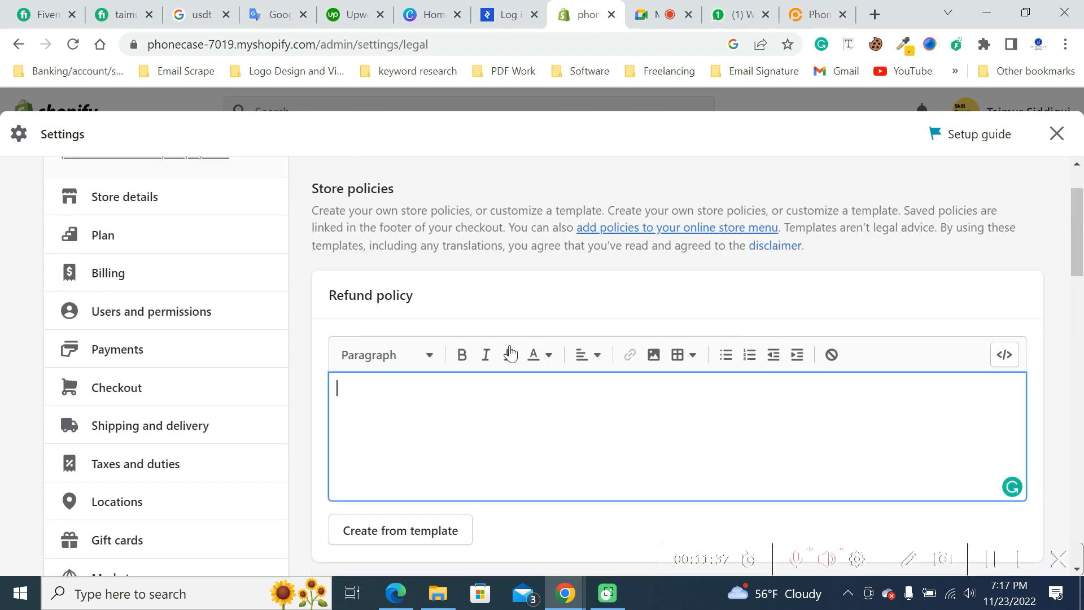
scroll(455, 387, down, 5)
scroll(676, 388, down, 3)
click(418, 311)
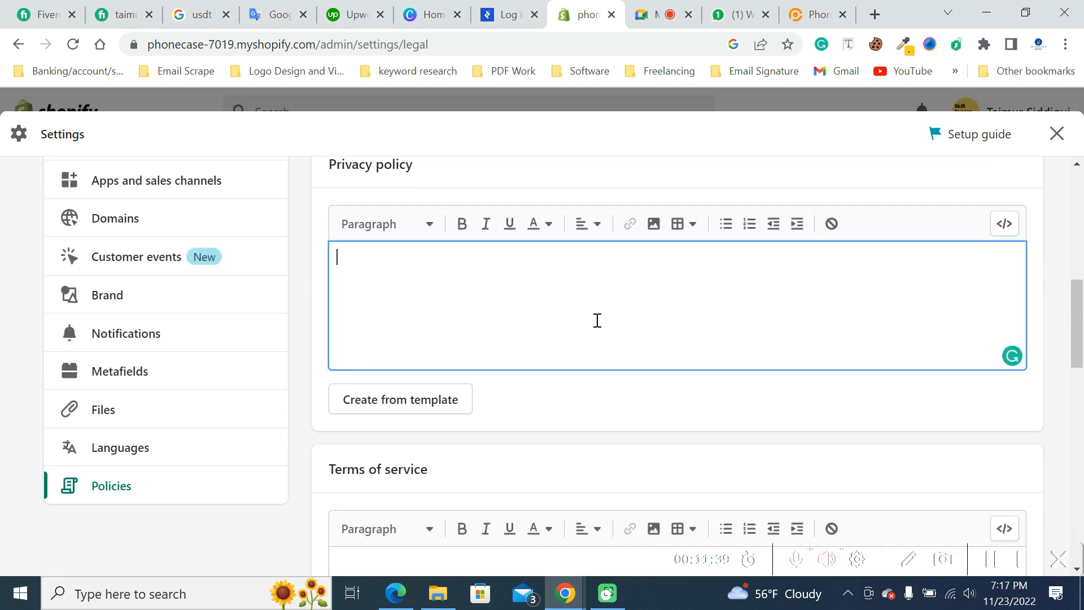
scroll(482, 306, down, 4)
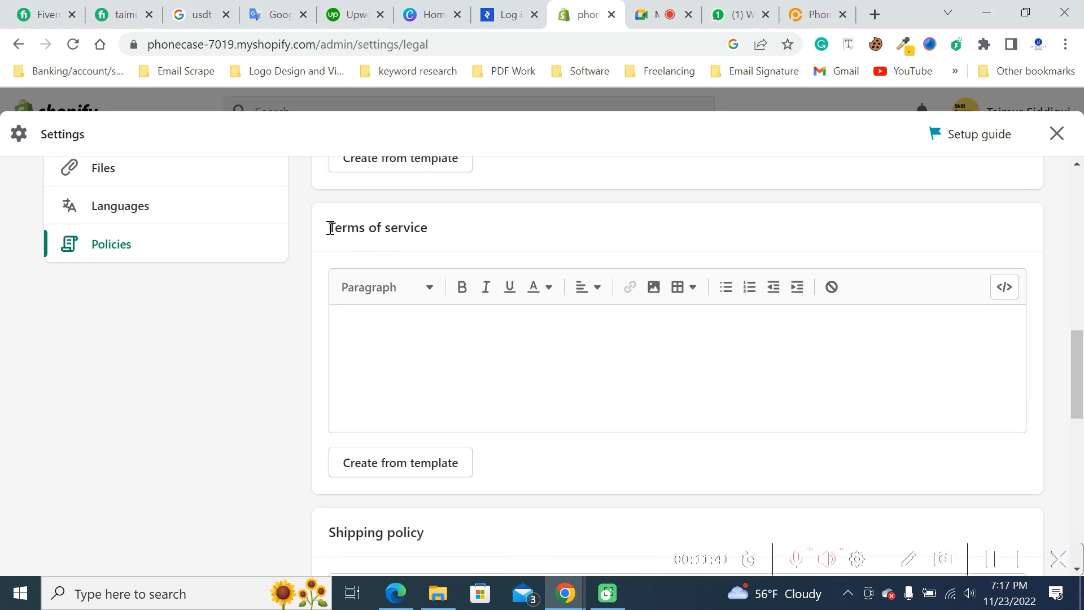
drag(329, 227, 465, 235)
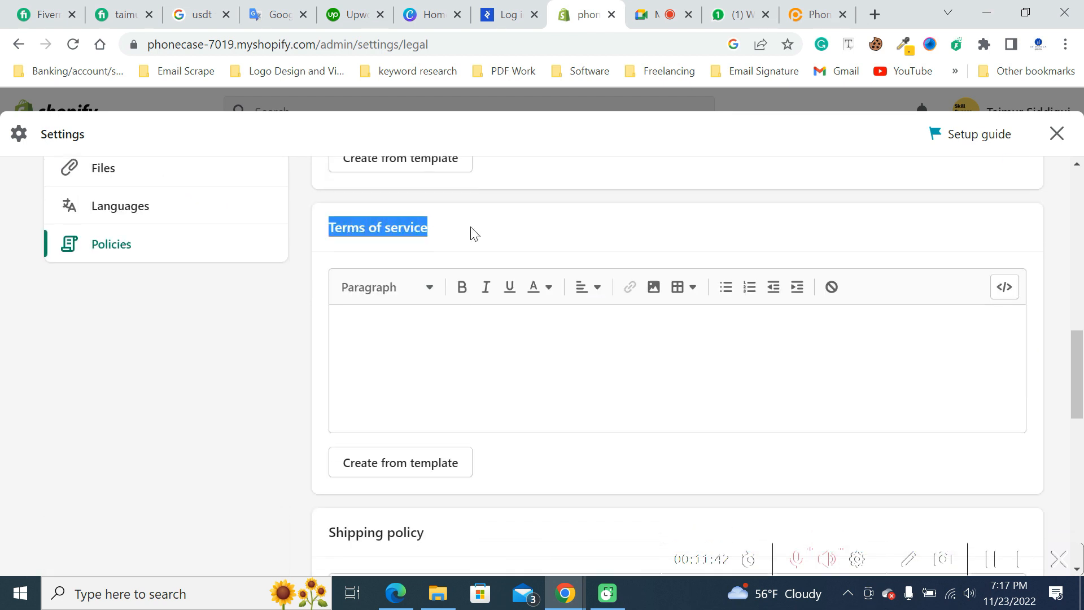
- Switch to the phonecase.pk storefront and examine the policy links in its footer
click(815, 16)
scroll(768, 342, down, 10)
scroll(768, 342, down, 20)
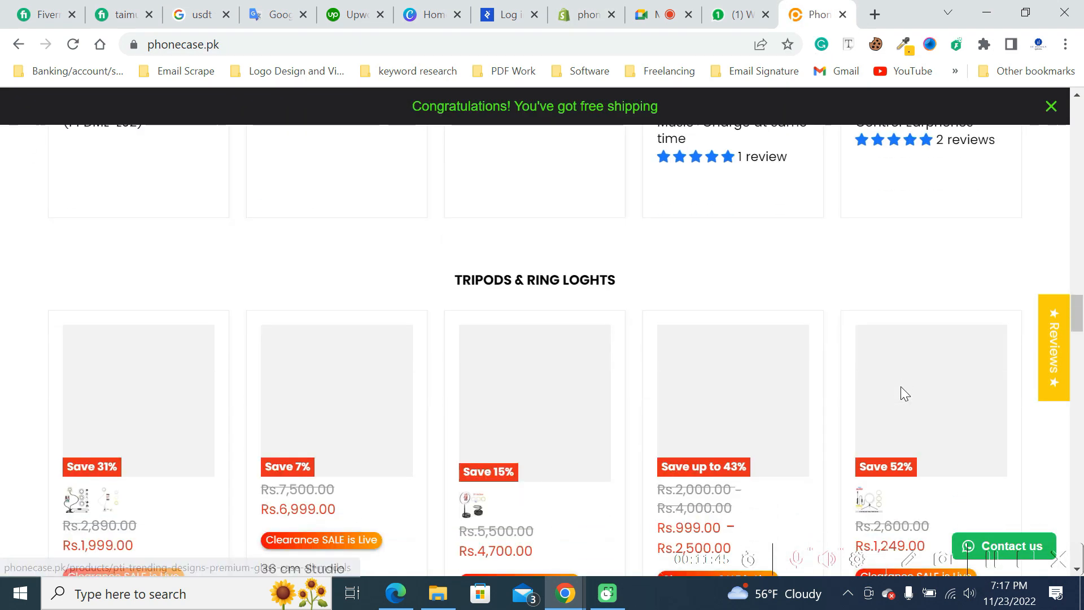
scroll(897, 400, down, 8)
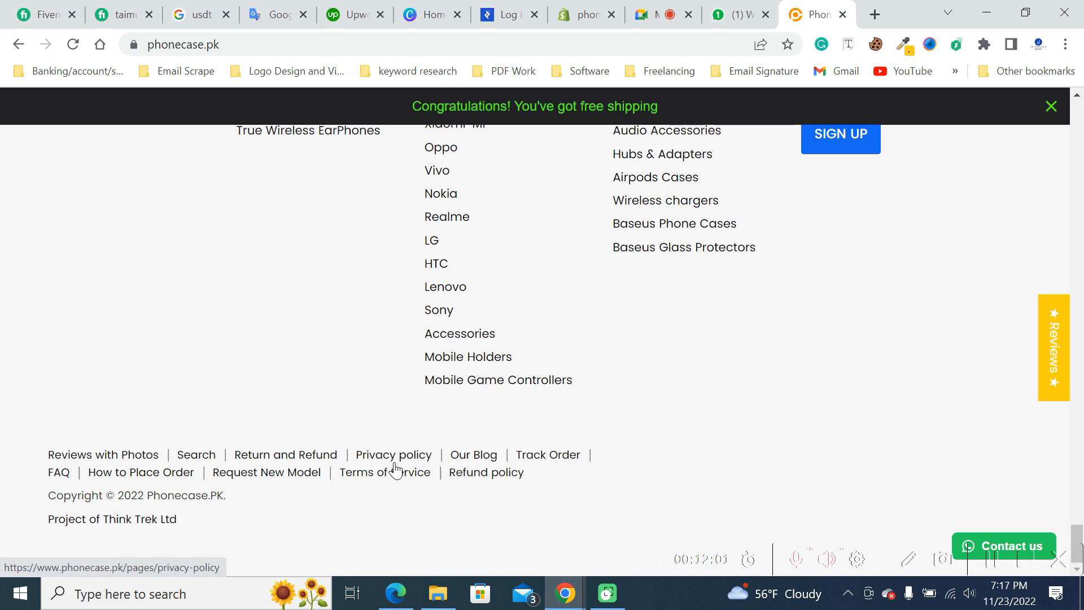
- Return to the Shopify Policies settings and look at the Shipping policy and Contact information sections
click(587, 14)
scroll(431, 333, down, 5)
scroll(430, 349, down, 2)
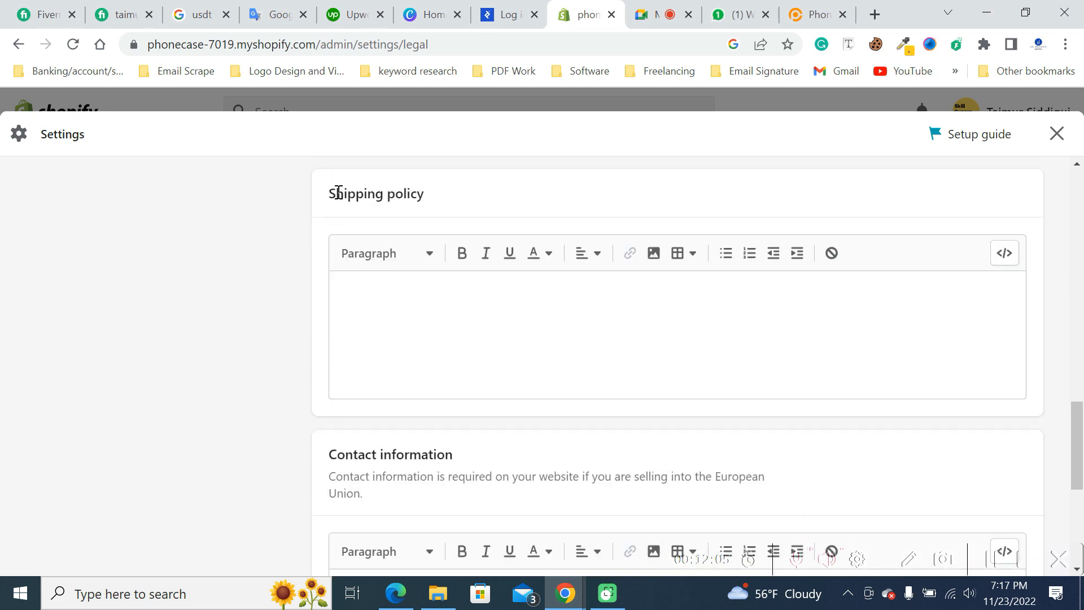
drag(329, 192, 449, 207)
click(548, 206)
click(508, 330)
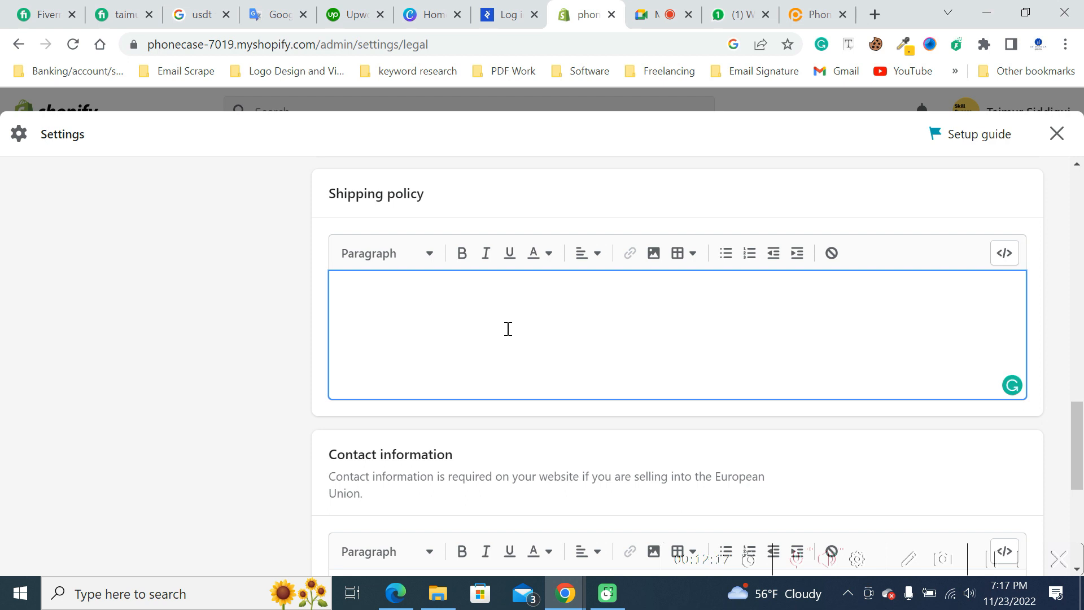
scroll(508, 329, down, 5)
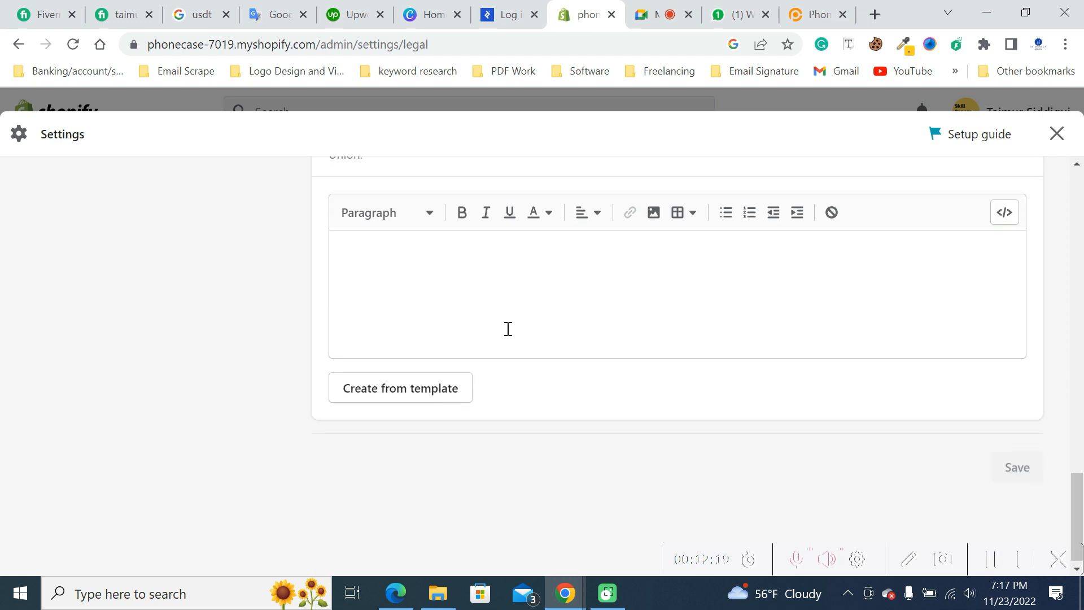
scroll(507, 329, up, 3)
click(426, 434)
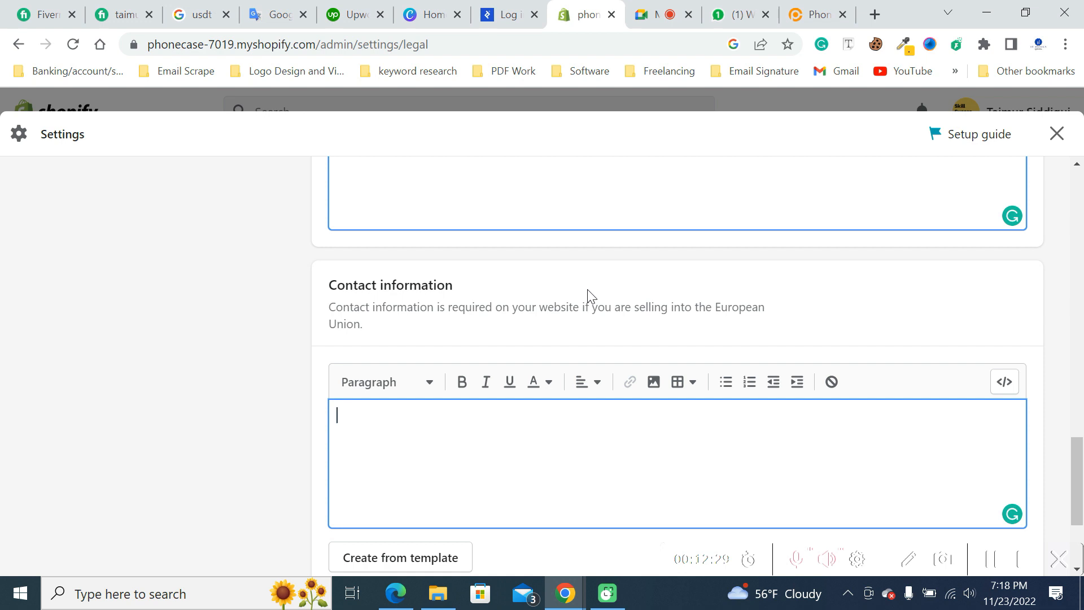
- Look over the whole Policies page once more, from Refund policy to Contact information, along with the list of settings sections
scroll(571, 341, down, 3)
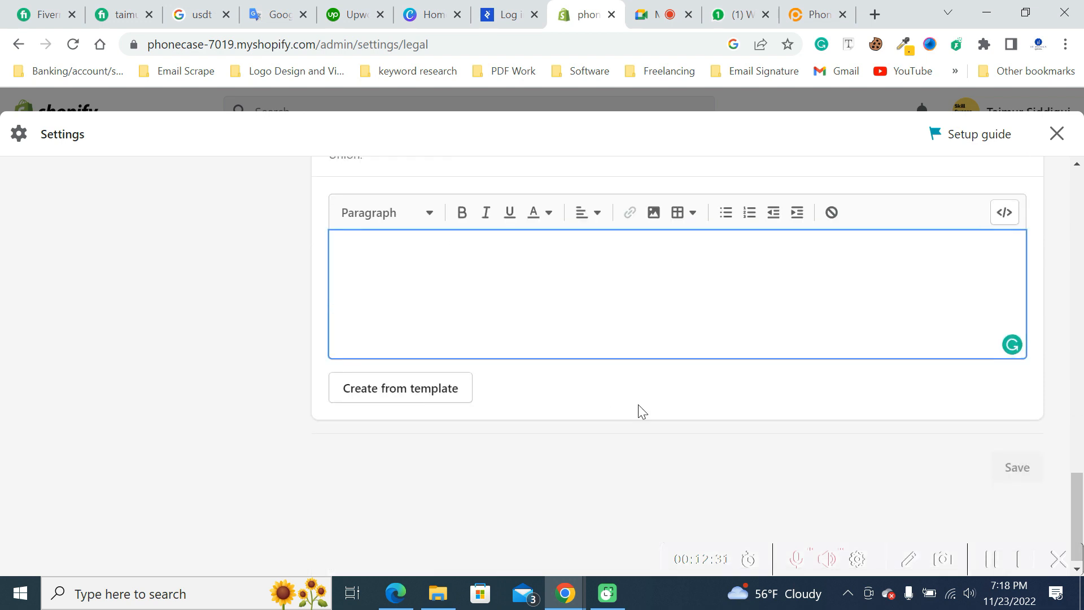
scroll(642, 411, up, 20)
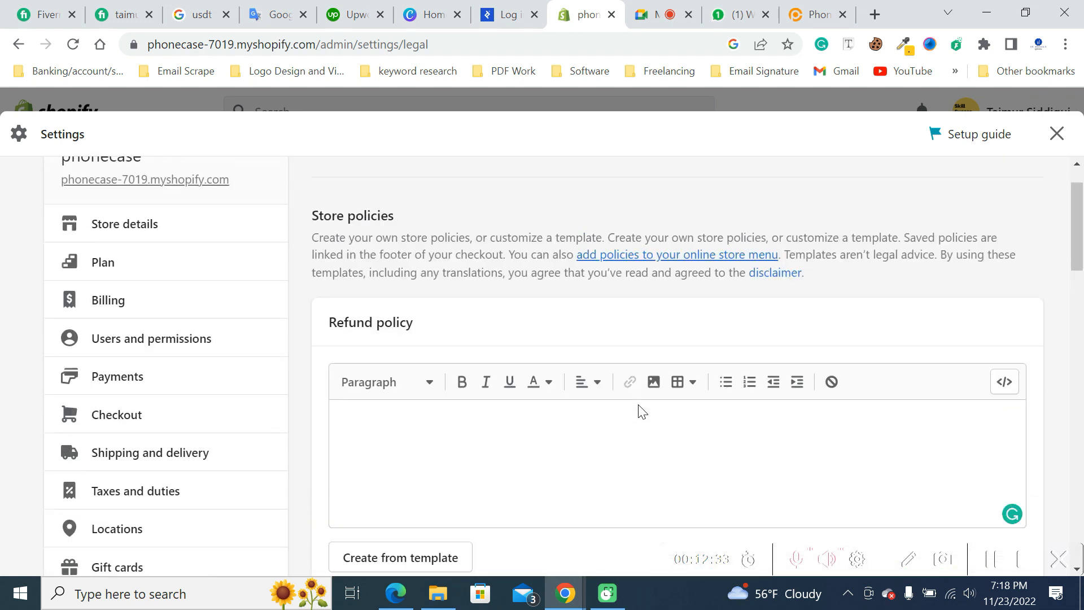
scroll(1045, 333, down, 20)
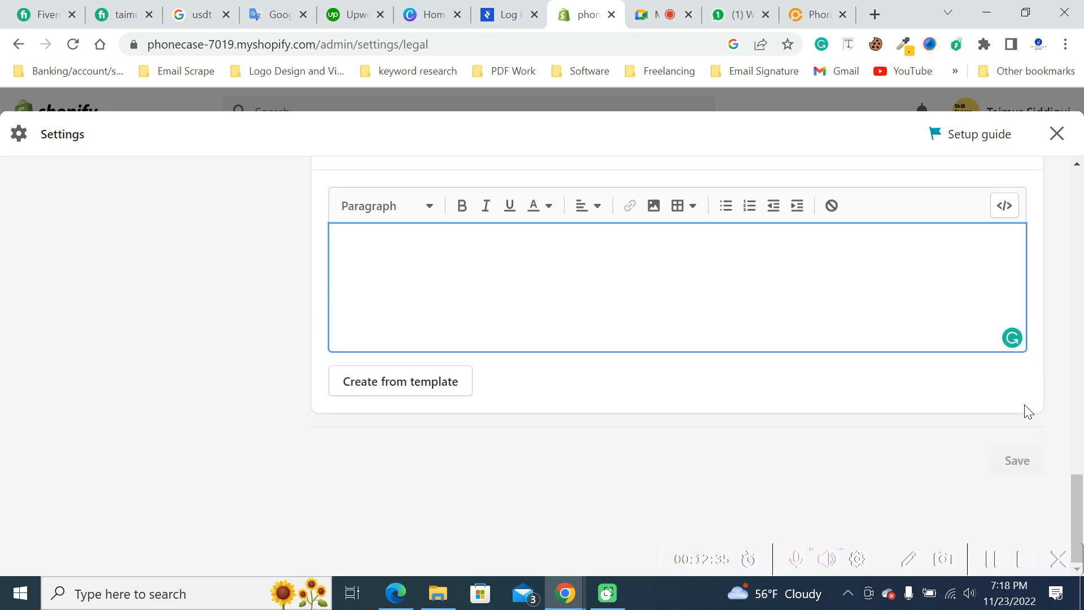
scroll(1021, 406, up, 20)
scroll(104, 418, down, 8)
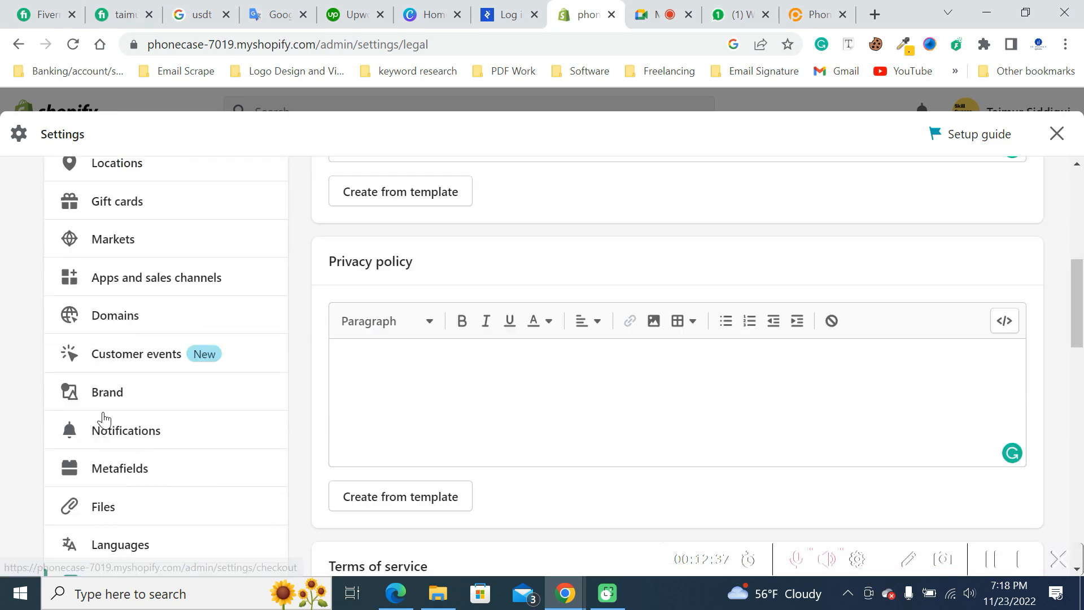
scroll(103, 418, down, 7)
scroll(102, 416, up, 5)
scroll(174, 375, down, 1)
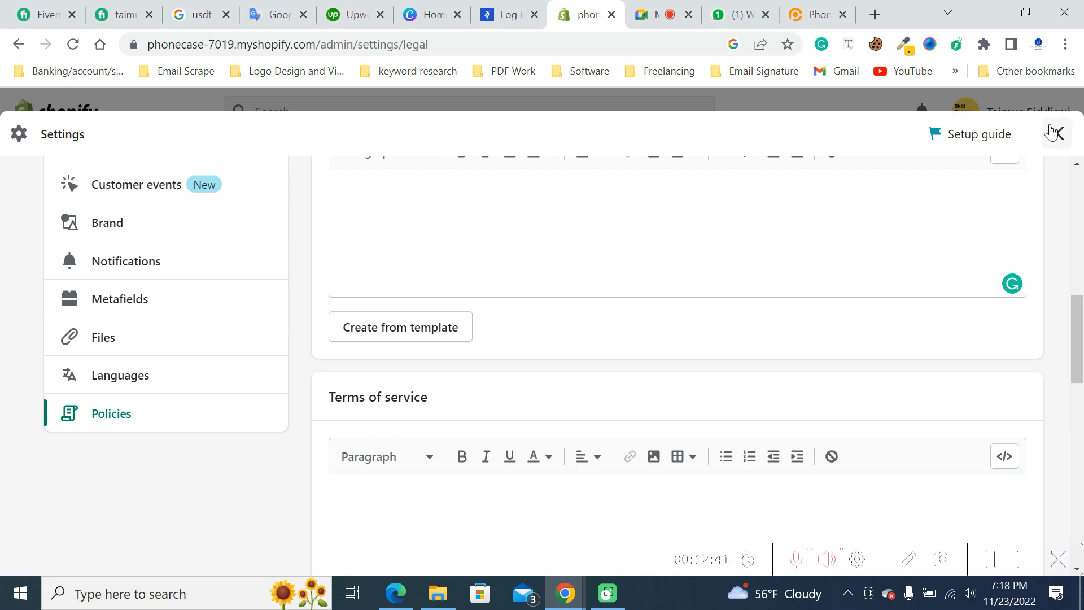
scroll(186, 379, up, 10)
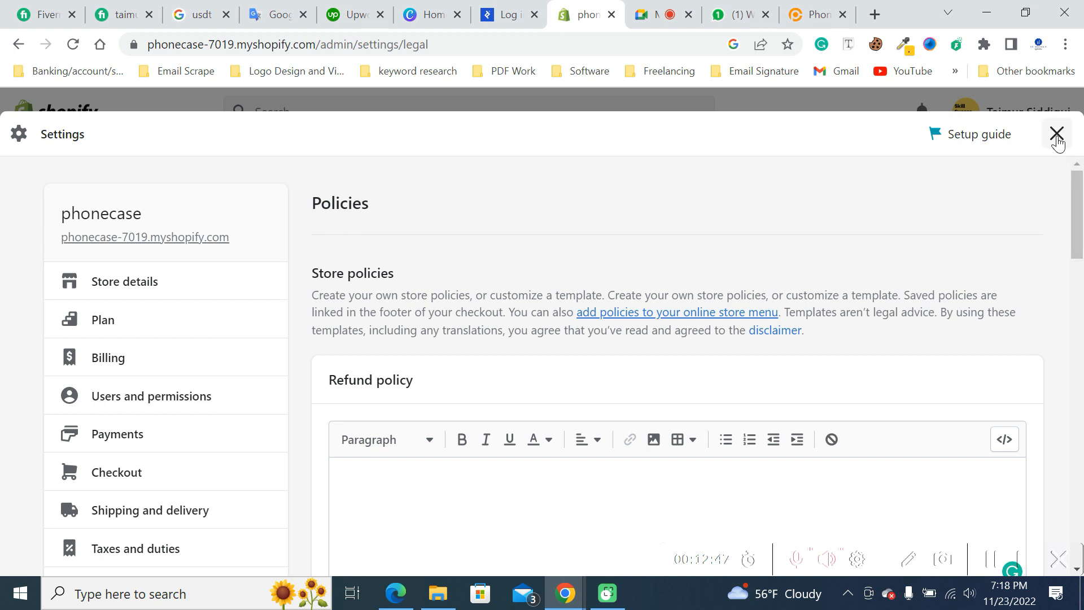
scroll(141, 532, down, 3)
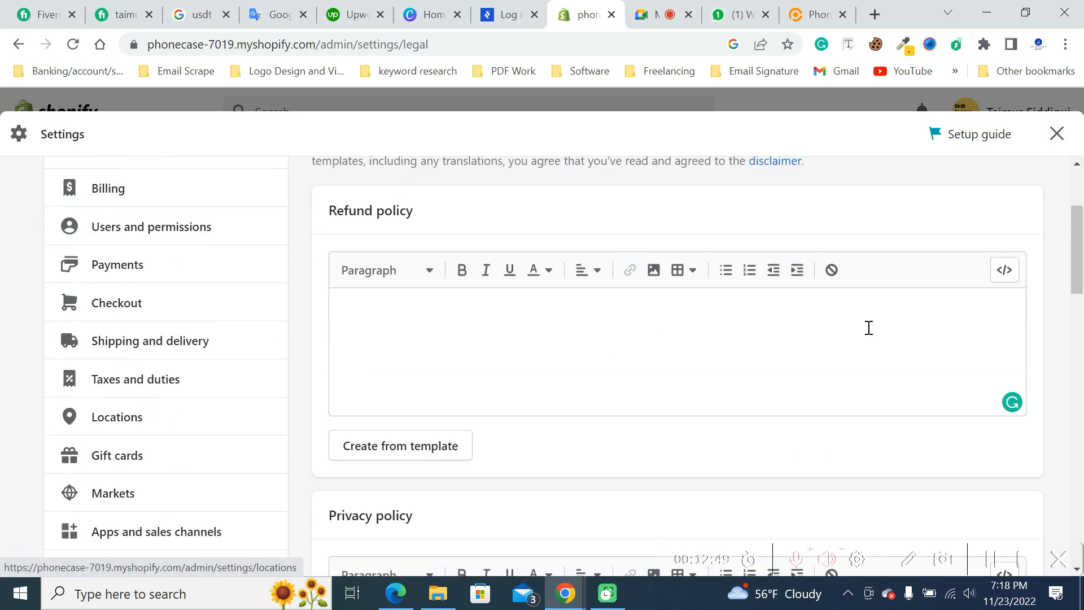
- Close the settings and review the Setup guide tasks on the admin Home page
click(1056, 134)
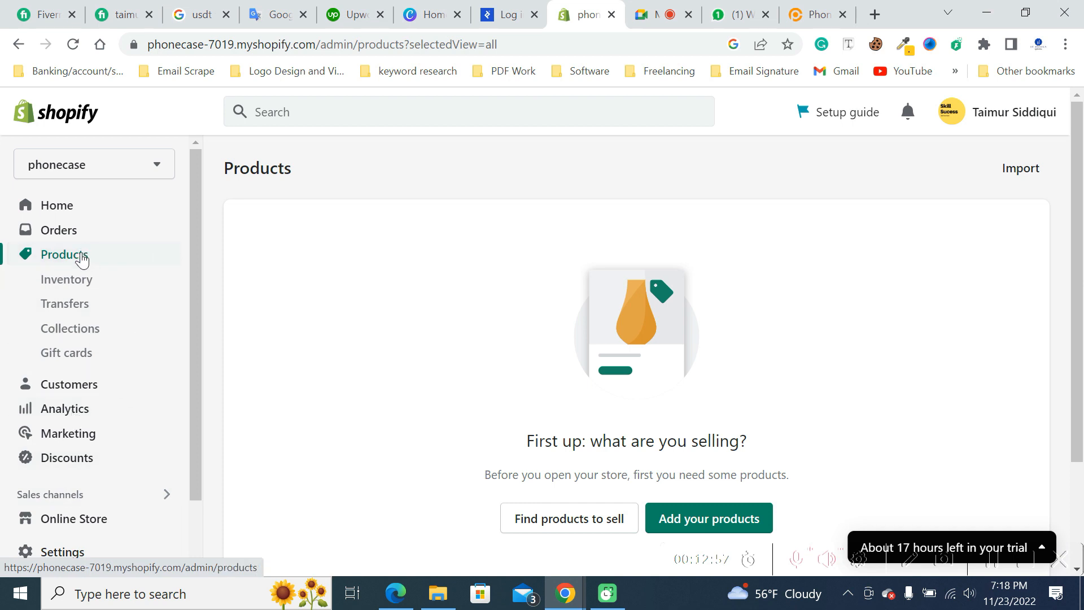
click(64, 207)
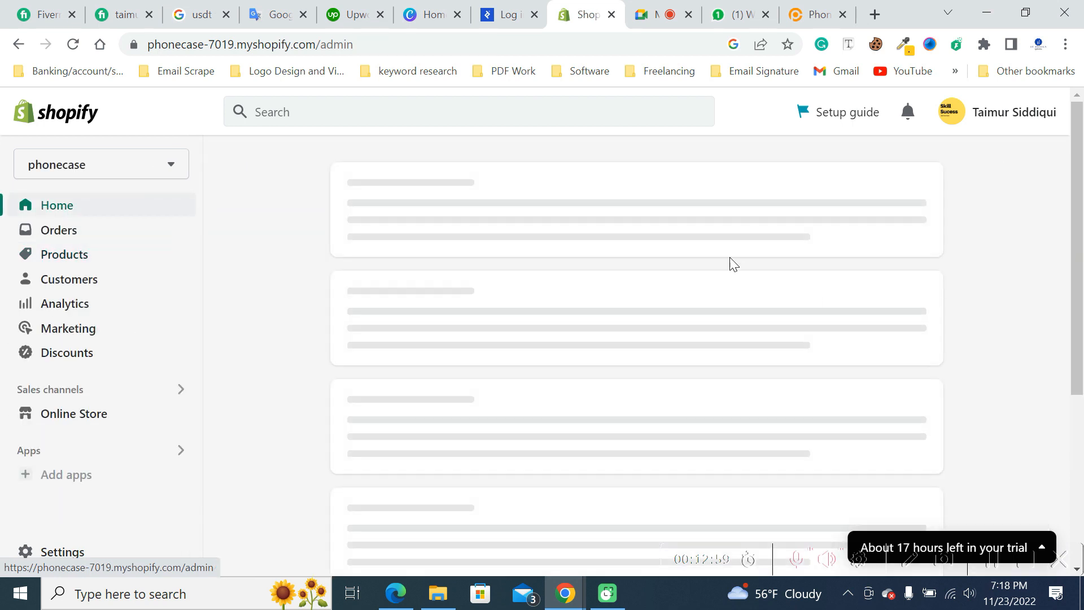
scroll(709, 254, down, 2)
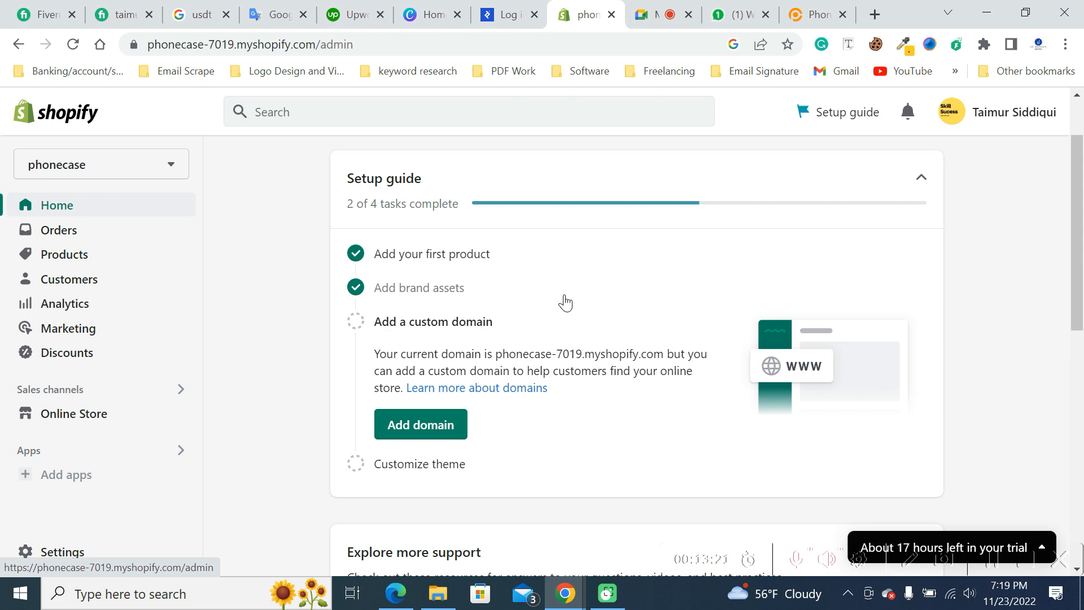
- Open the store's Domains settings and look over the options to buy or connect a domain
click(61, 552)
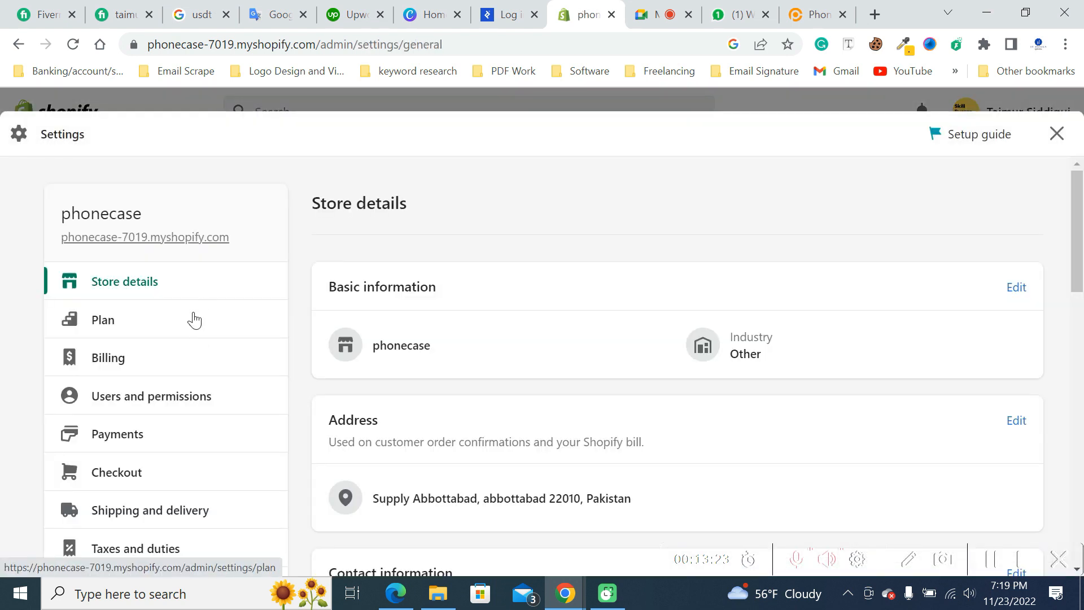
scroll(119, 514, down, 3)
scroll(127, 508, down, 2)
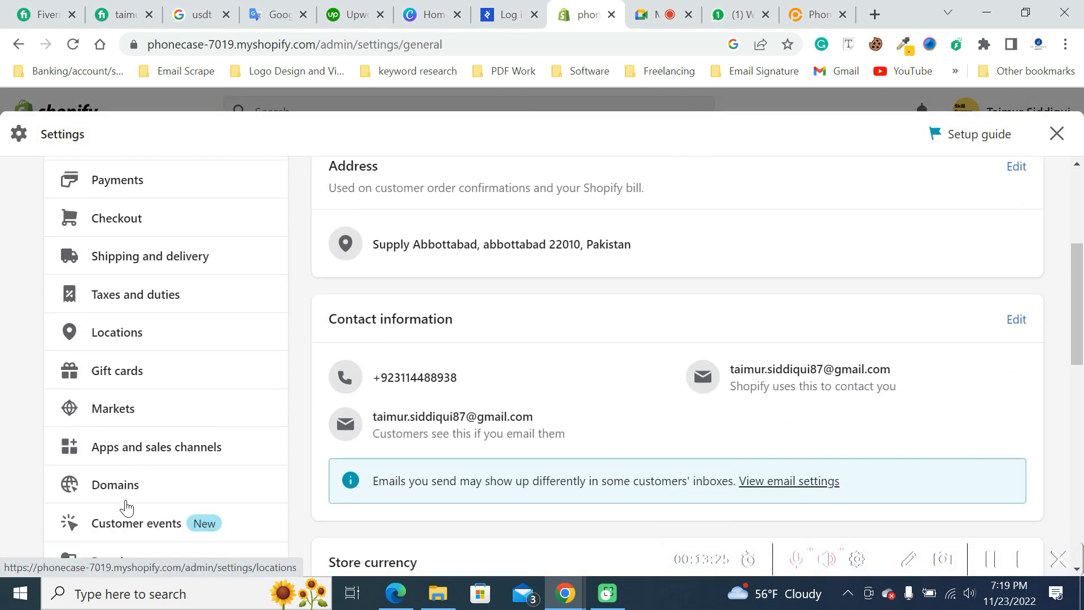
click(127, 498)
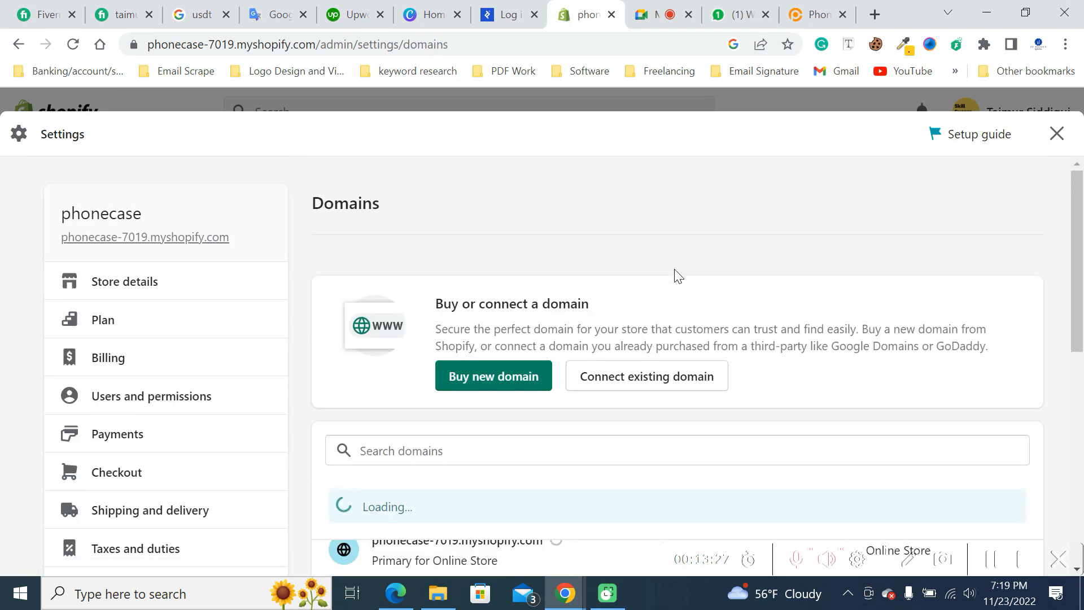
scroll(700, 339, down, 2)
- Start connecting an existing domain and submit itdesign.pk as the domain name
click(701, 298)
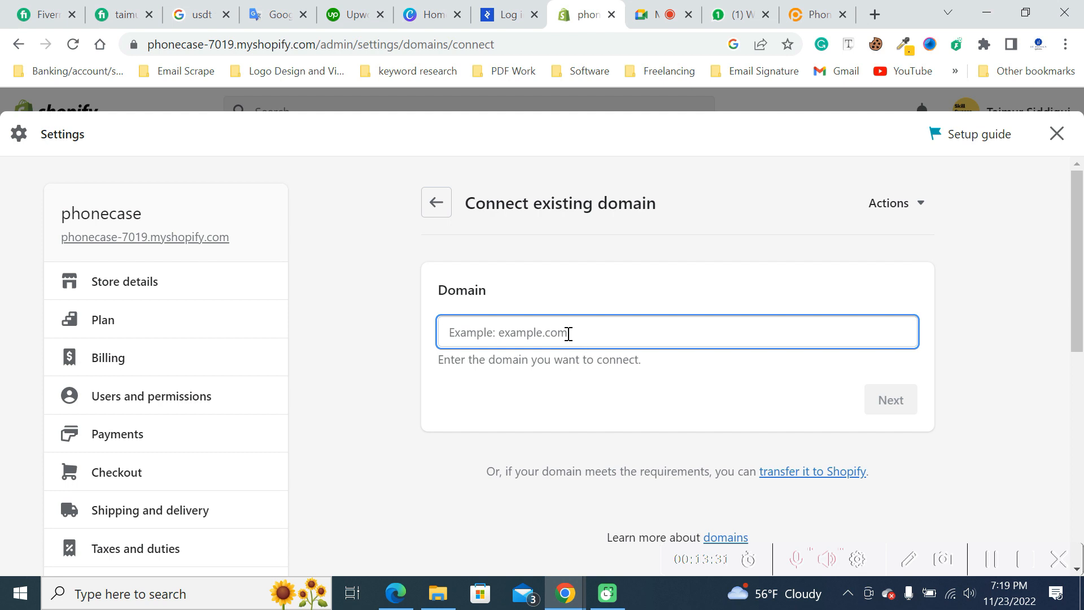
text(it)
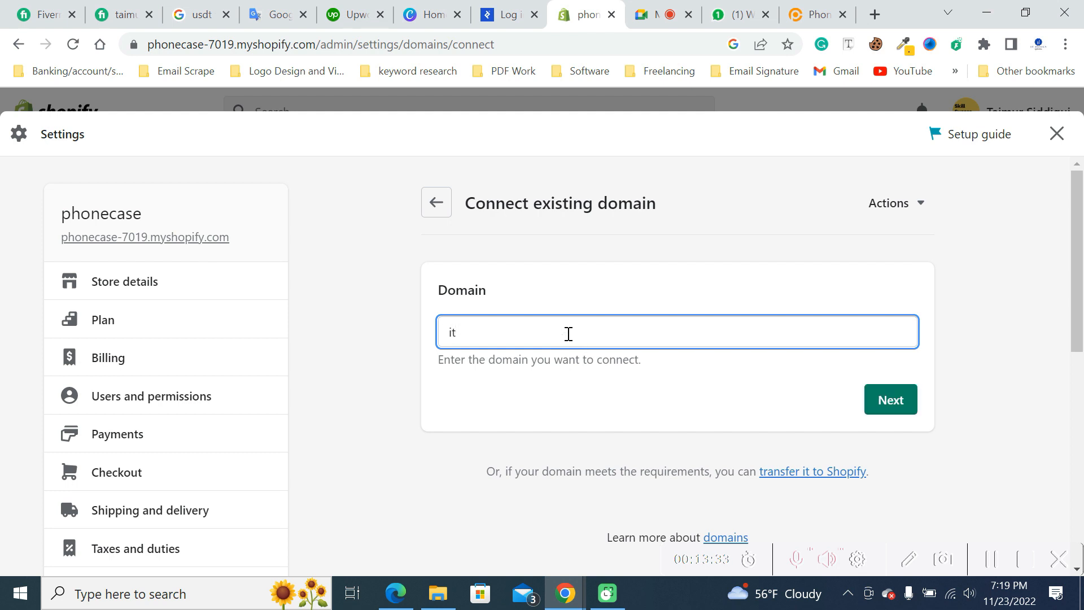
text(design.pk)
click(879, 406)
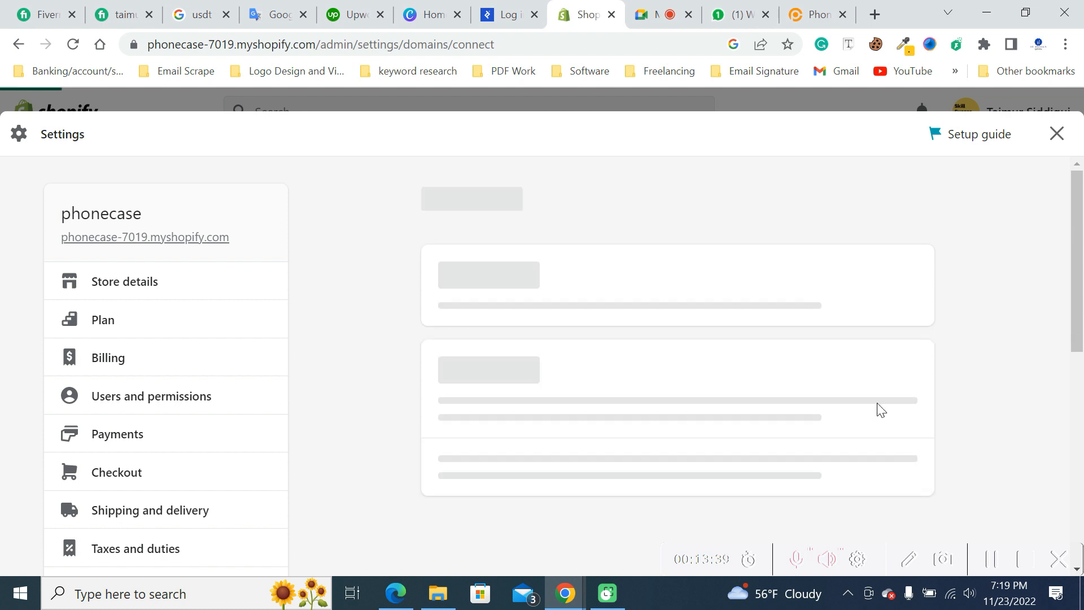
- Verify the connection of itdesign.pk and review its A record and CNAME details
scroll(728, 294, down, 2)
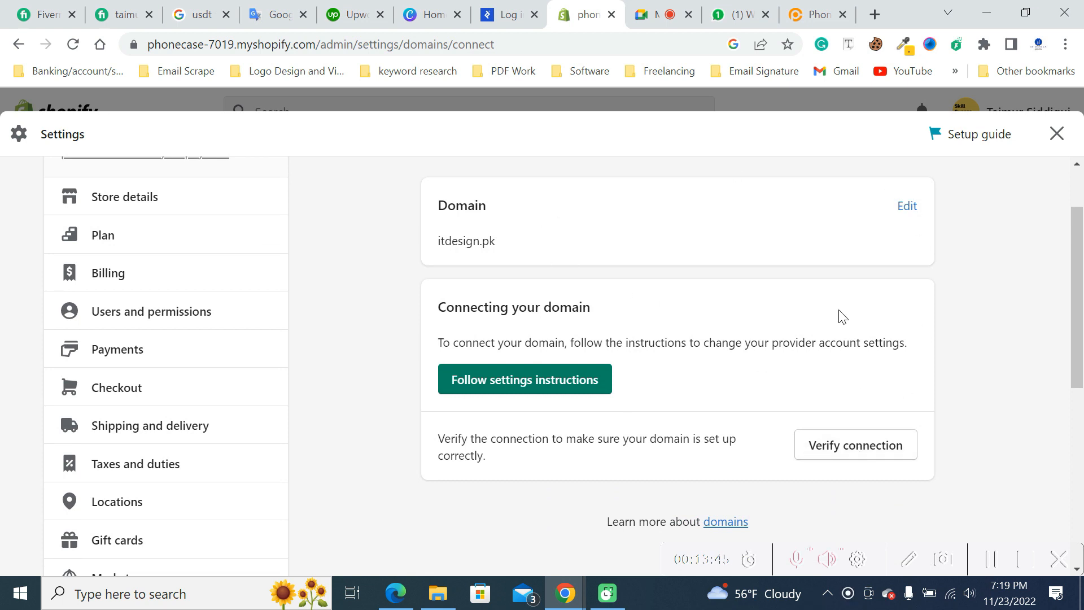
click(839, 449)
scroll(641, 292, down, 1)
scroll(642, 292, up, 1)
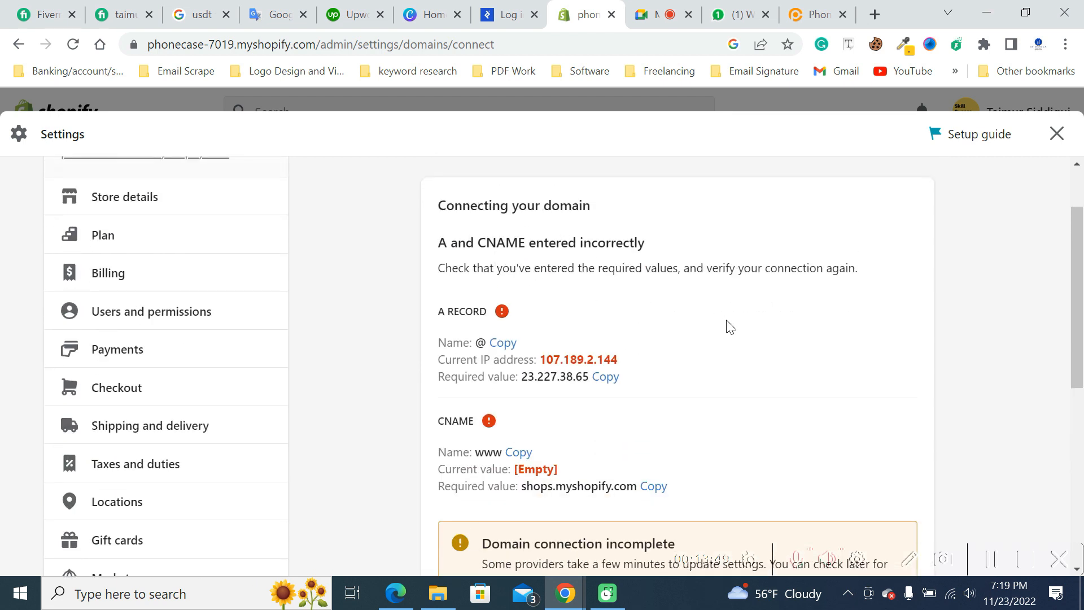
- Look over the remaining A record and CNAME connection details and return to the Domains overview
scroll(628, 321, down, 4)
scroll(423, 291, up, 4)
scroll(320, 395, down, 2)
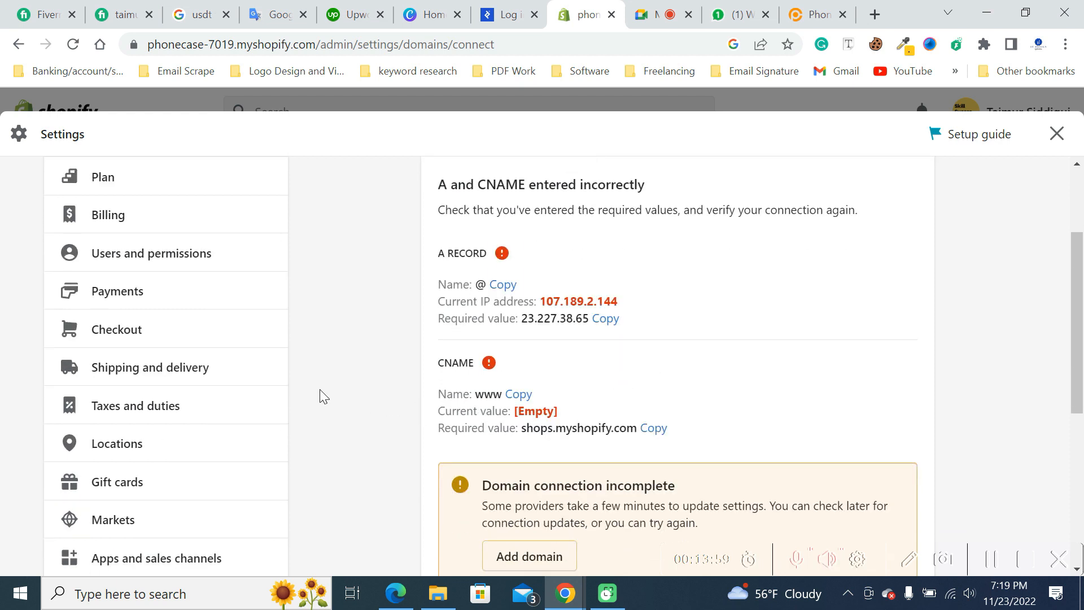
scroll(185, 463, down, 2)
scroll(169, 454, down, 2)
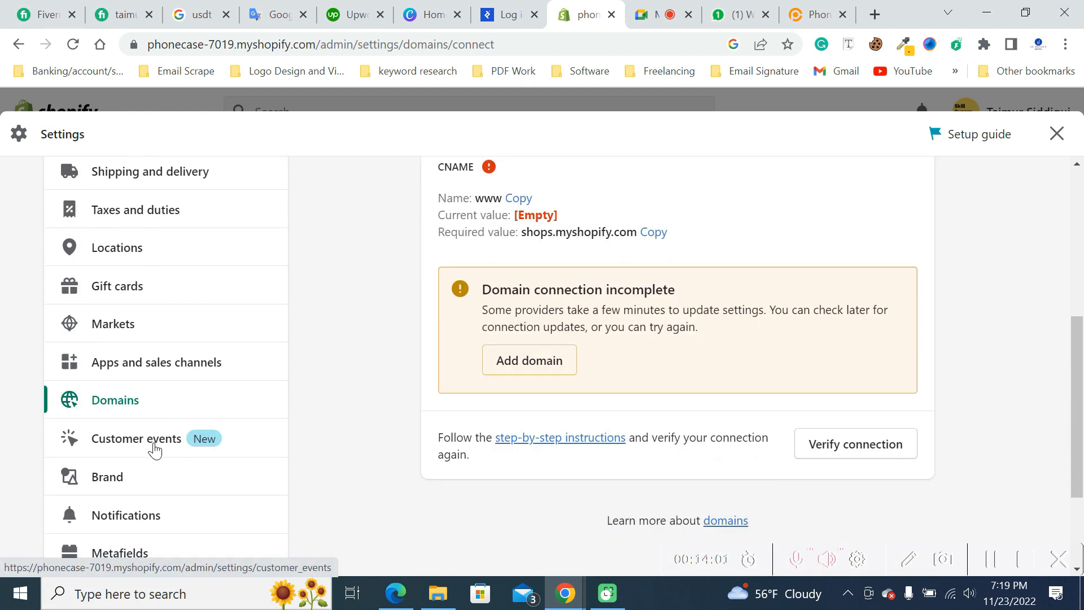
scroll(464, 394, up, 6)
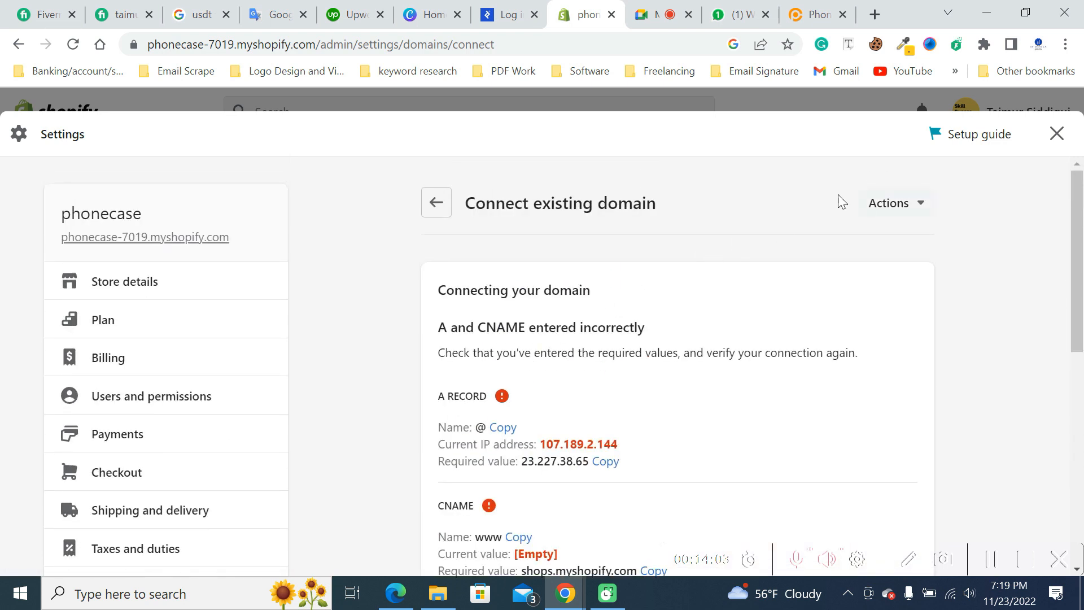
click(435, 202)
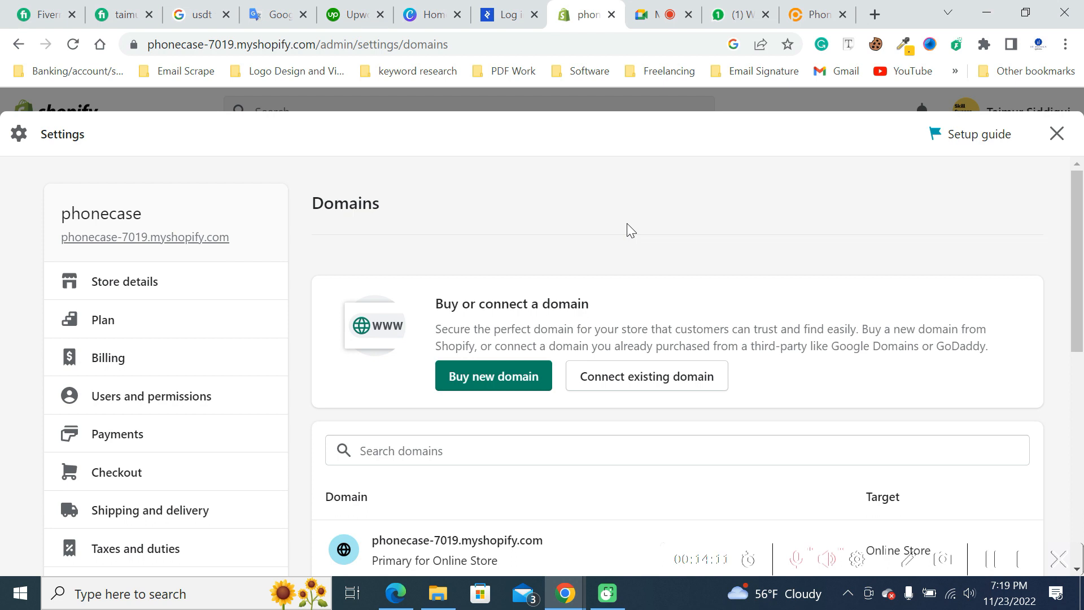
scroll(627, 222, down, 3)
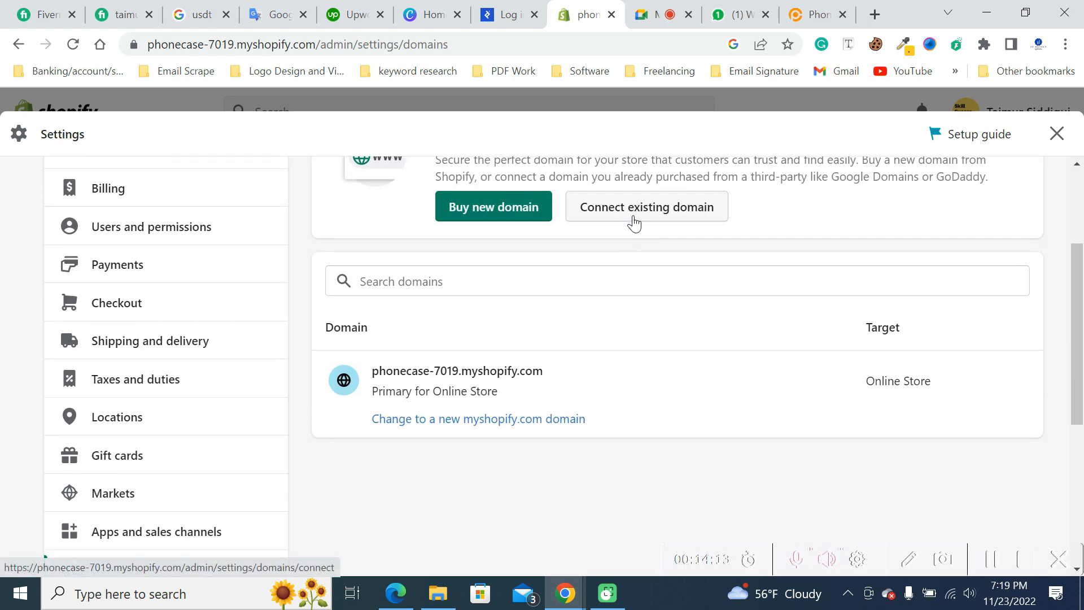
scroll(633, 312, up, 3)
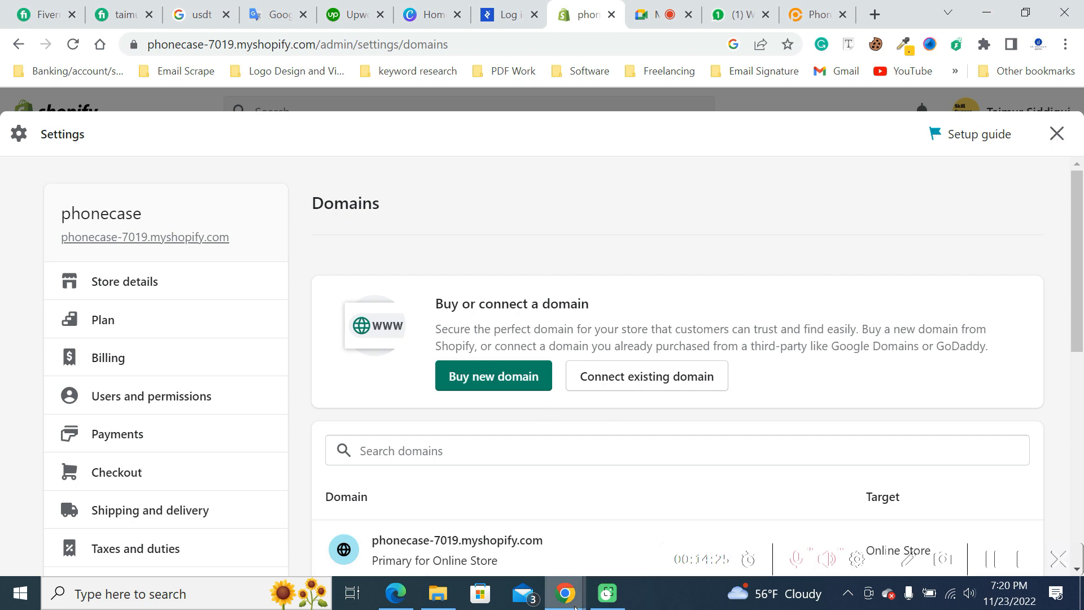
- Switch to the browser window with the PKNIC account and search Google for godaddy in a new tab
mouse_move(544, 573)
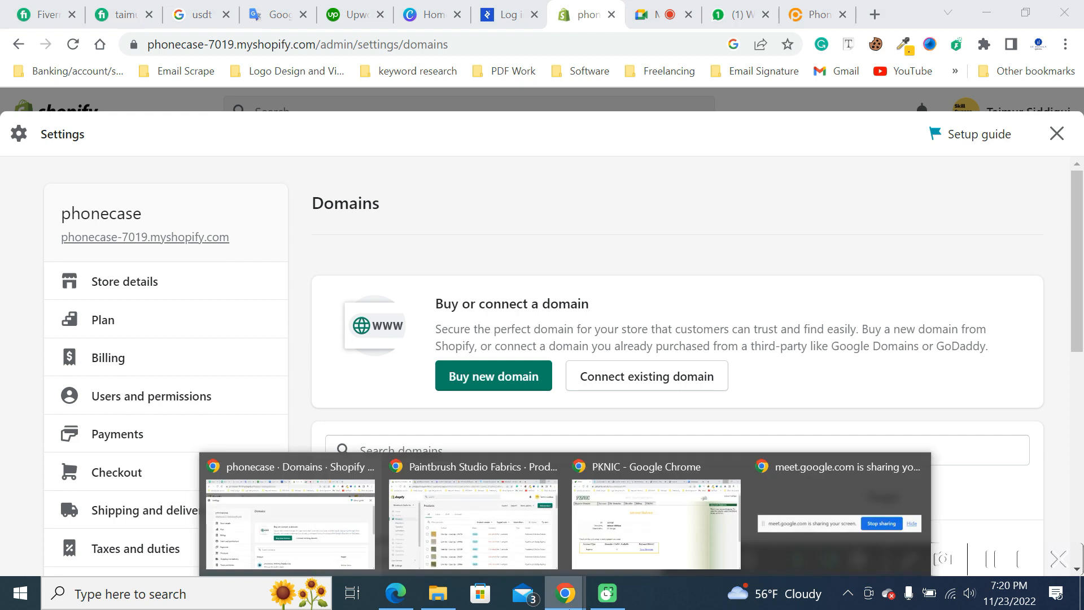
click(633, 546)
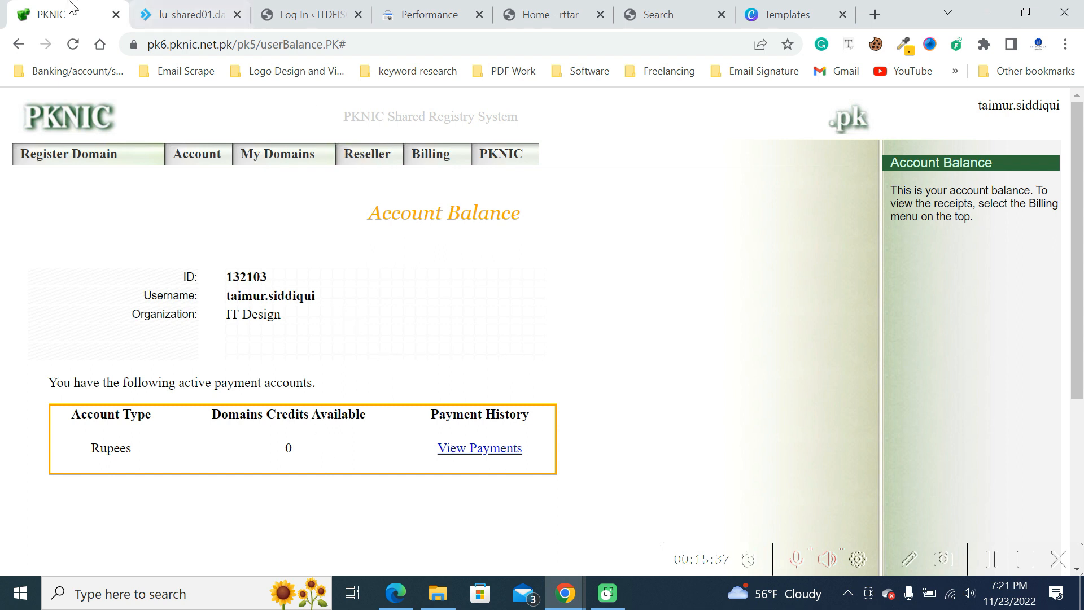
click(873, 15)
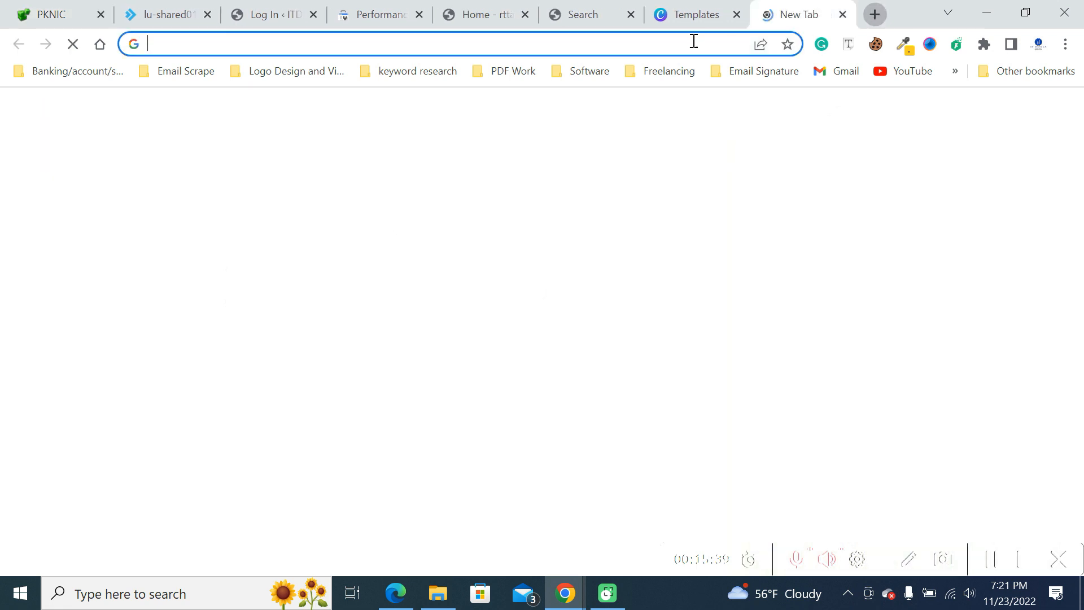
text(goog)
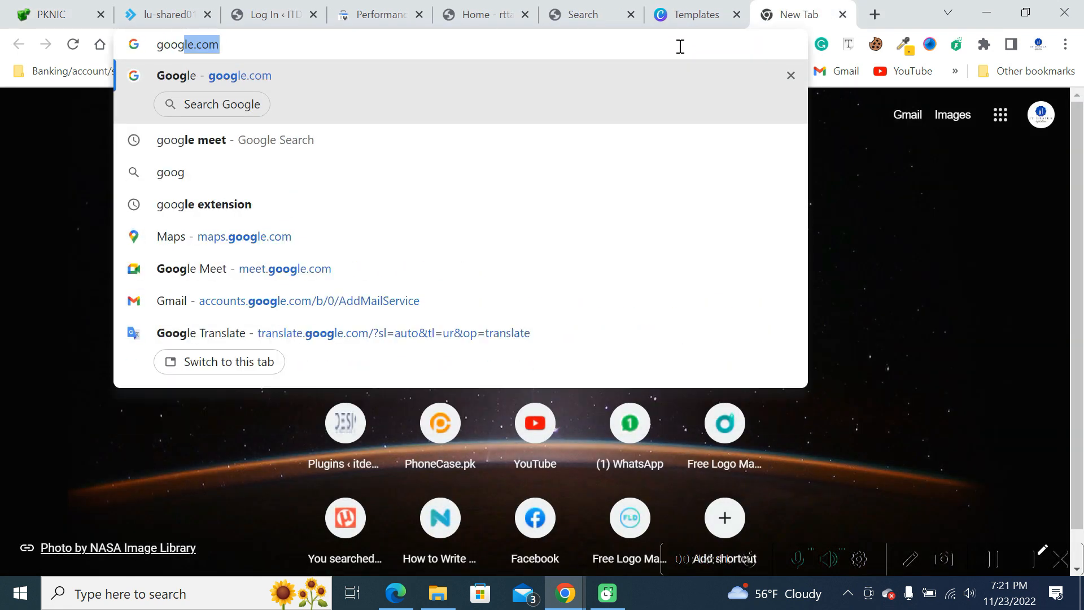
key(BackSpace)
key(BackSpace)
key(BackSpace)
key(BackSpace)
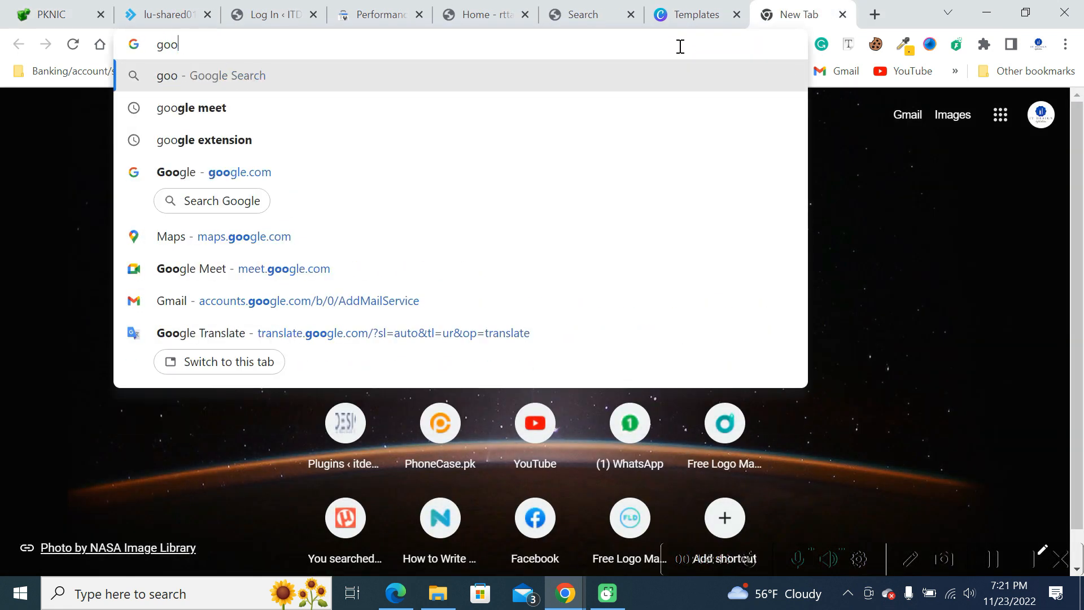
text(o)
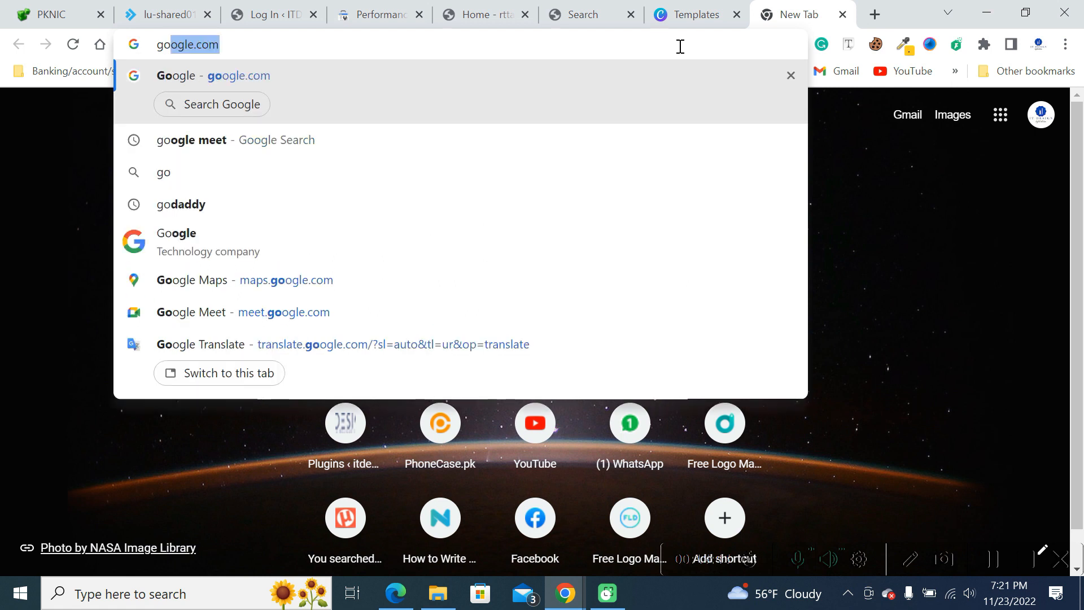
text(dada)
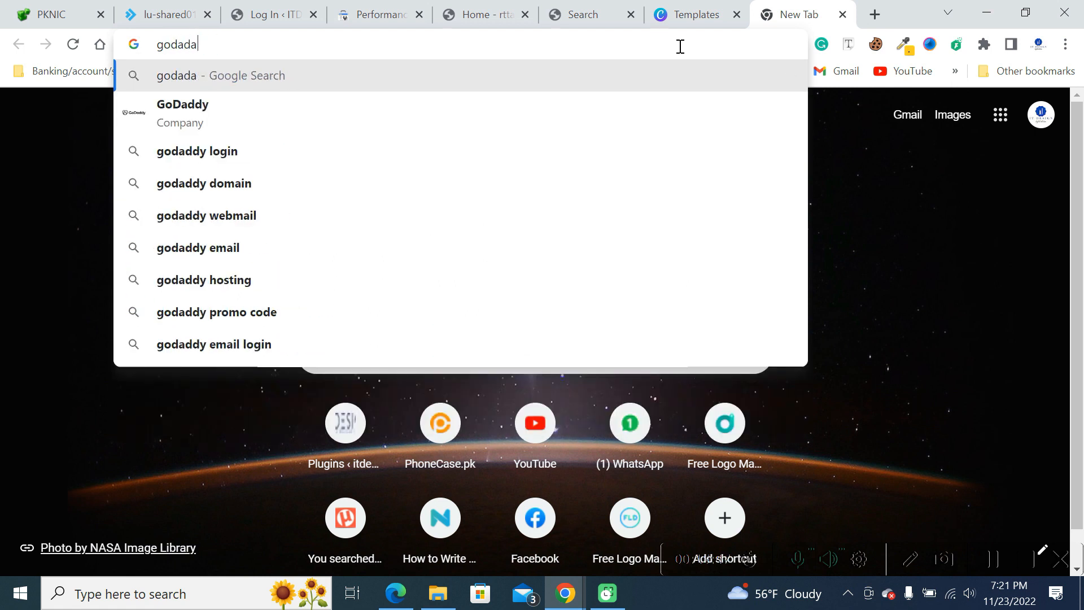
click(262, 110)
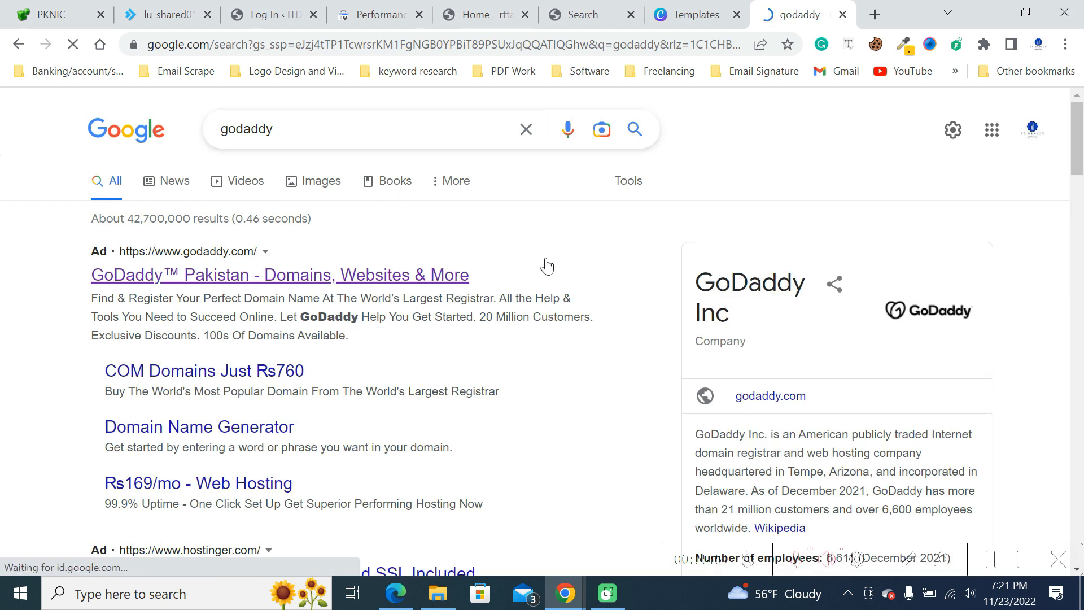
- Look through the search results and open the GoDaddy Pakistan domains and websites ad
scroll(536, 258, down, 1)
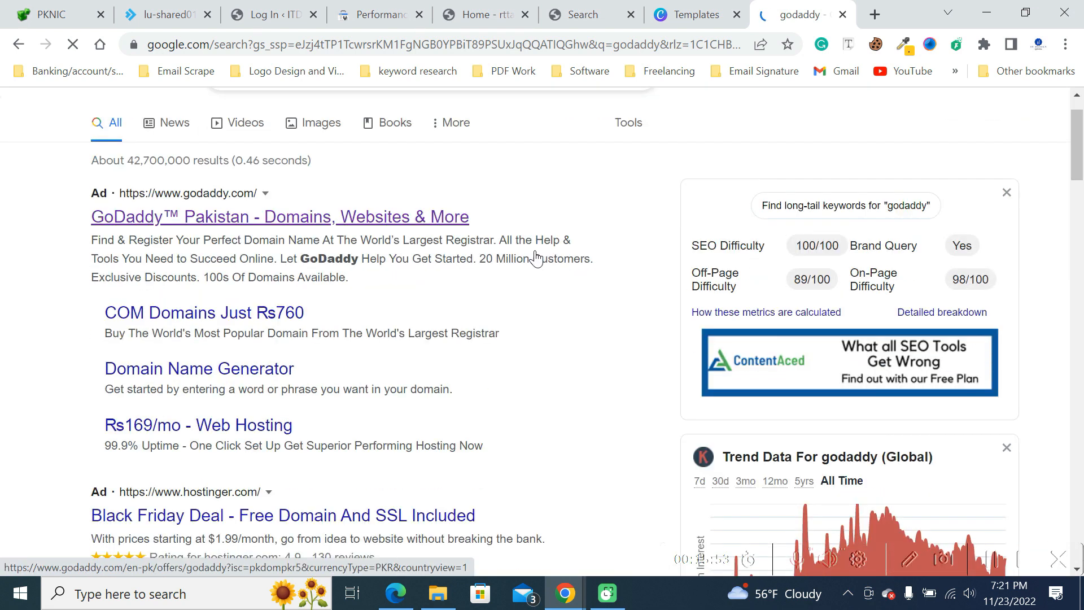
scroll(536, 258, down, 3)
scroll(536, 258, up, 5)
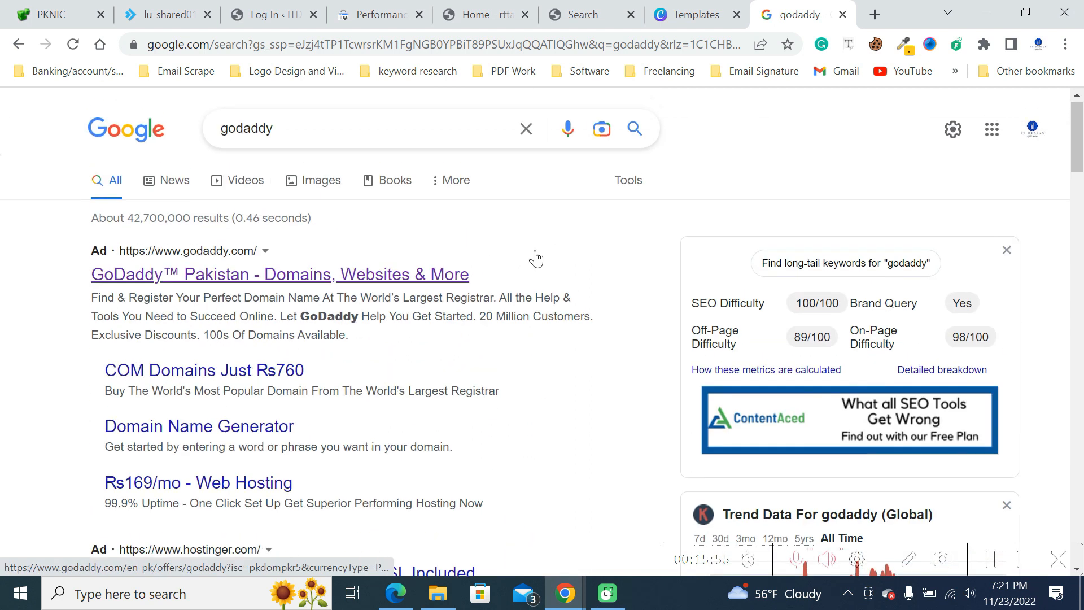
click(435, 274)
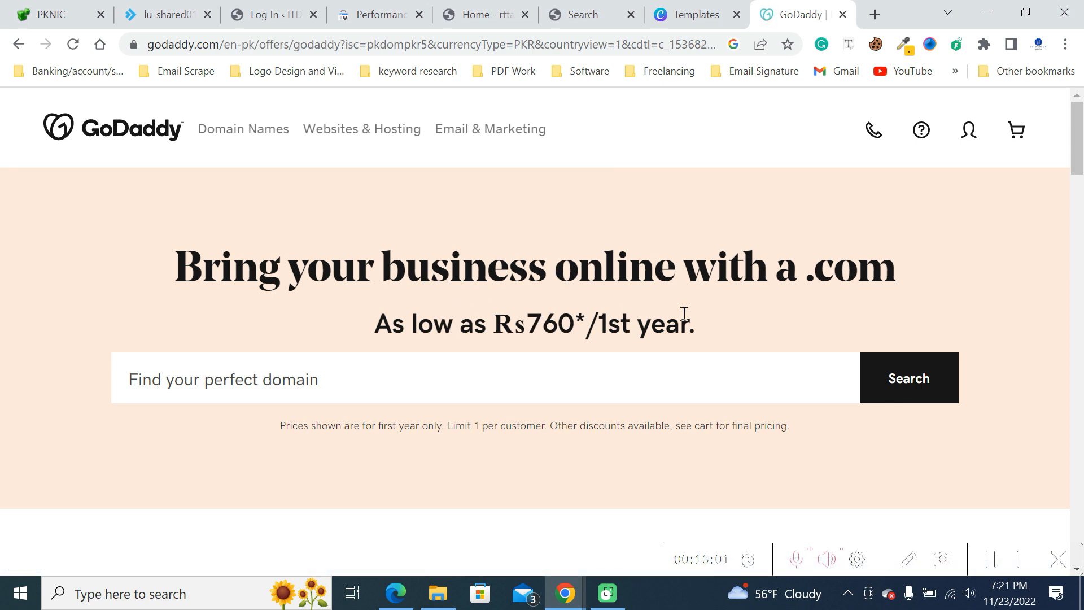
- Examine GoDaddy's domain search page and highlight the .com ending in its headline
scroll(709, 320, down, 3)
scroll(707, 319, down, 5)
scroll(703, 327, up, 8)
click(303, 389)
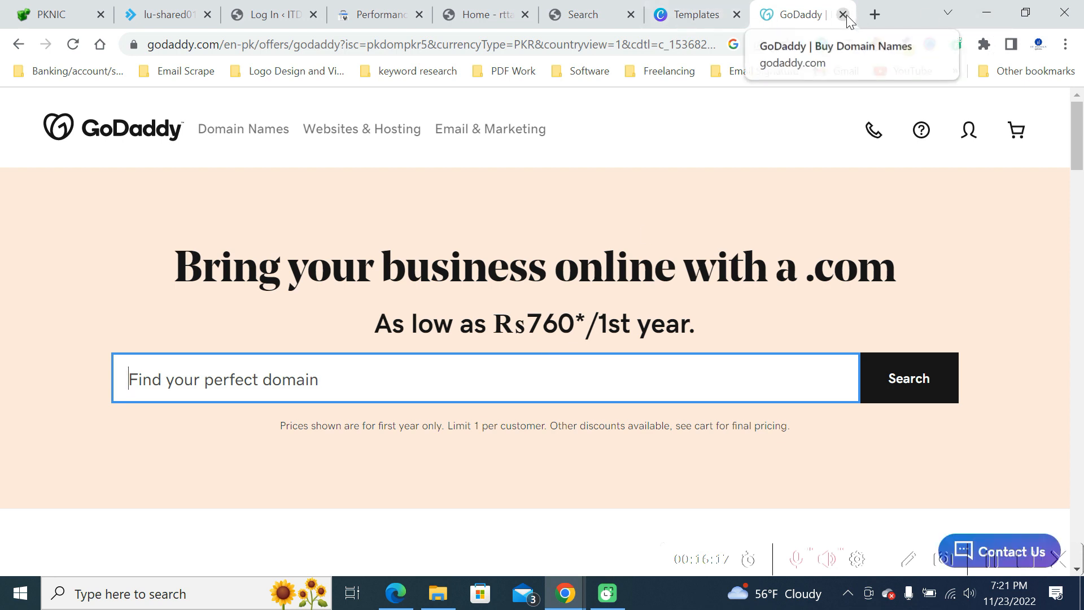
drag(556, 266, 672, 265)
click(674, 264)
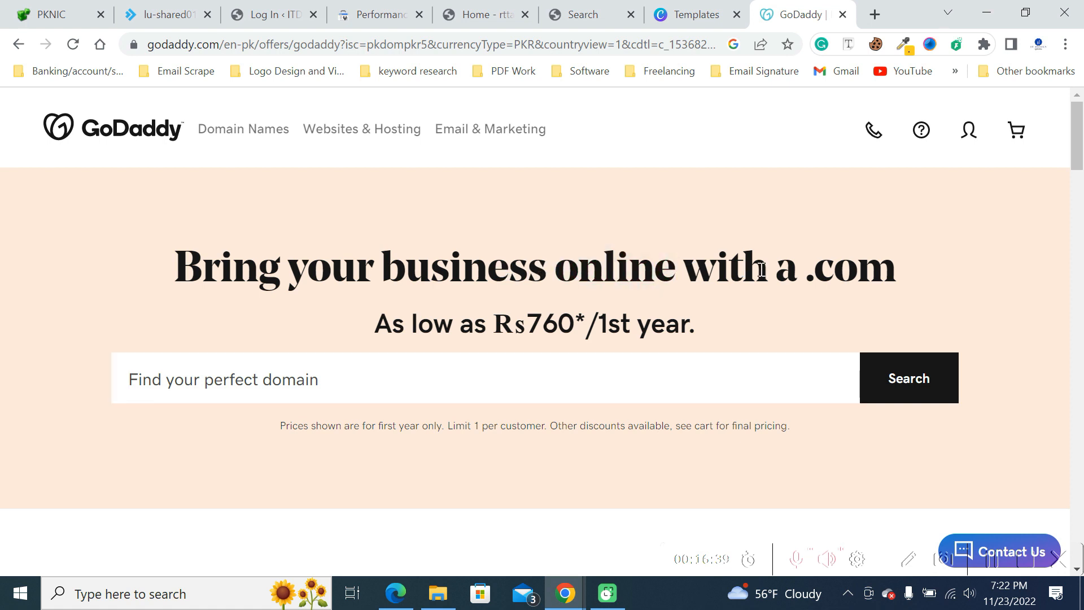
drag(807, 279, 907, 276)
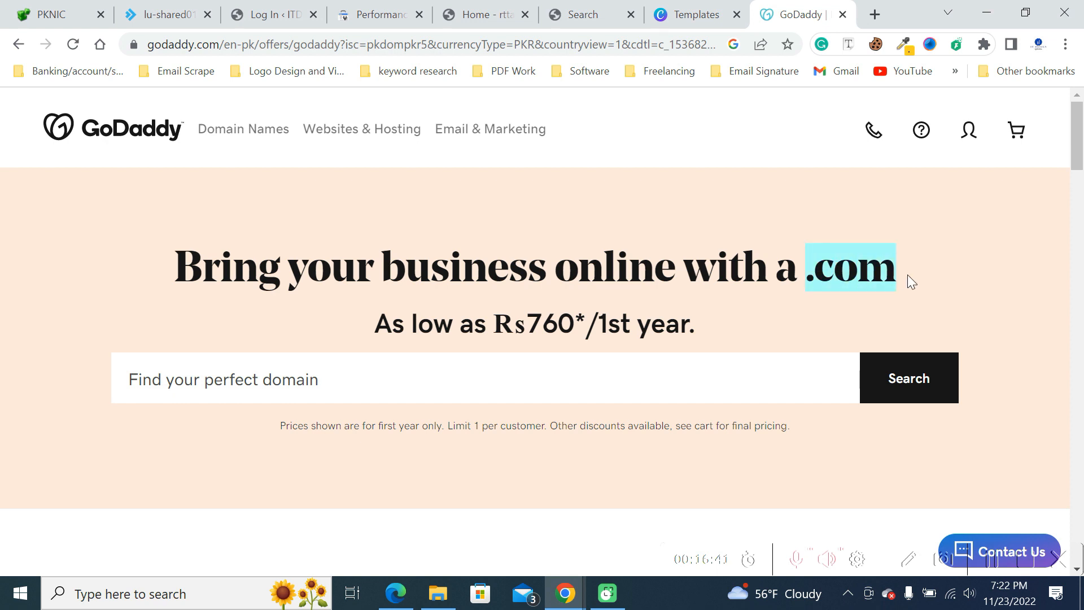
click(902, 279)
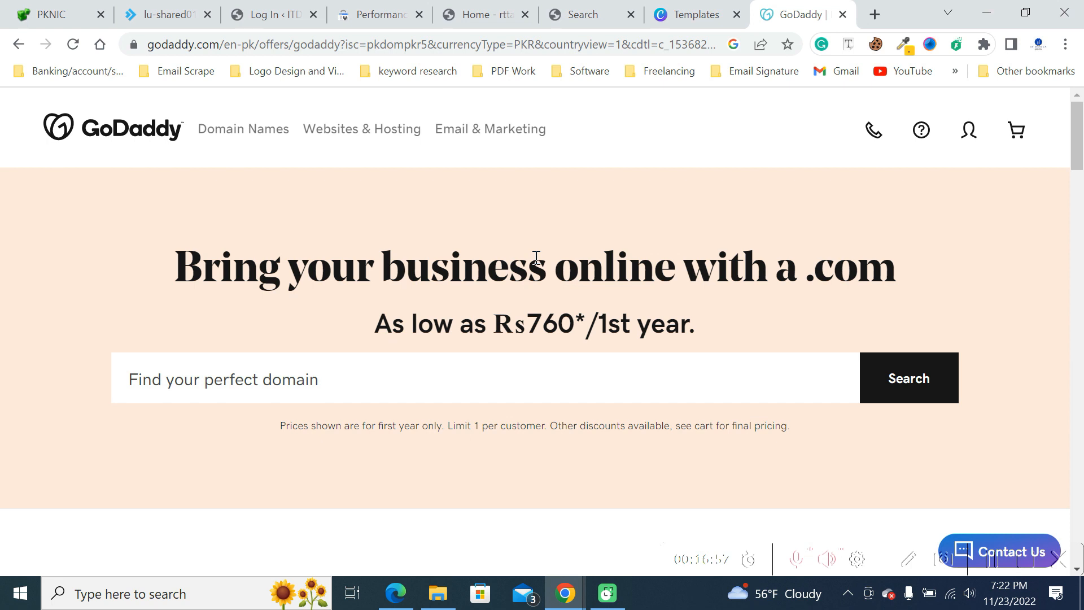
- Compare the PKNIC account page with GoDaddy's domain page as places to get a domain
click(19, 9)
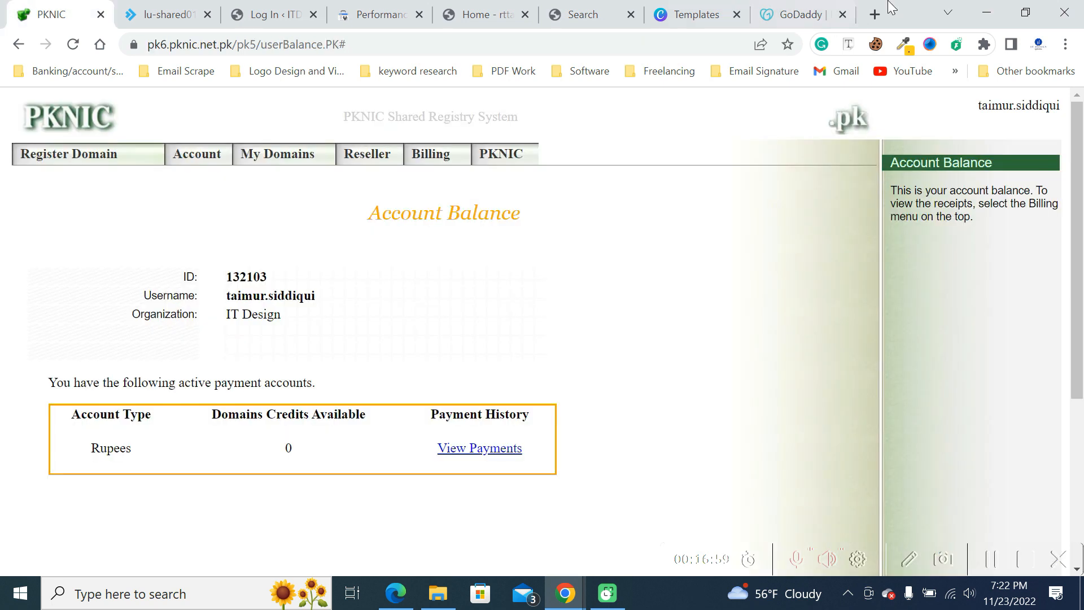
click(827, 9)
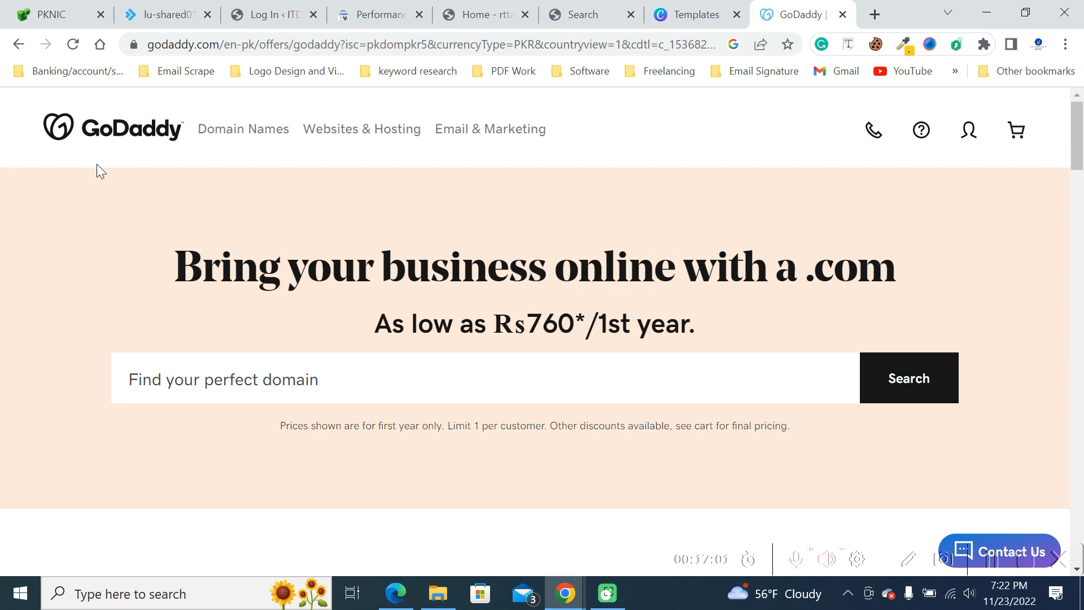
click(48, 13)
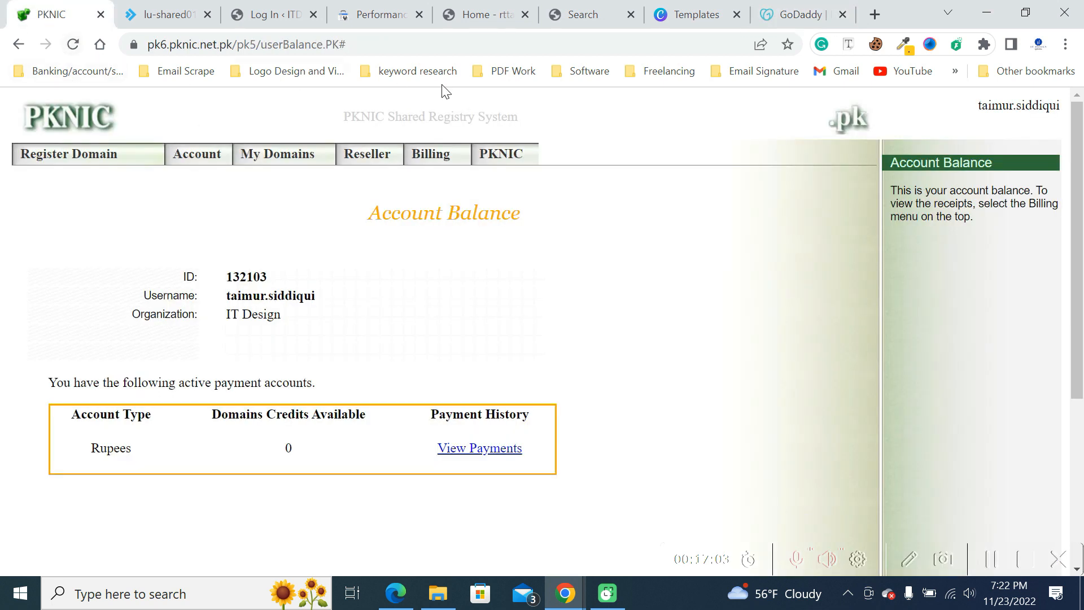
click(816, 12)
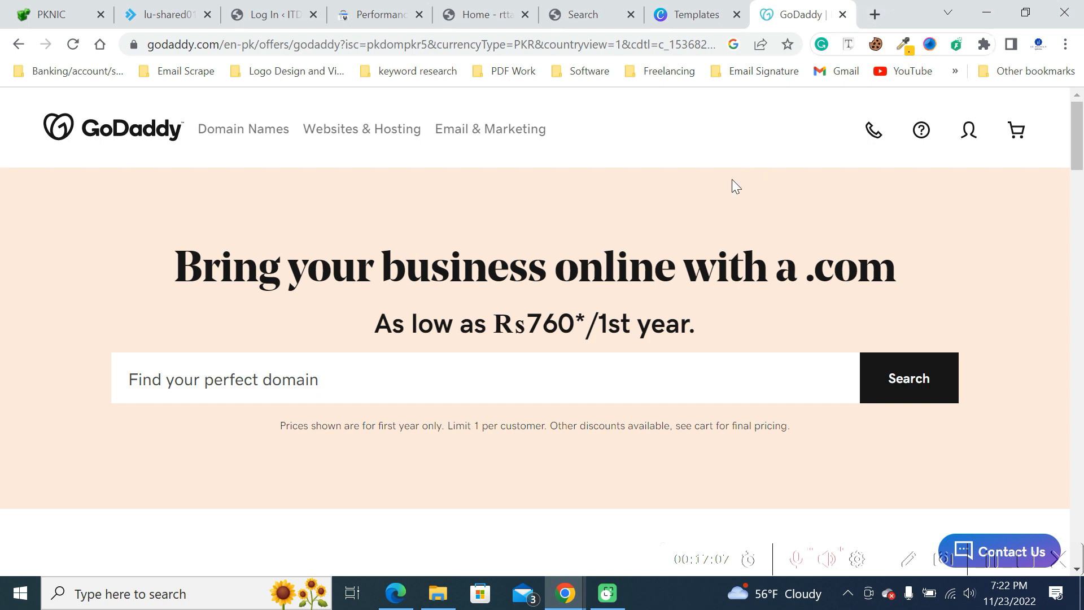
scroll(731, 184, down, 7)
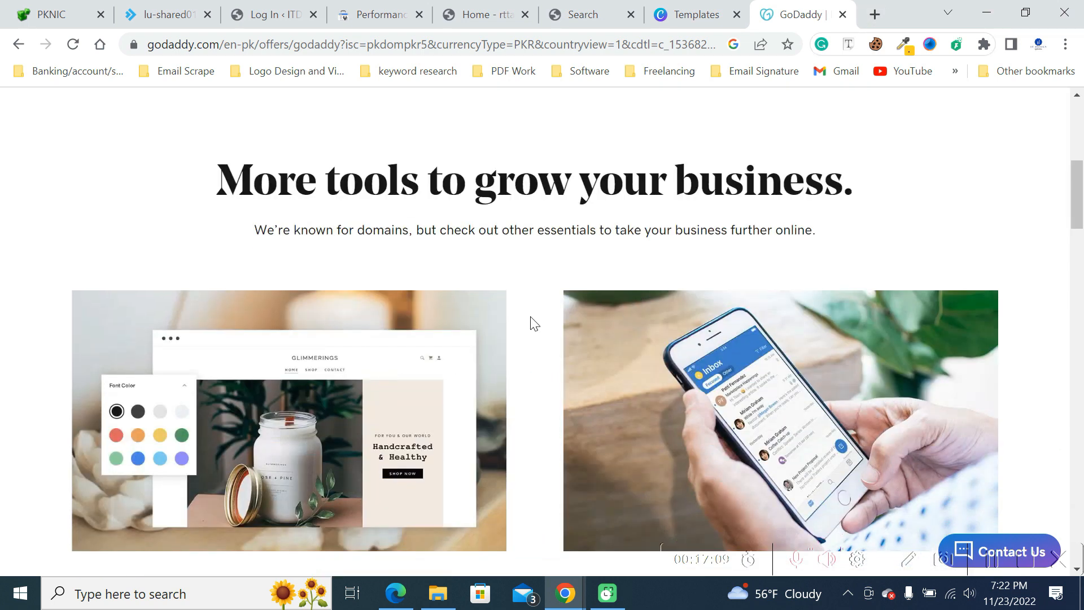
scroll(532, 319, up, 7)
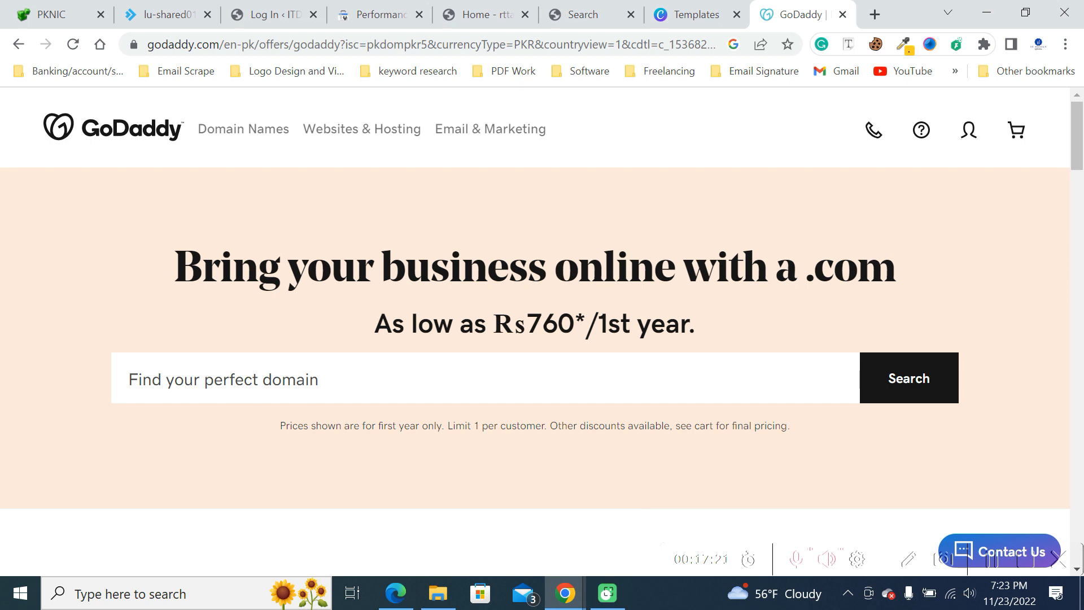
- Return to the Shopify Domains window and look through the full list of settings sections
mouse_move(580, 599)
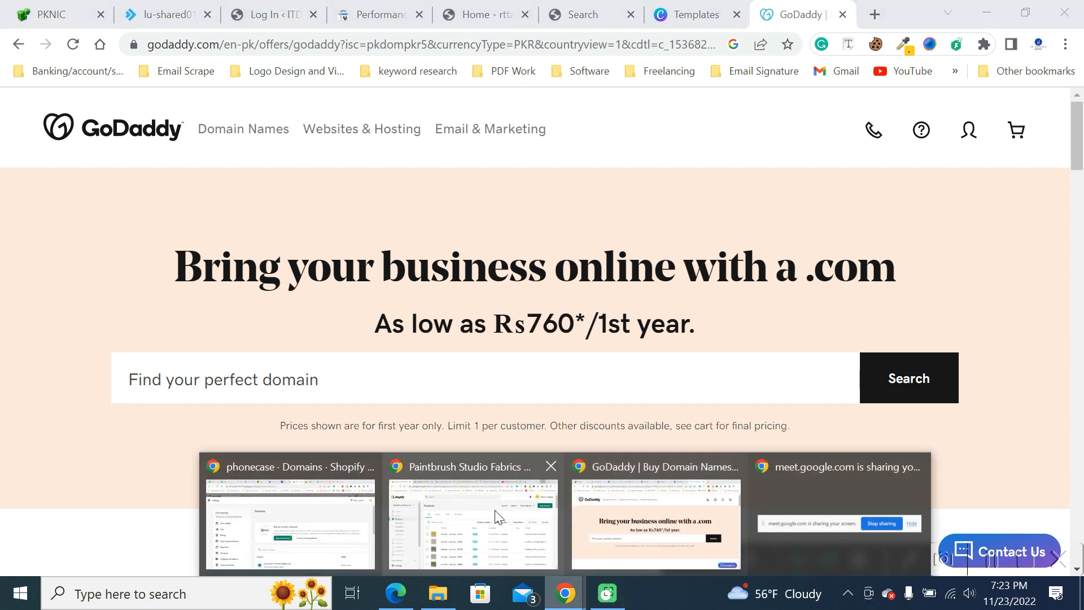
click(362, 517)
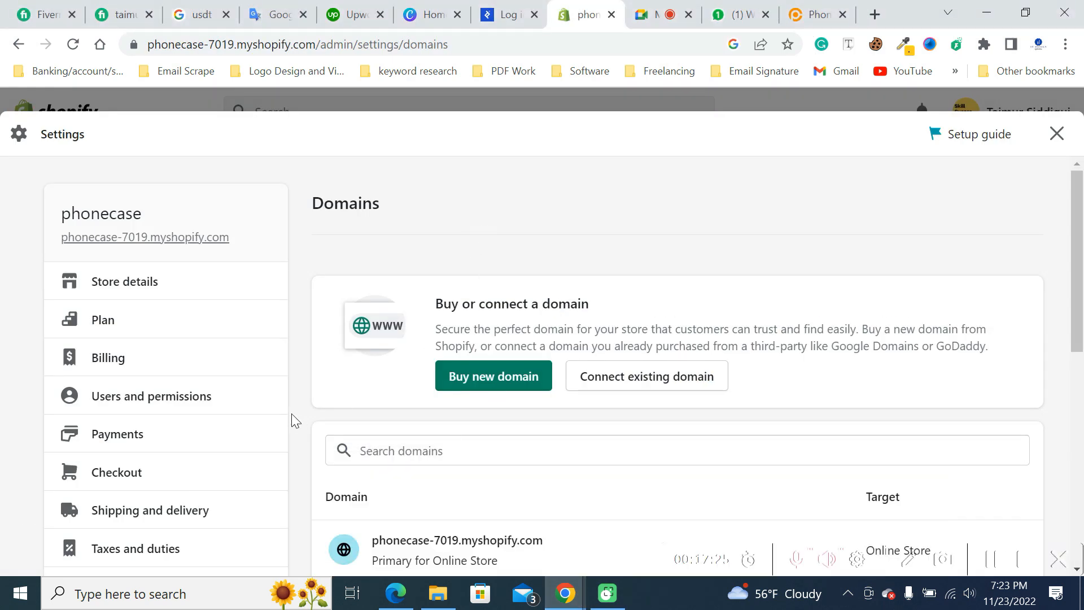
scroll(133, 213, down, 1)
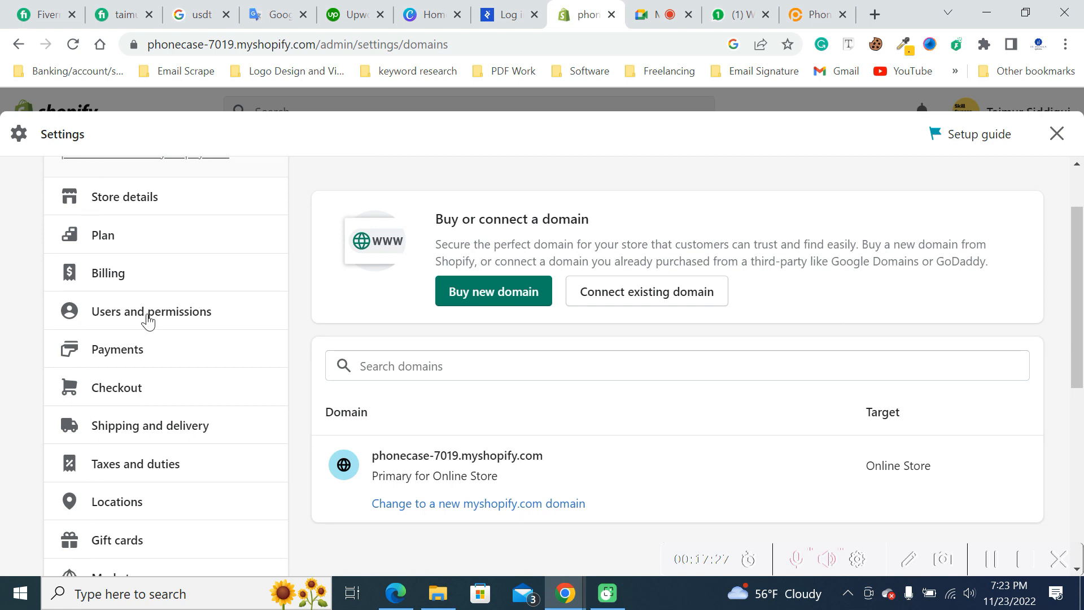
scroll(149, 316, down, 3)
scroll(150, 418, down, 3)
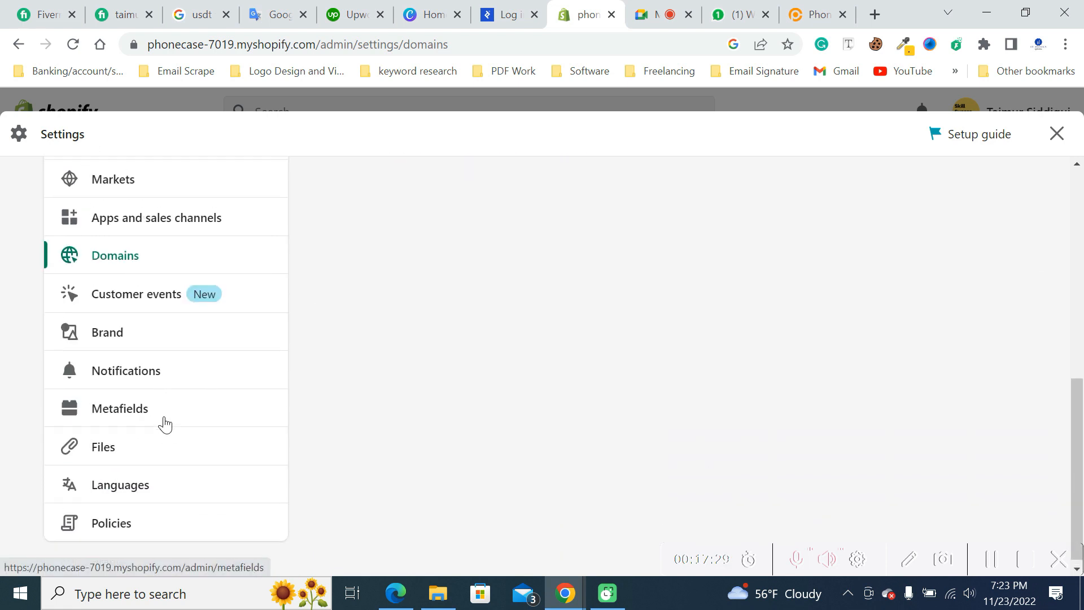
scroll(218, 380, up, 8)
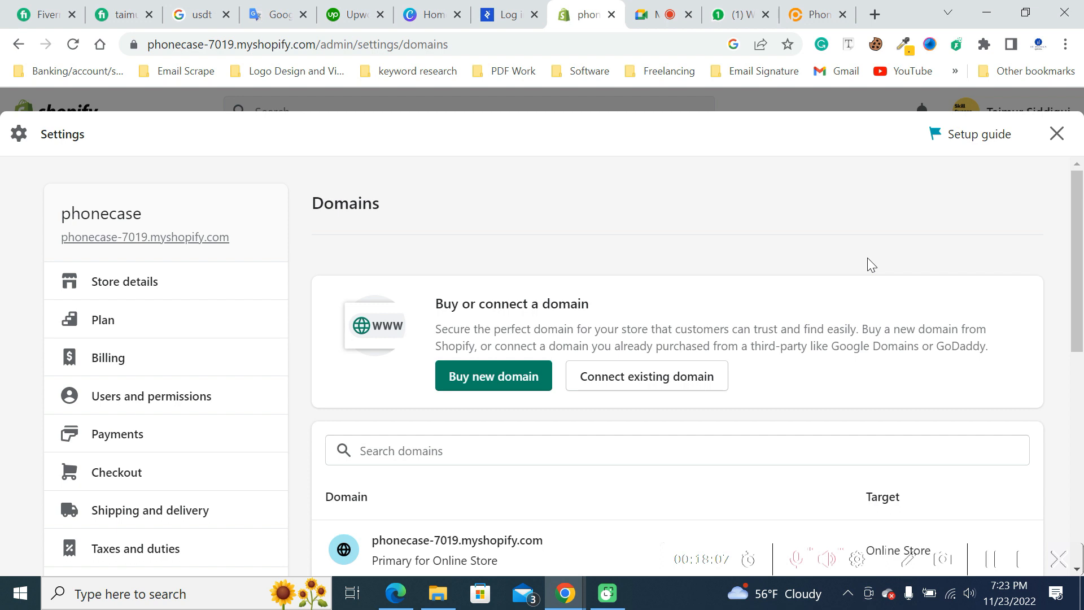
- Open the store's Plan settings, review the trial details, and bring up the choice of Shopify plans
click(98, 330)
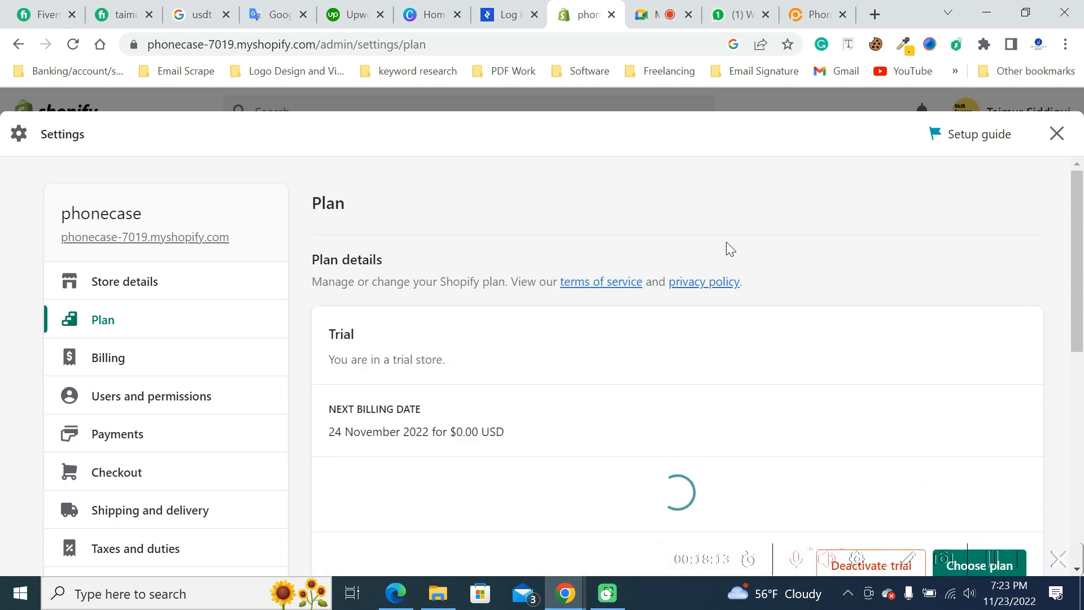
scroll(726, 243, down, 3)
scroll(732, 257, up, 2)
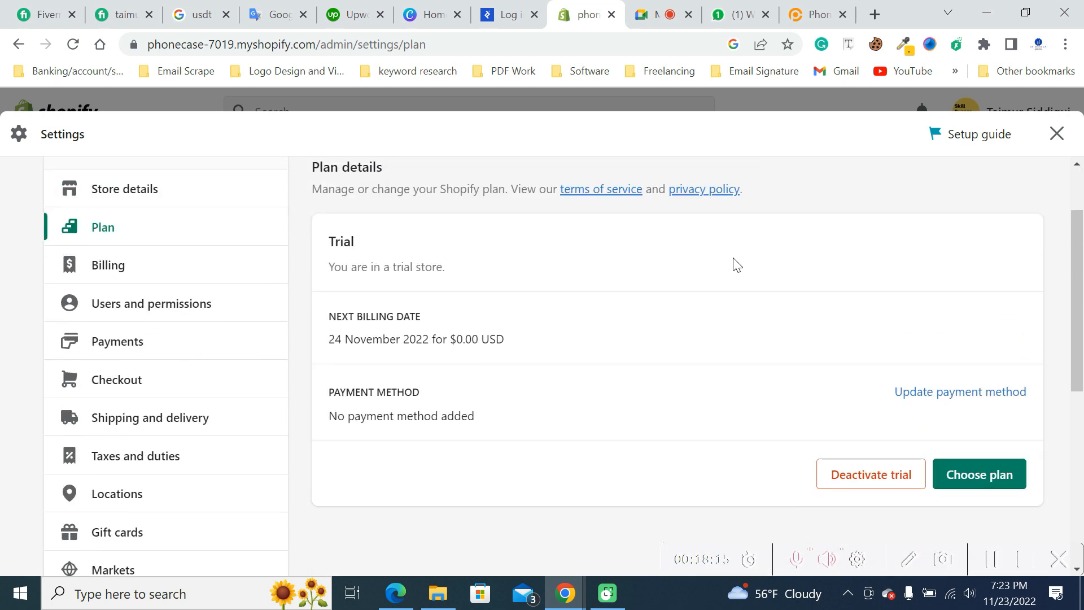
click(965, 482)
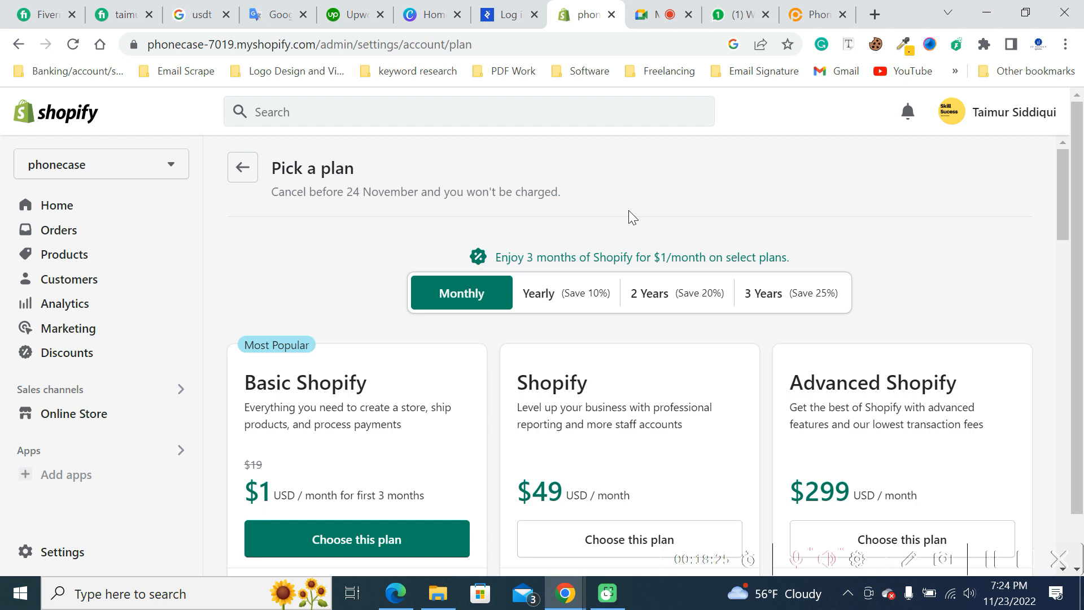
- Examine the monthly plan offers and highlight the Basic Shopify plan's description and introductory price
drag(344, 495, 427, 503)
click(428, 502)
scroll(621, 388, down, 1)
scroll(620, 388, down, 1)
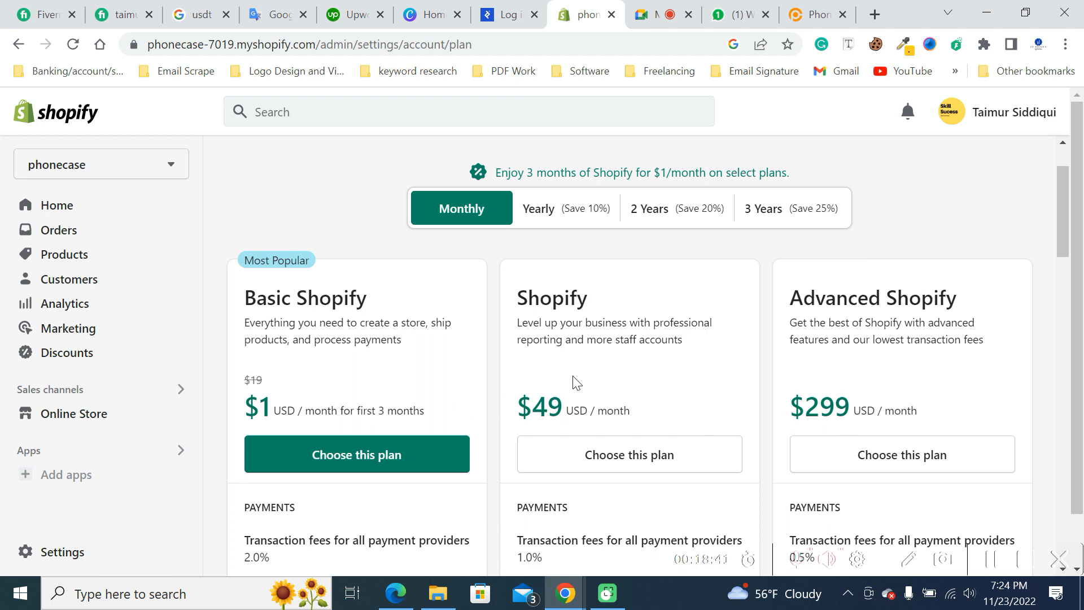
drag(281, 298, 377, 326)
click(378, 328)
drag(251, 379, 263, 379)
click(404, 362)
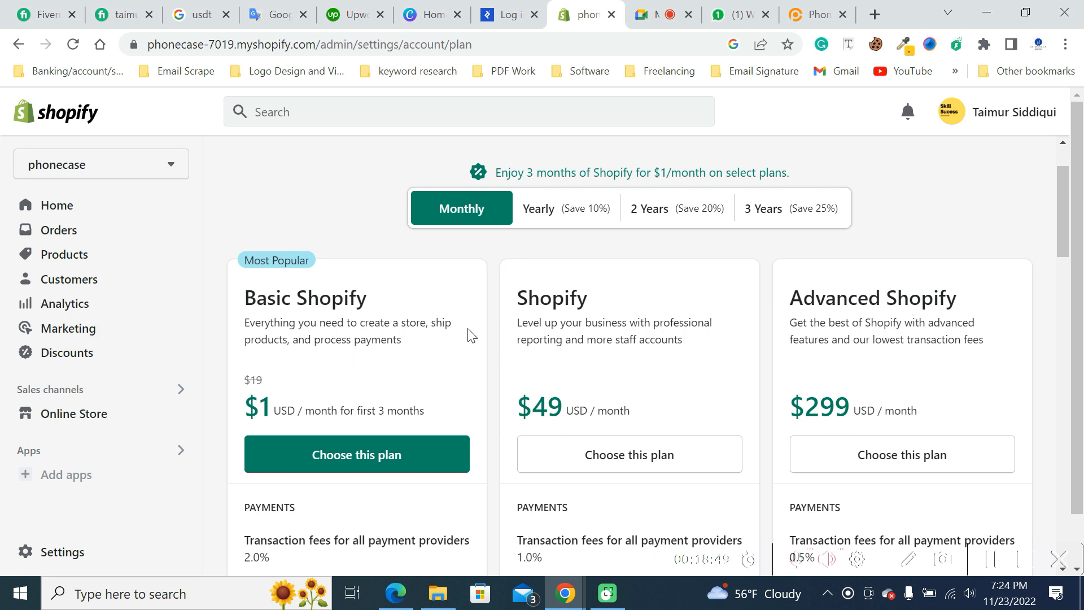
drag(261, 409, 270, 409)
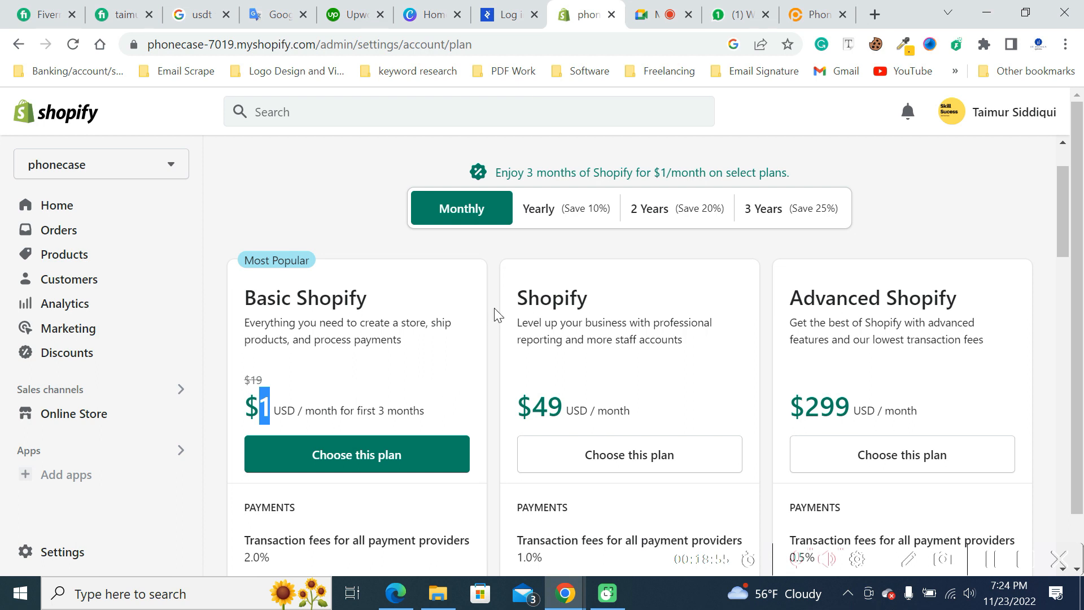
- Compare plan prices for Yearly, 2 Years and 3 Years billing, and return to Monthly billing
click(558, 222)
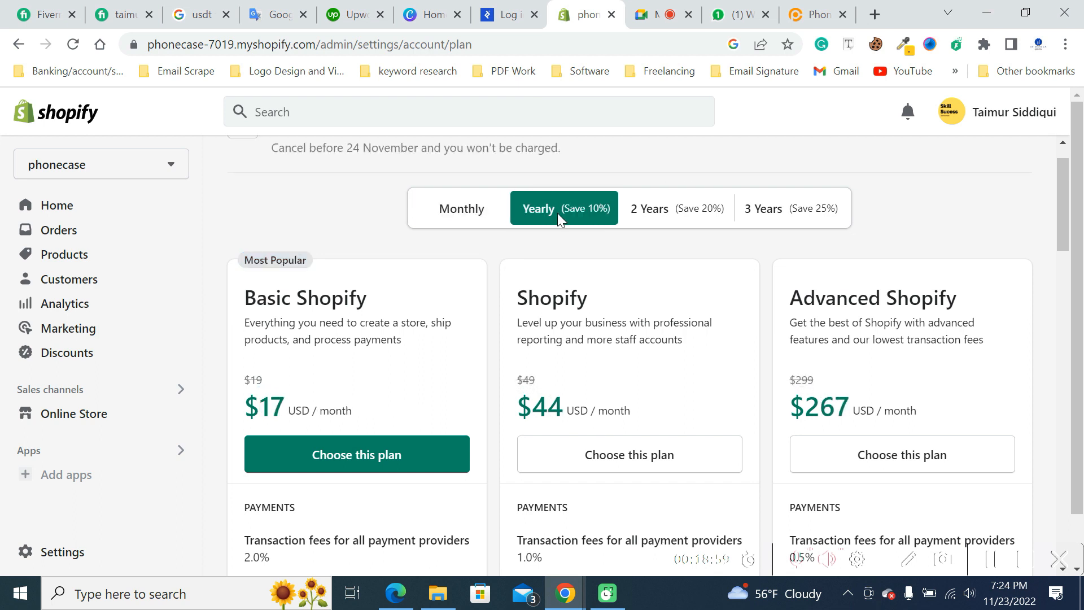
click(698, 221)
click(837, 213)
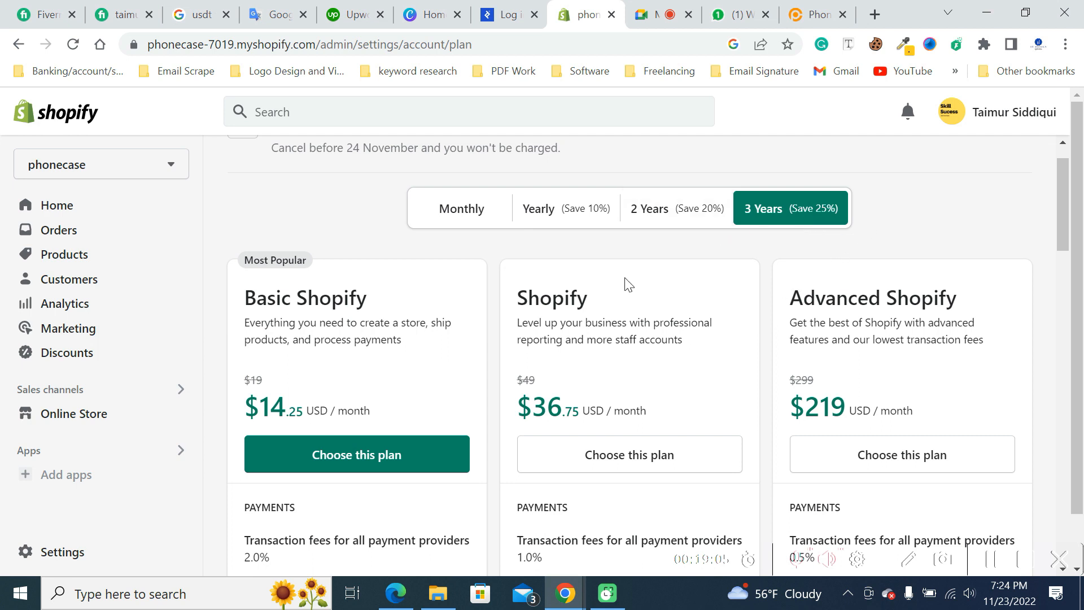
click(462, 213)
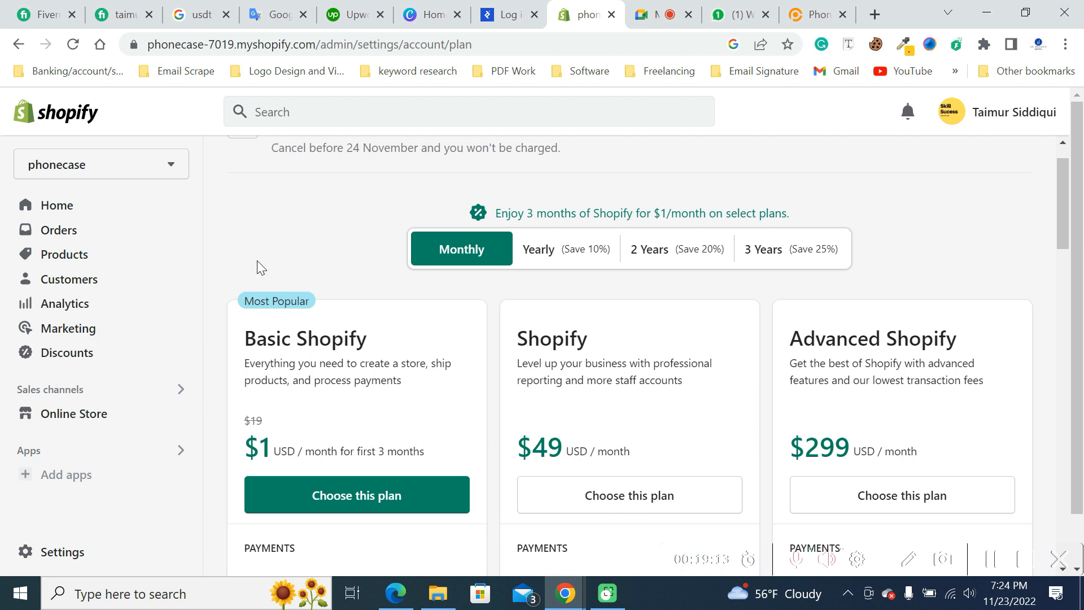
- Highlight the Basic Shopify plan's monthly price for the first 3 months, and clear the highlight
drag(257, 446, 270, 443)
click(266, 446)
drag(259, 444, 269, 444)
click(487, 424)
- Switch to the GoDaddy window, look over its .com domain offer and highlight the "1st year" wording
click(565, 596)
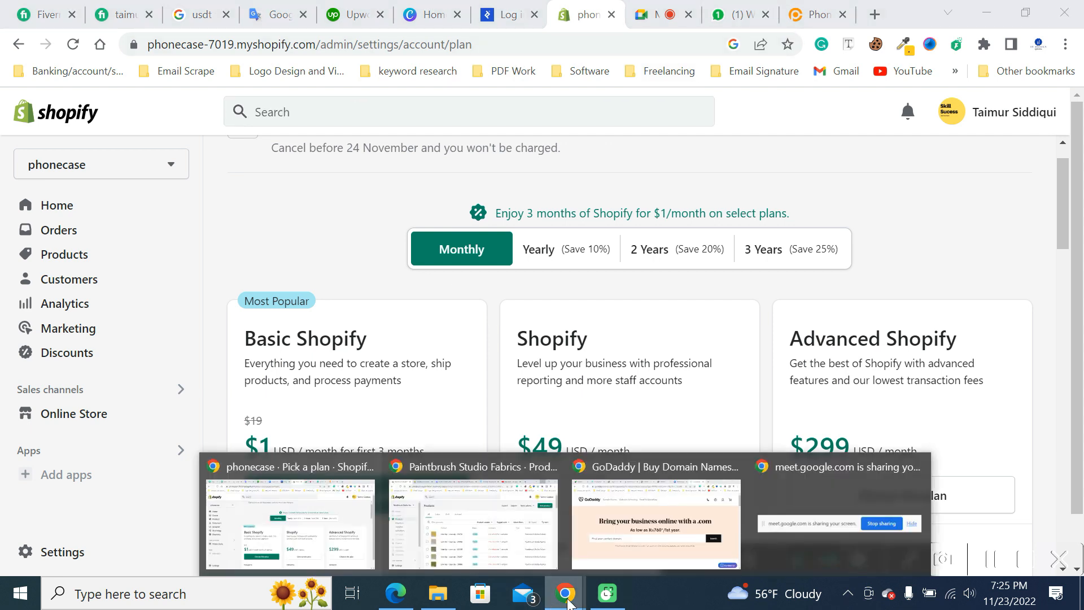
mouse_move(468, 551)
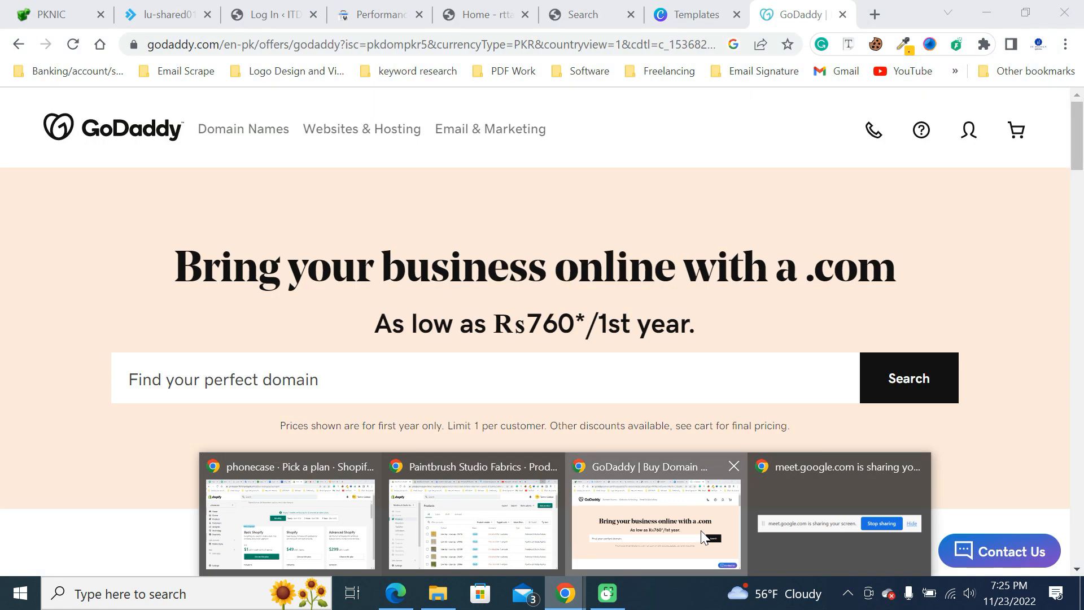
click(655, 525)
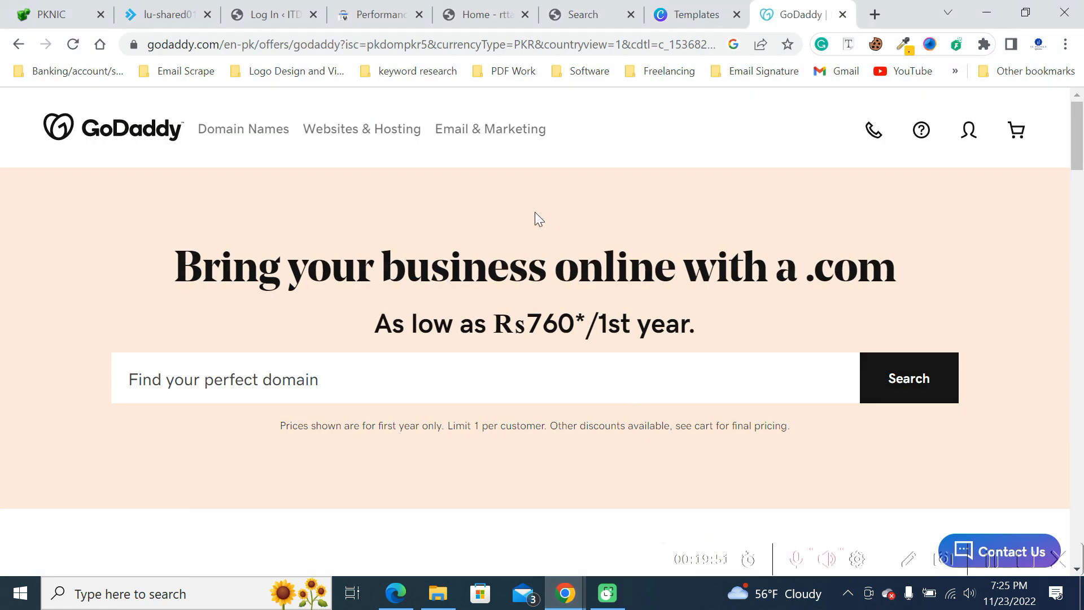
click(447, 373)
scroll(448, 373, down, 3)
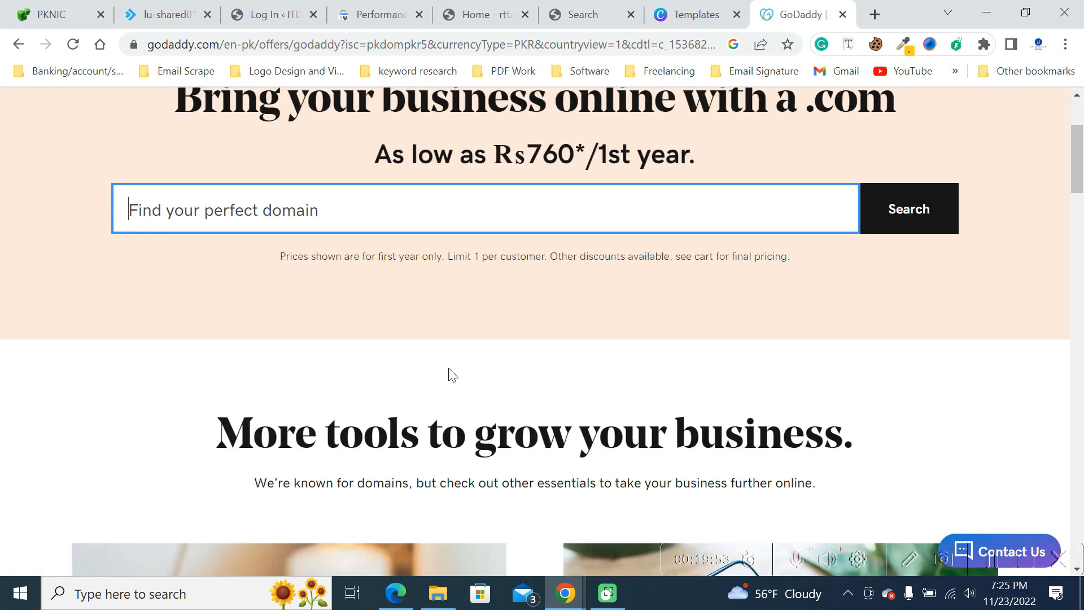
scroll(450, 370, up, 2)
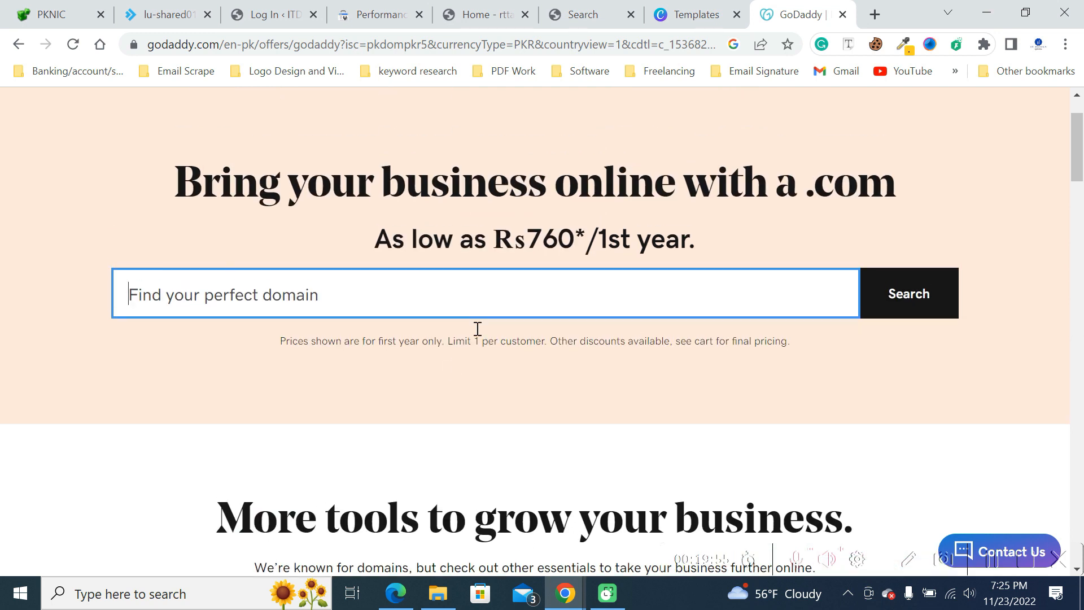
drag(596, 240, 714, 241)
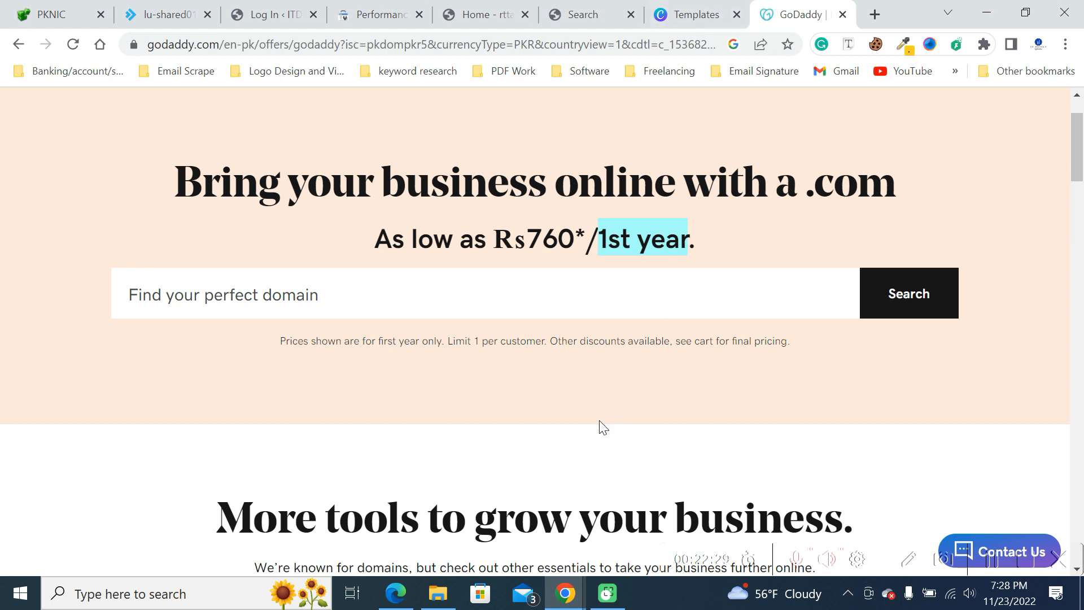
- Return to the Shopify browser window and view the phonecase.pk storefront from its footer up to its header
mouse_move(570, 604)
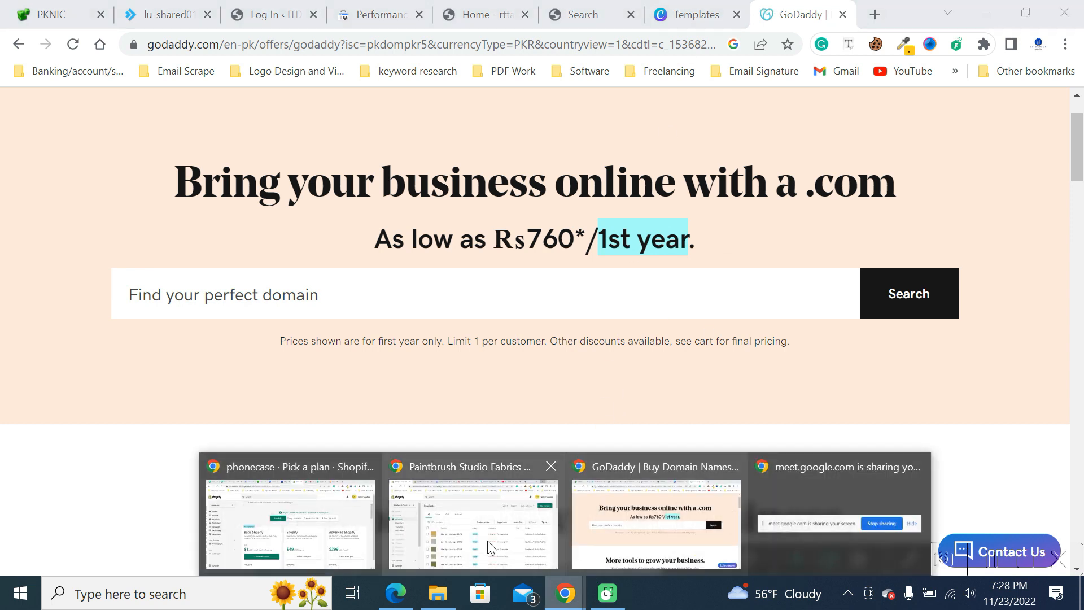
click(293, 530)
click(813, 14)
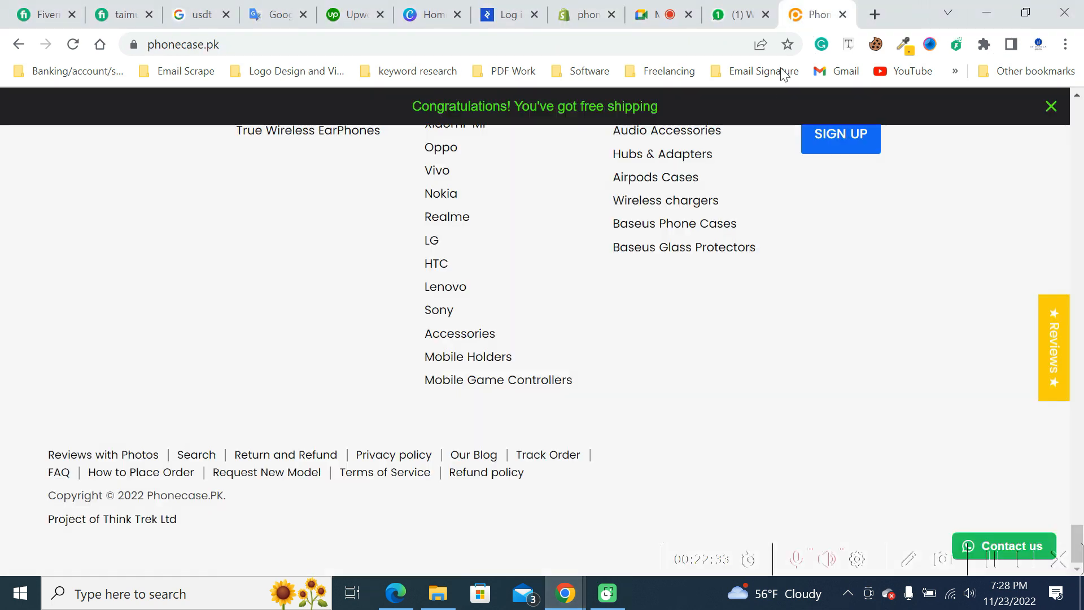
scroll(615, 280, up, 20)
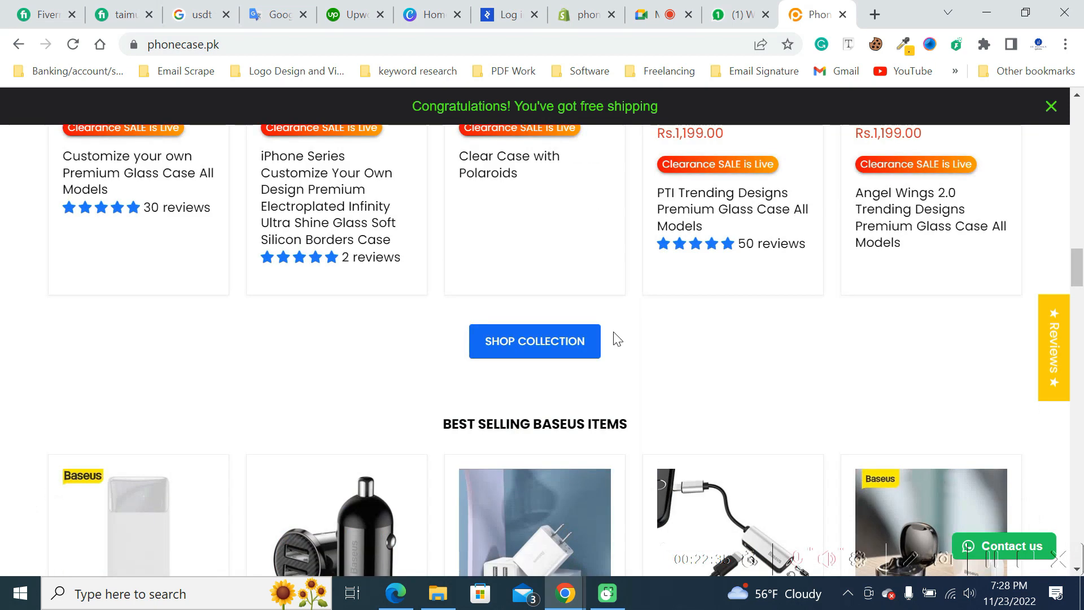
scroll(698, 386, up, 10)
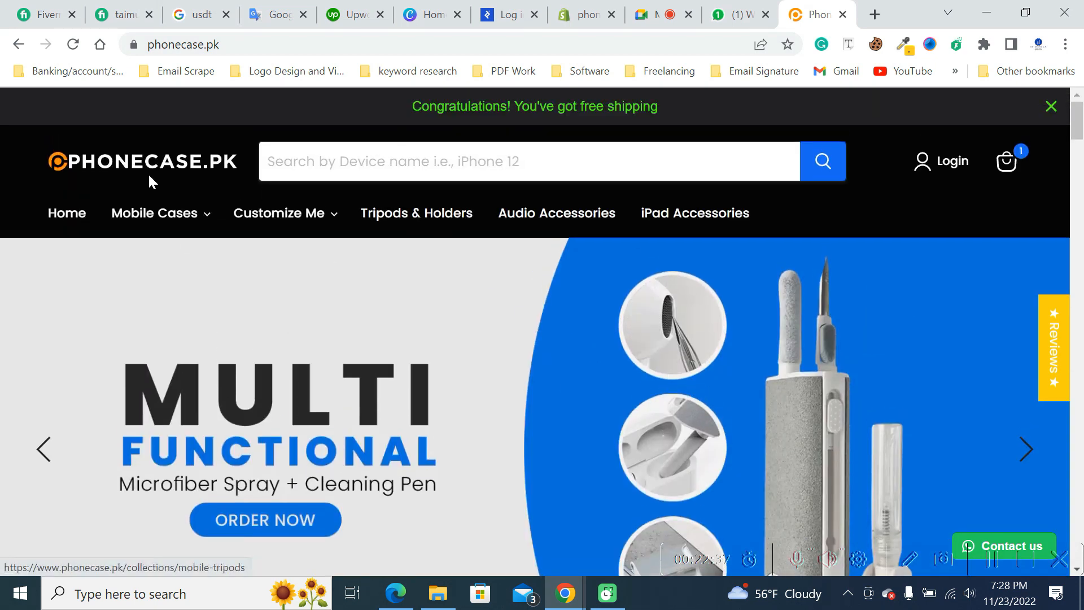
- Look through the phone brands and their models under Mobile Cases on the phonecase.pk storefront
mouse_move(190, 226)
mouse_move(172, 267)
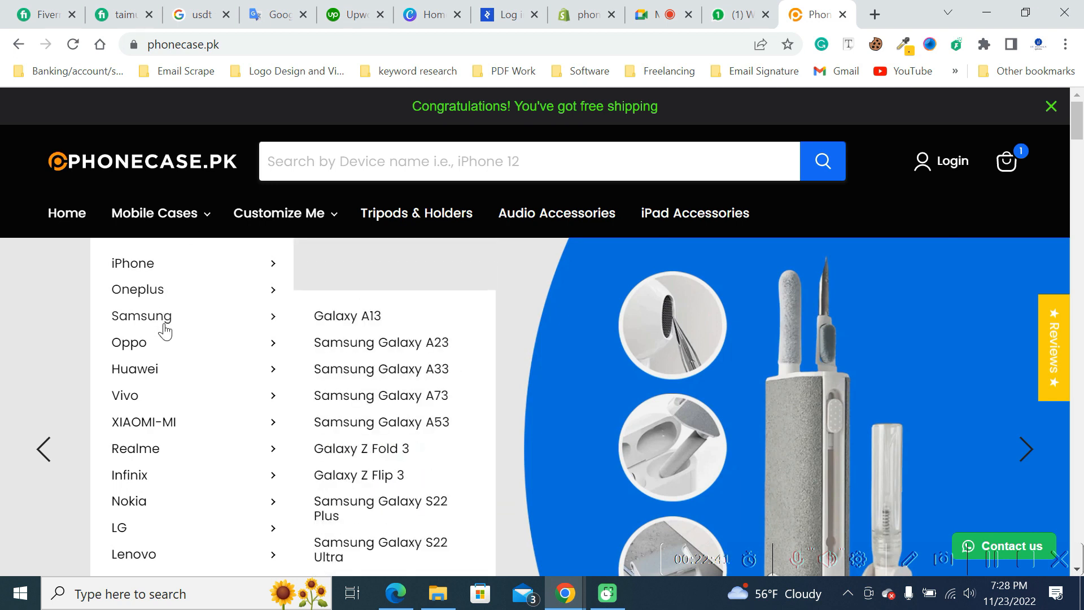
mouse_move(162, 347)
mouse_move(157, 377)
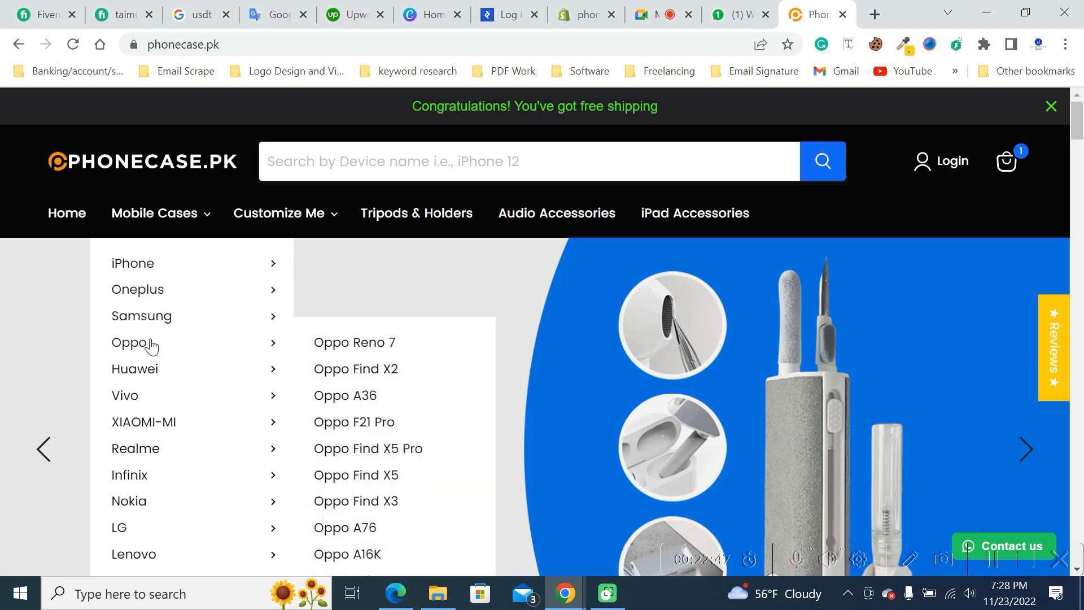
scroll(150, 367, down, 3)
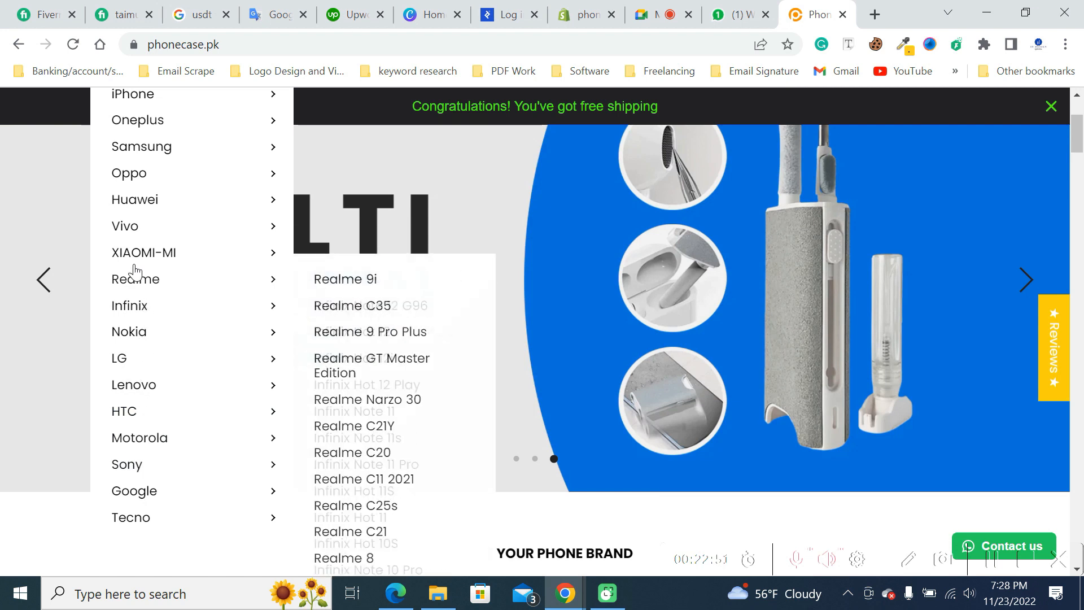
mouse_move(126, 232)
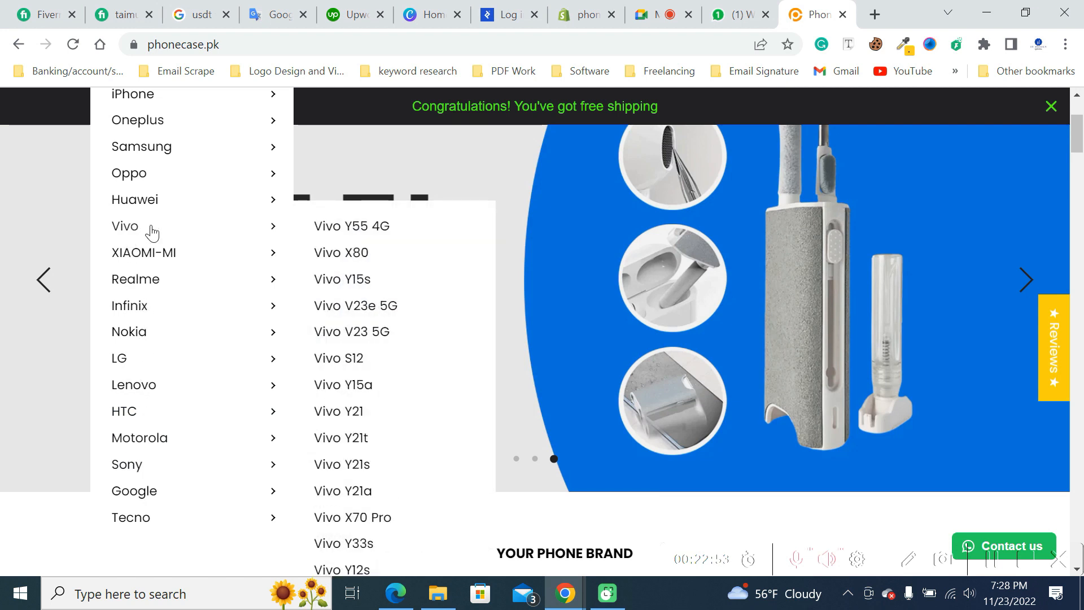
scroll(148, 233, up, 3)
mouse_move(186, 313)
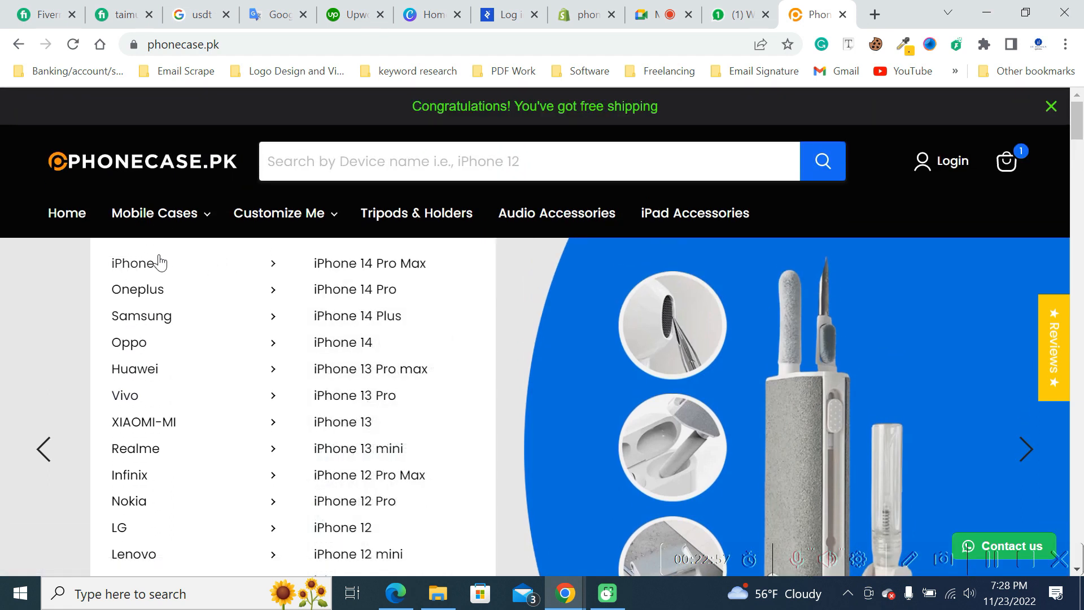
- Compare the Shopify plan choices with the phonecase.pk homepage, ending back on the Pick a plan page
click(575, 7)
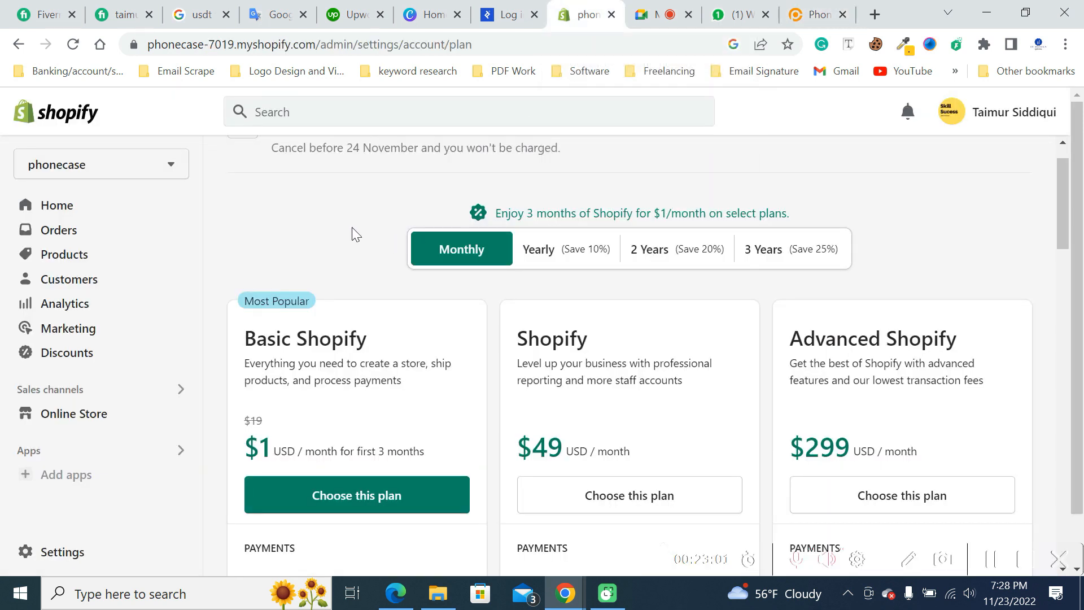
click(813, 14)
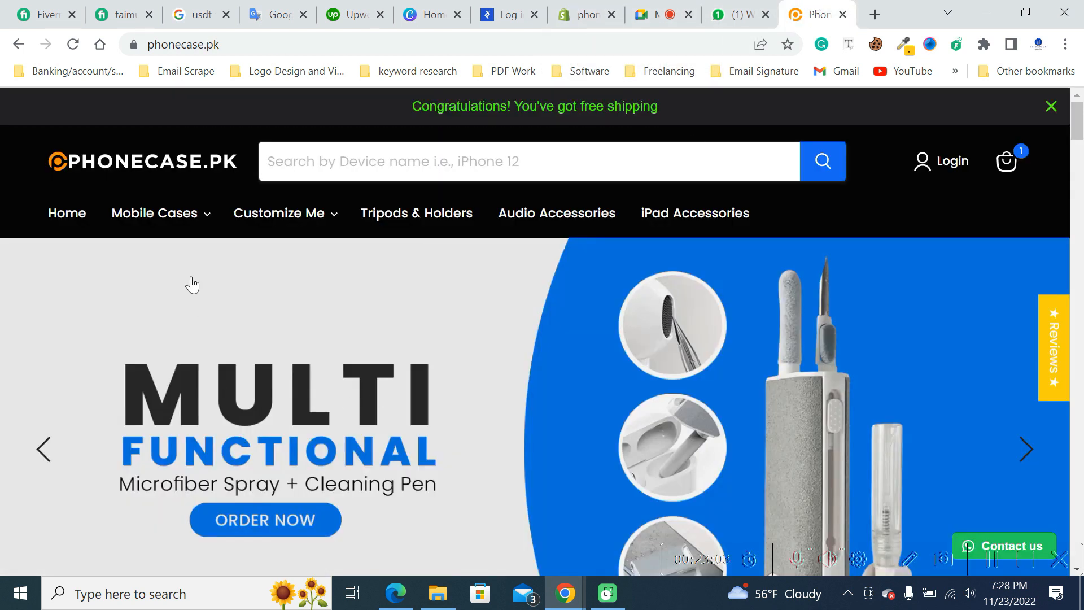
scroll(606, 359, down, 3)
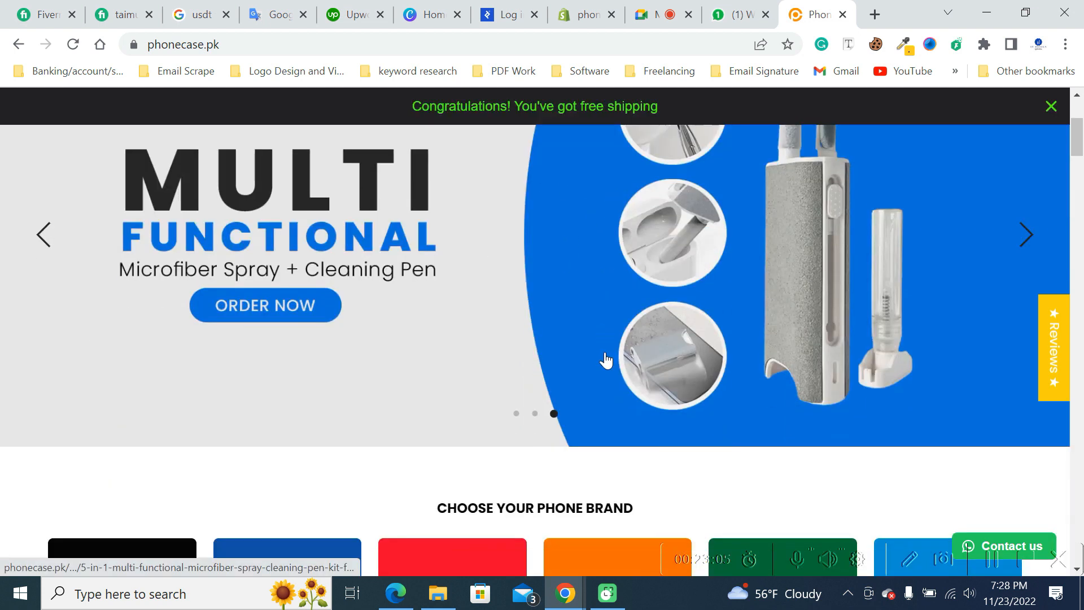
scroll(606, 359, down, 4)
scroll(719, 380, up, 8)
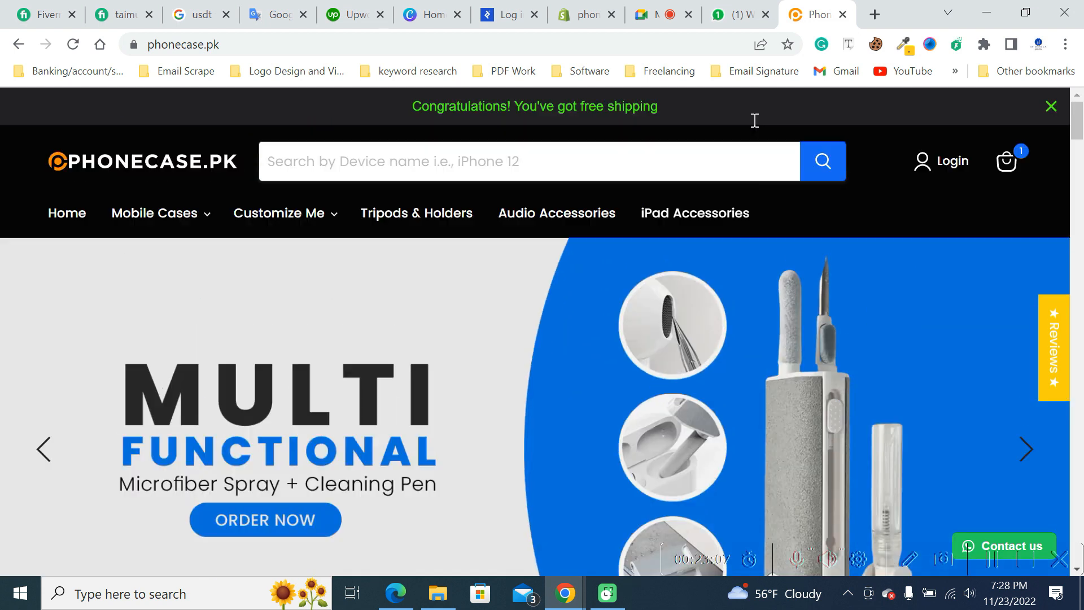
mouse_move(540, 3)
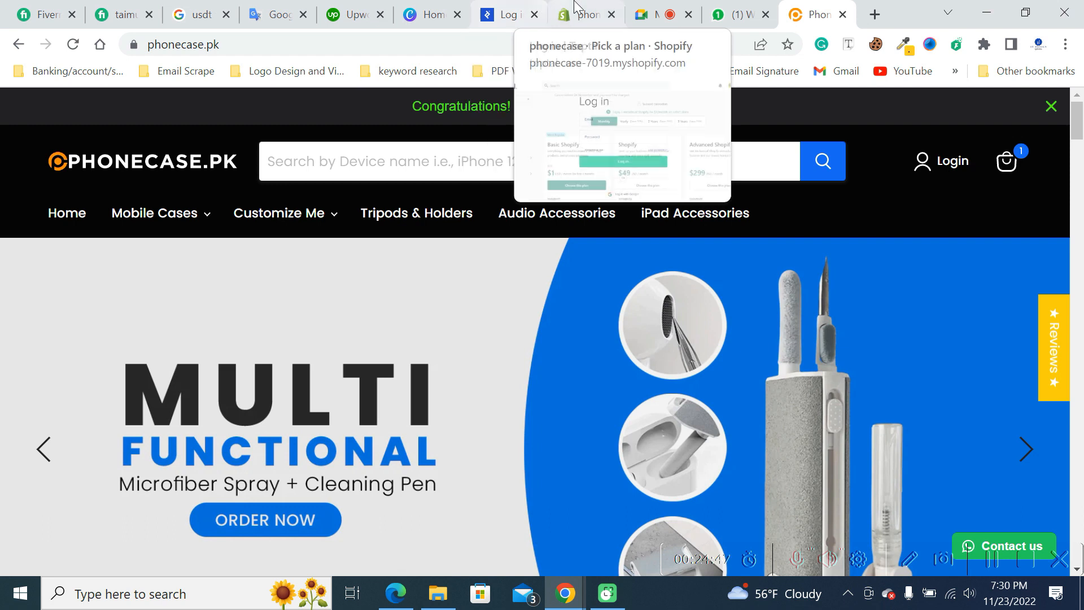
click(587, 15)
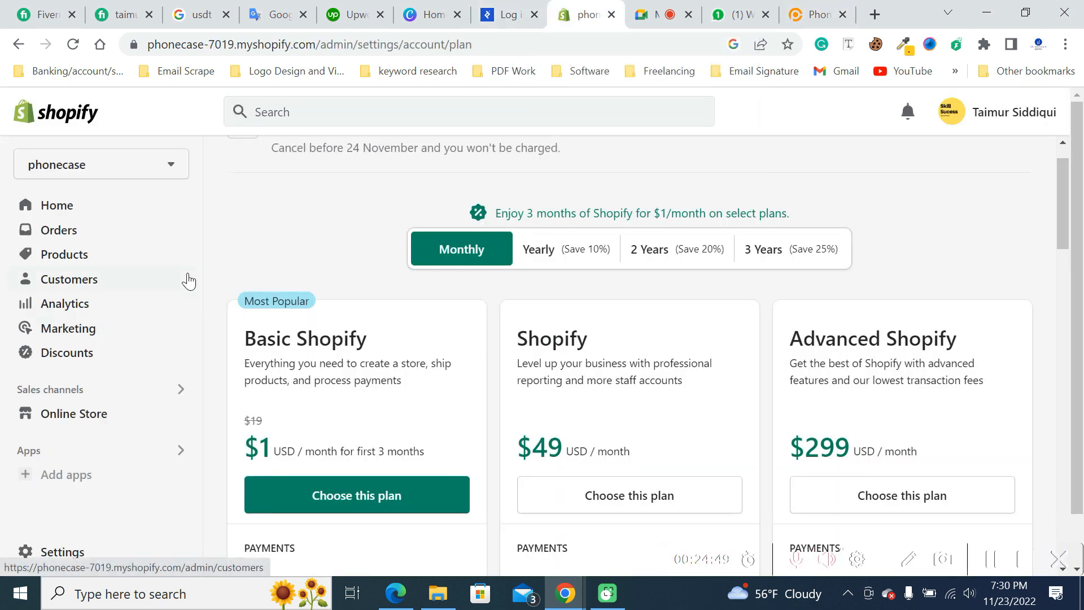